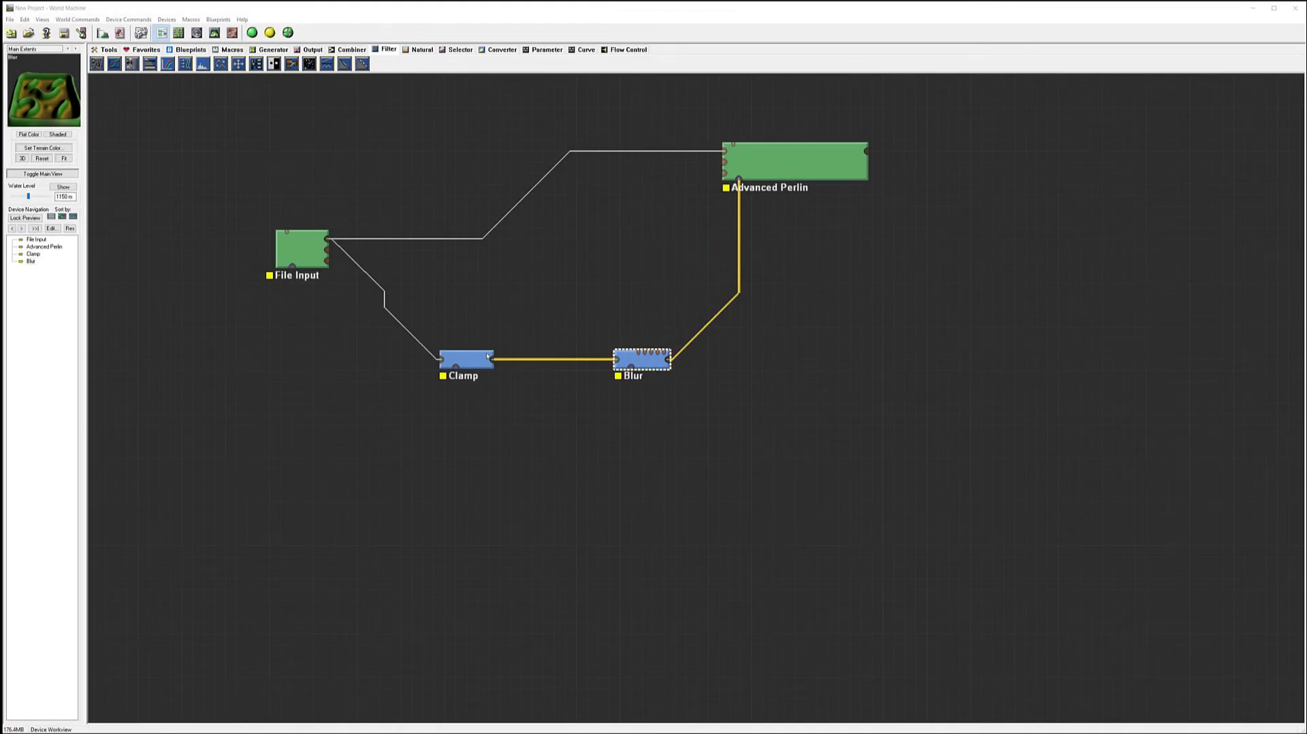
Nudge the Clamp node right and the Blur node left so they sit closer together
{"action": "left_click_drag", "start_coordinate": [487, 355], "coordinate": [498, 355]}
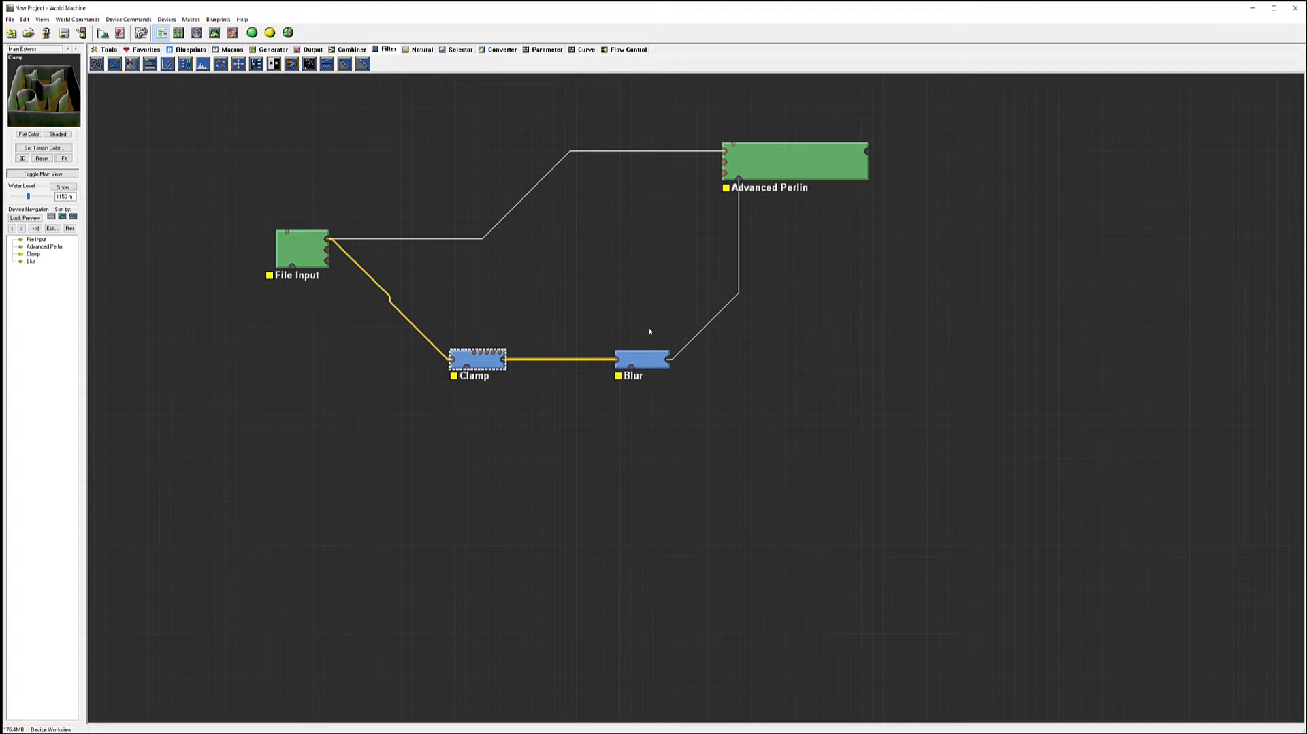
{"action": "left_click_drag", "start_coordinate": [643, 359], "coordinate": [631, 358]}
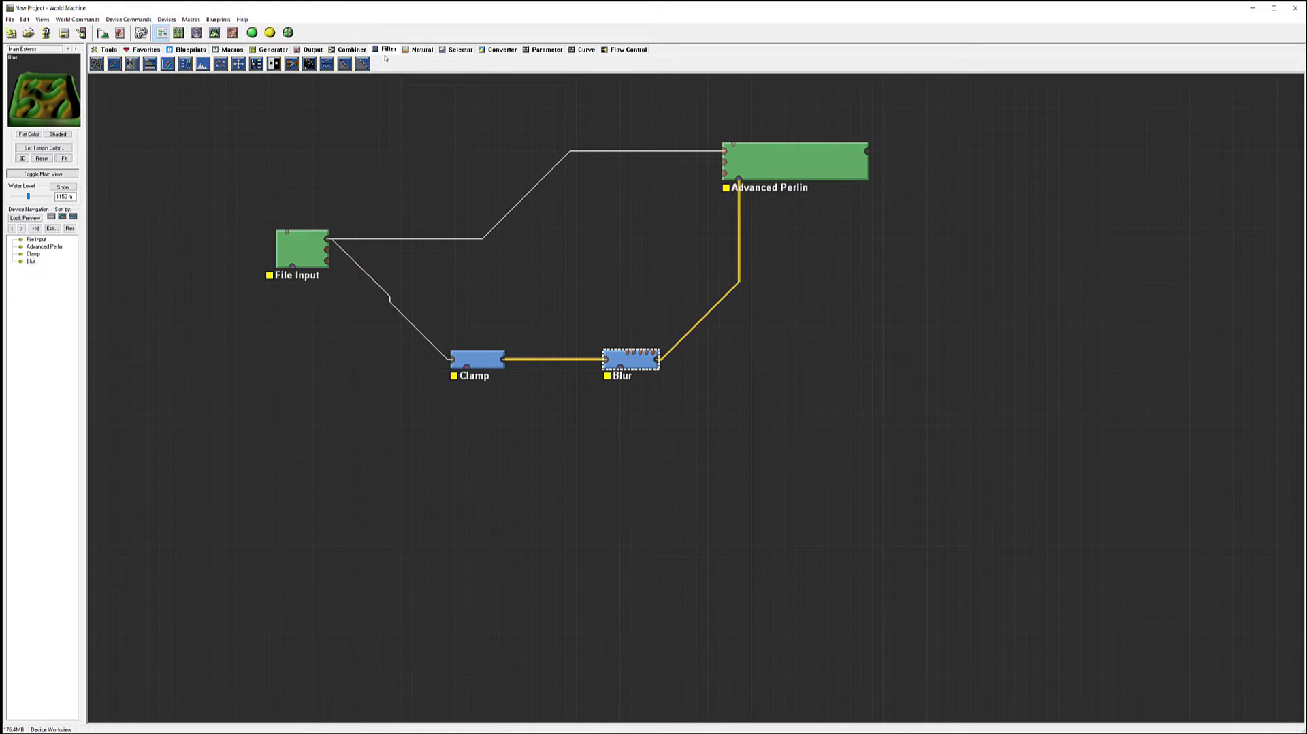
Add a Combiner node beside Blur and wire both Blur's and Clamp's outputs into it
{"action": "left_click", "coordinate": [358, 50]}
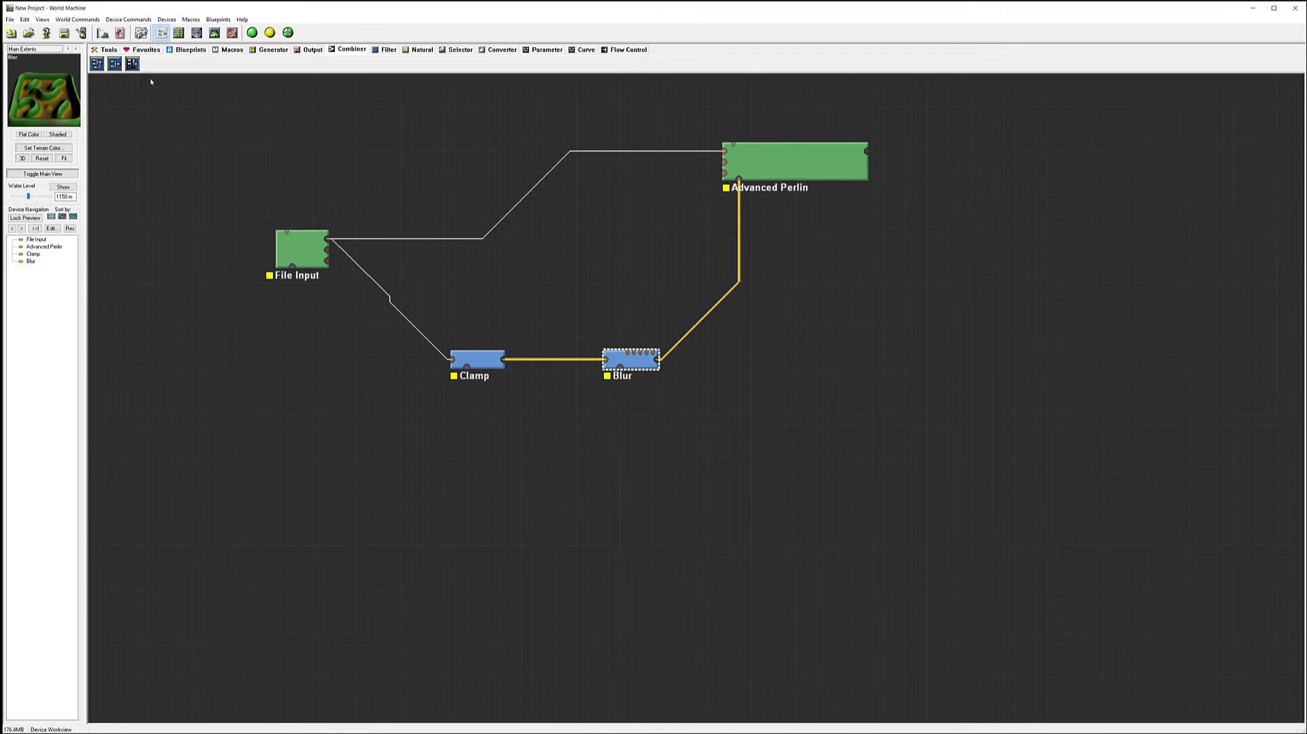
{"action": "left_click", "coordinate": [115, 63]}
{"action": "left_click", "coordinate": [719, 351]}
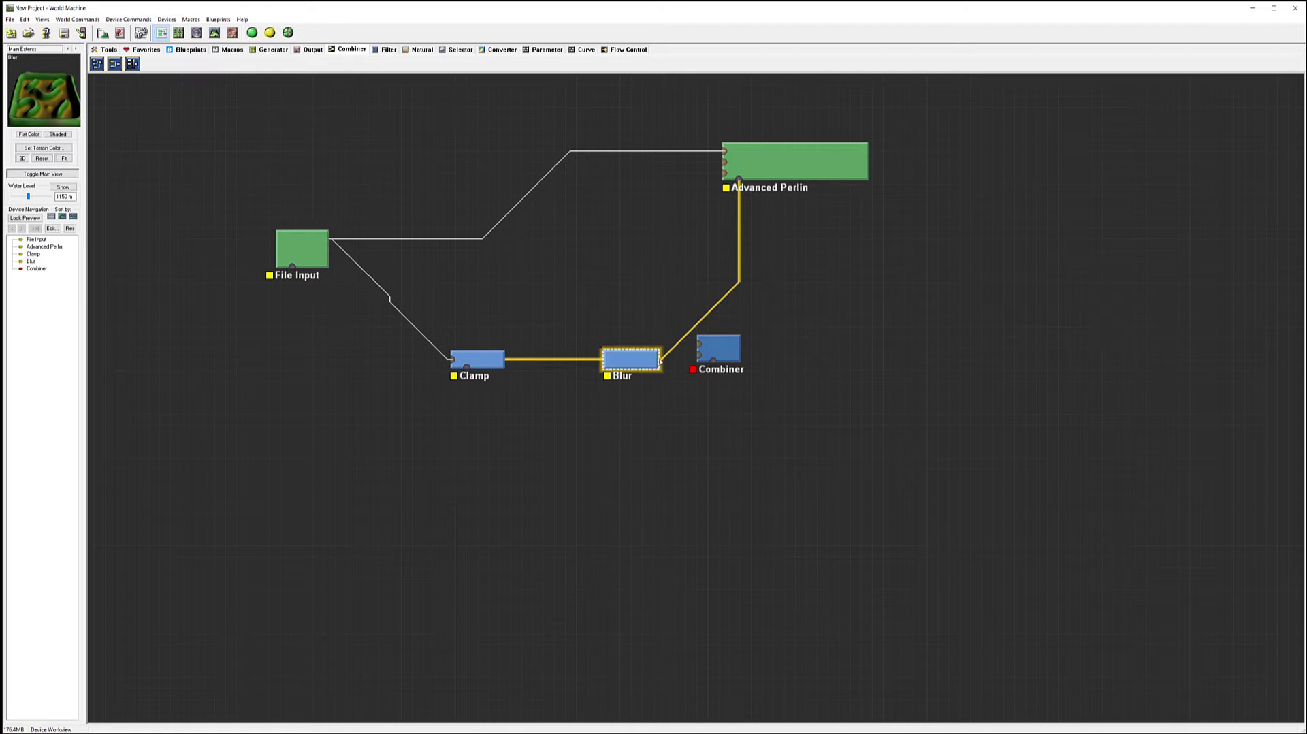
{"action": "left_click_drag", "start_coordinate": [660, 361], "coordinate": [700, 345]}
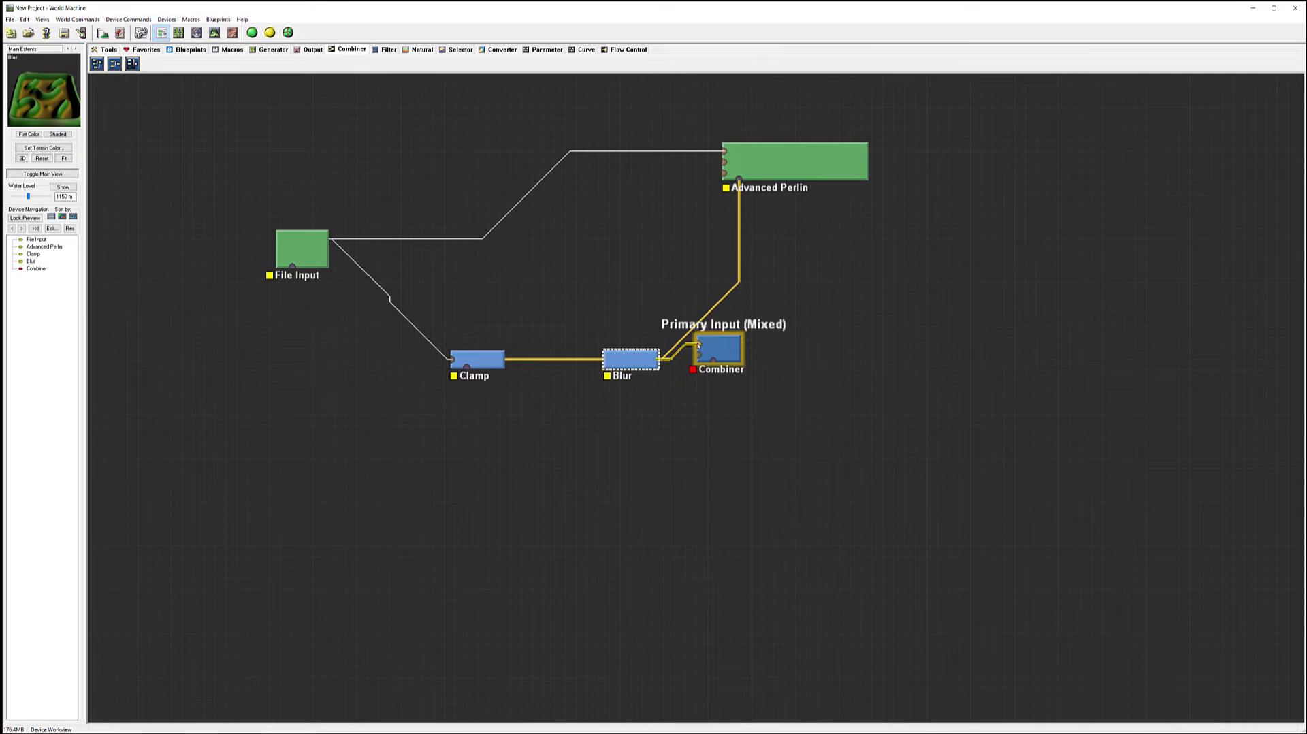
{"action": "left_click", "coordinate": [504, 361]}
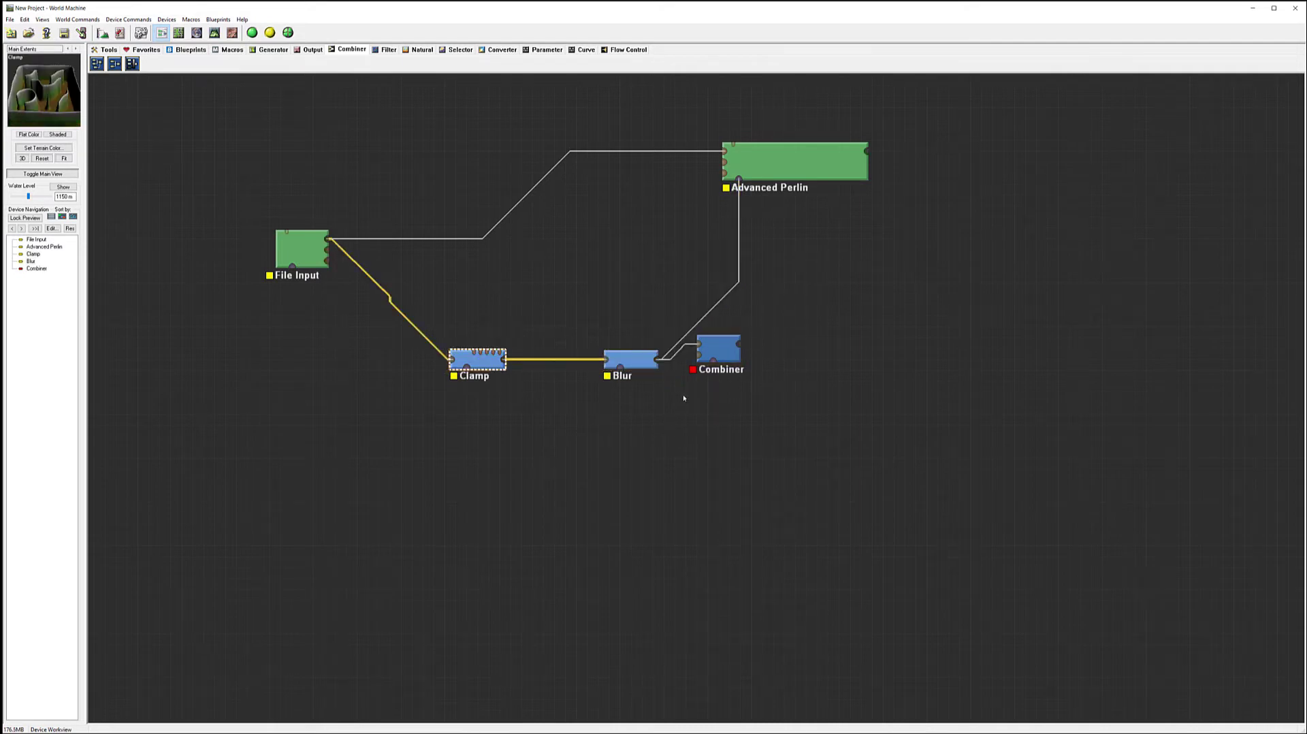
{"action": "left_click_drag", "start_coordinate": [505, 366], "coordinate": [647, 280]}
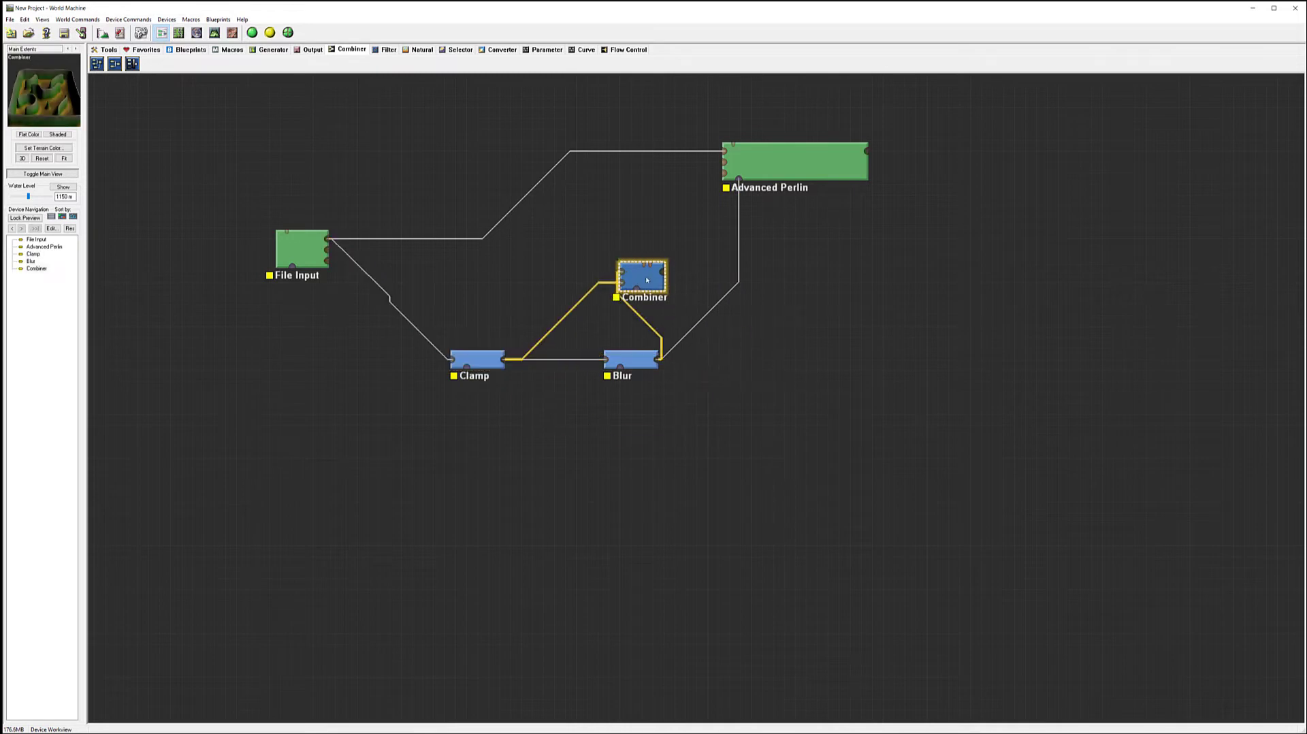
Set the Combiner's blend method to Add with strength 0.125
{"action": "double_click", "coordinate": [647, 280]}
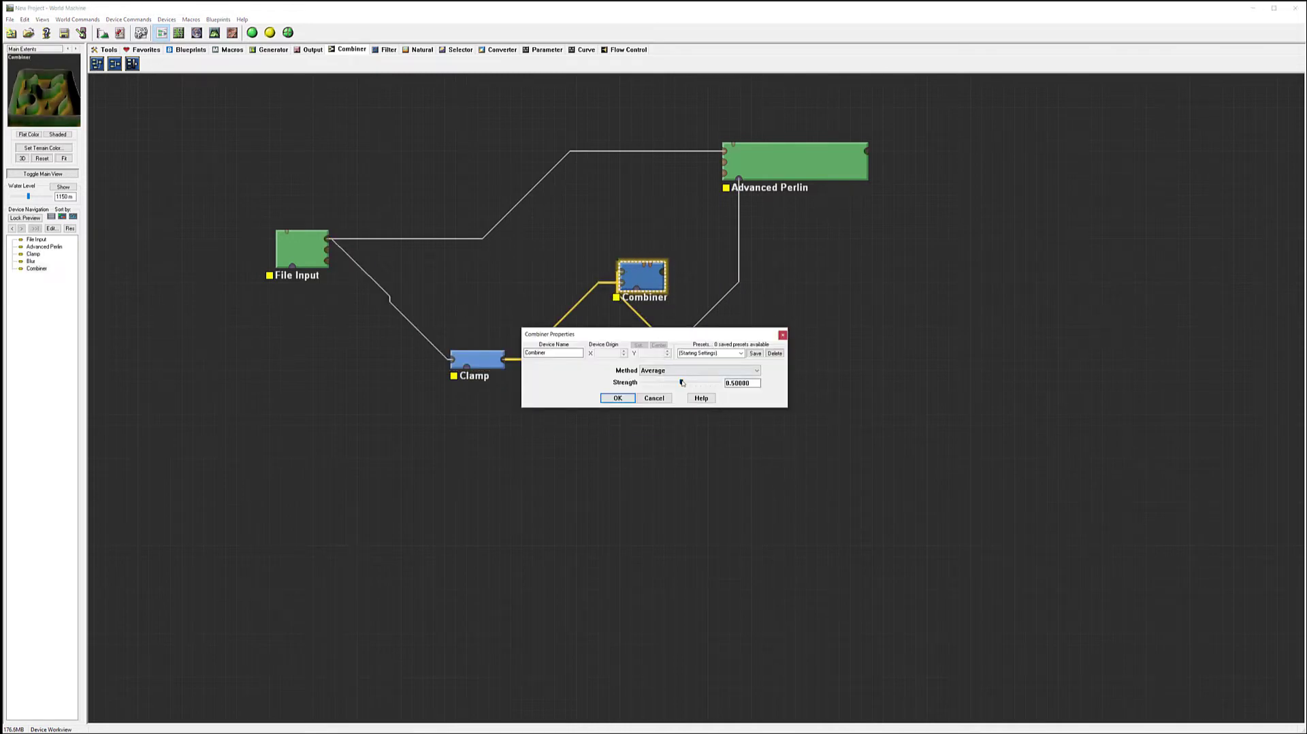
{"action": "mouse_move", "coordinate": [682, 383]}
{"action": "left_mouse_down"}
{"action": "mouse_move", "coordinate": [646, 384]}
{"action": "mouse_move", "coordinate": [715, 385]}
{"action": "mouse_move", "coordinate": [658, 388]}
{"action": "left_mouse_up"}
{"action": "left_click", "coordinate": [665, 372]}
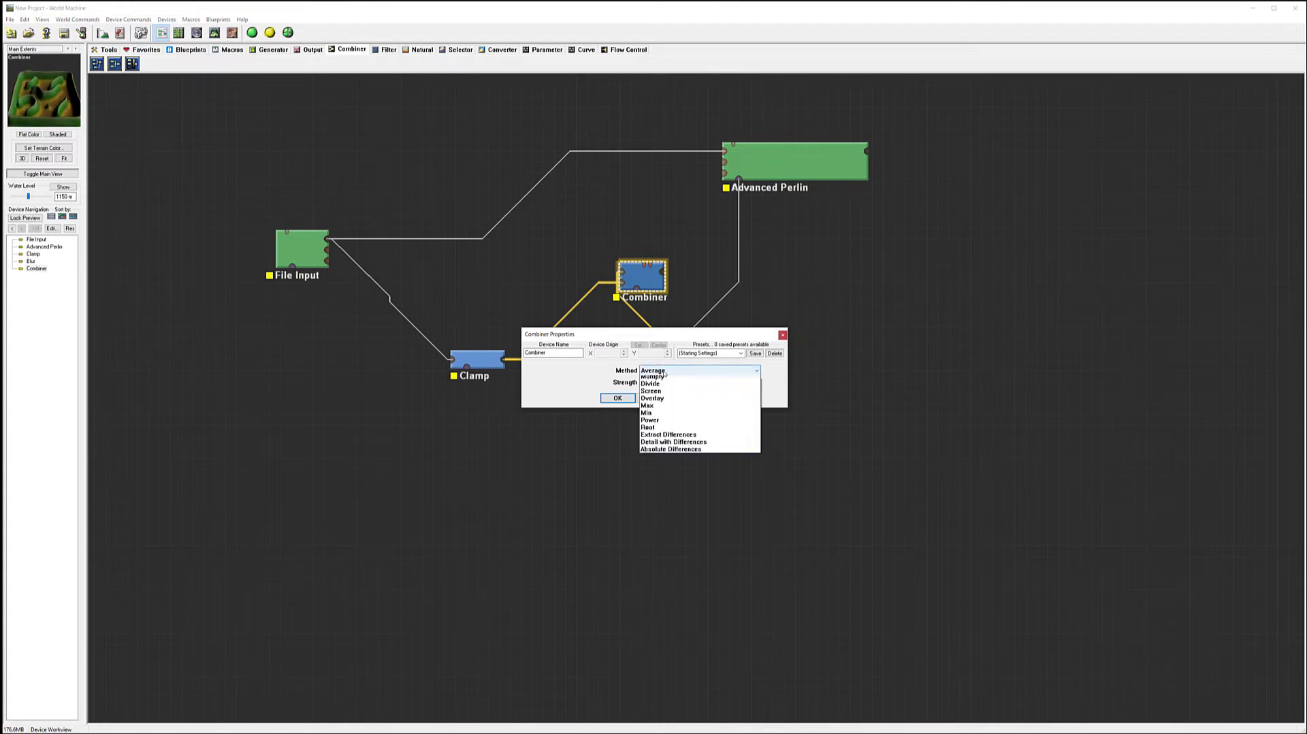
{"action": "left_click", "coordinate": [658, 387]}
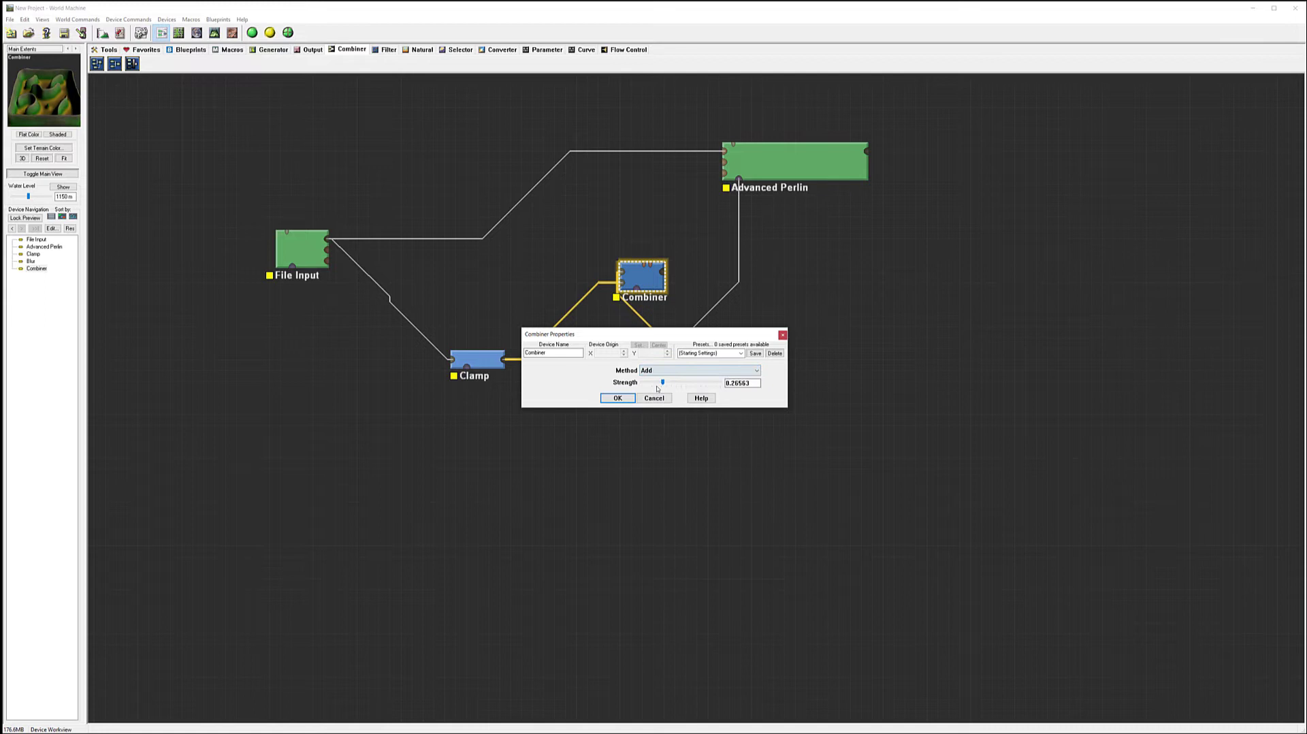
{"action": "left_click_drag", "start_coordinate": [662, 382], "coordinate": [637, 386]}
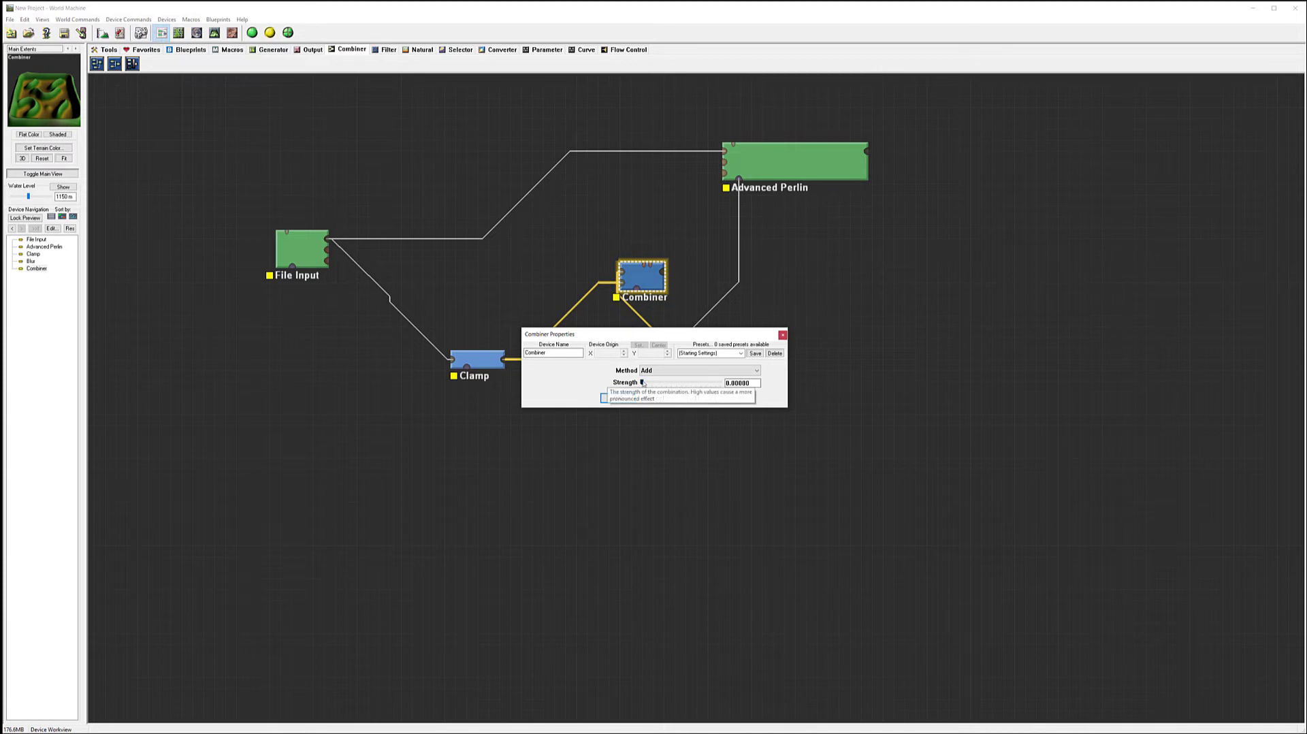
{"action": "left_click_drag", "start_coordinate": [642, 382], "coordinate": [653, 383]}
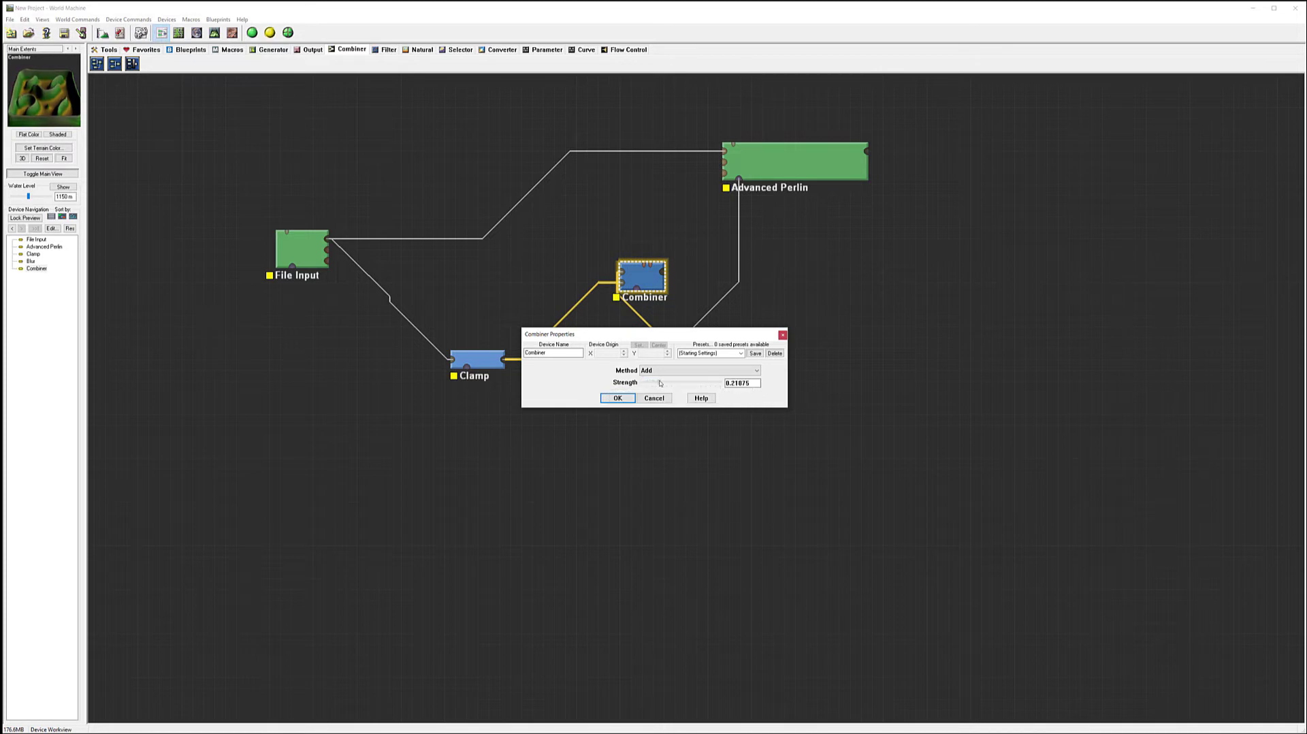
{"action": "left_click_drag", "start_coordinate": [670, 335], "coordinate": [646, 415]}
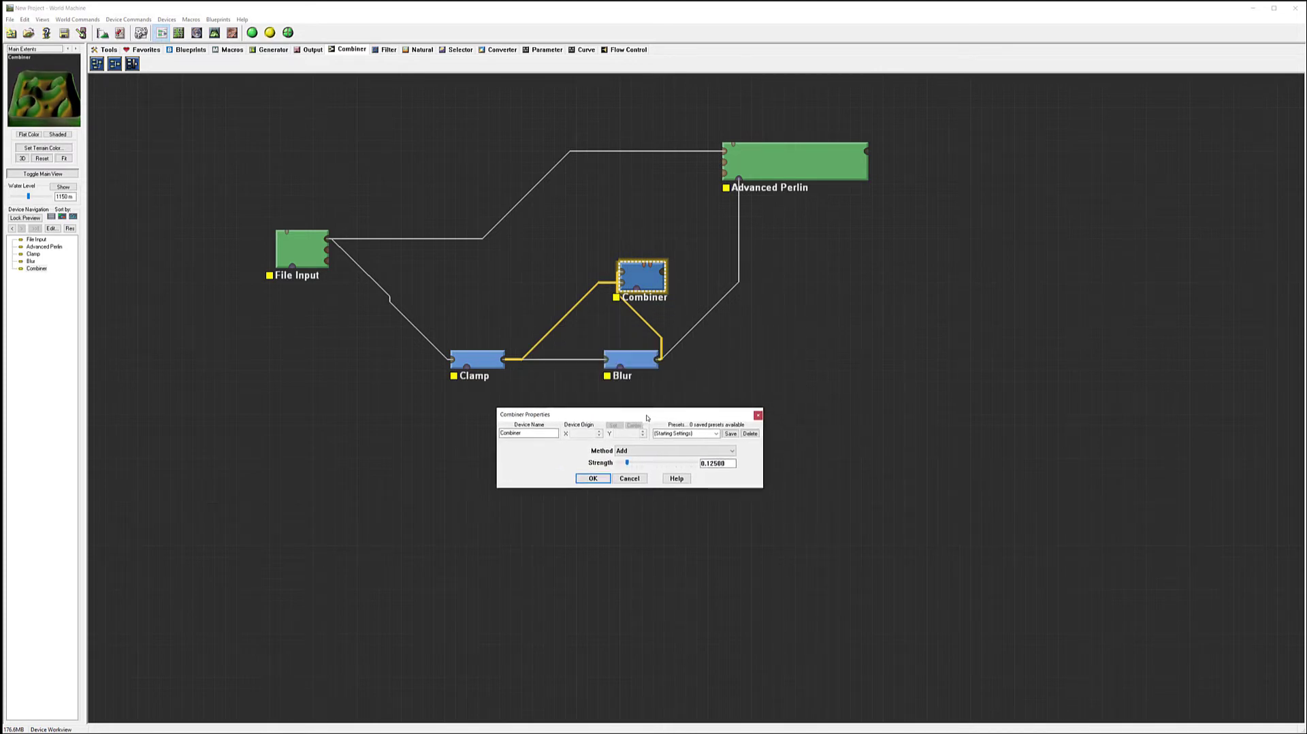
Confirm the Combiner settings and lock the preview on the Combiner node
{"action": "left_click", "coordinate": [593, 479]}
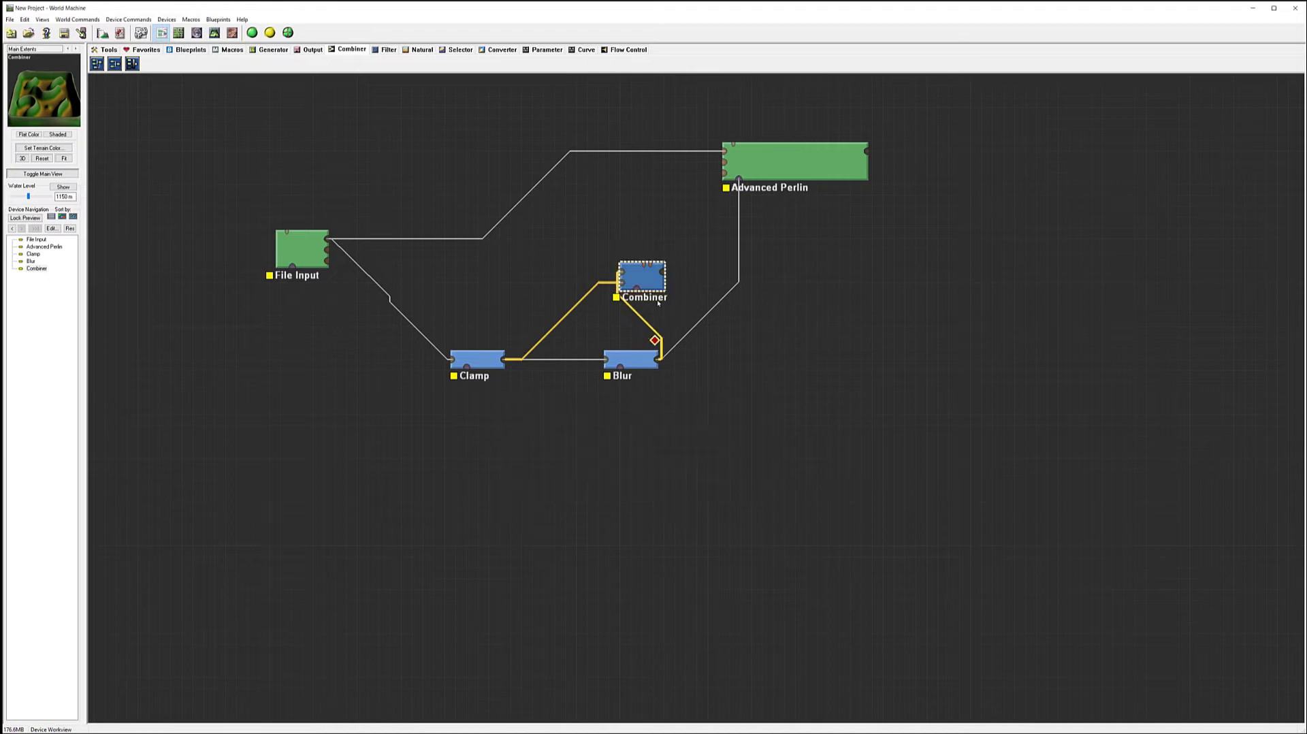
{"action": "right_click", "coordinate": [651, 279]}
{"action": "left_click", "coordinate": [717, 297]}
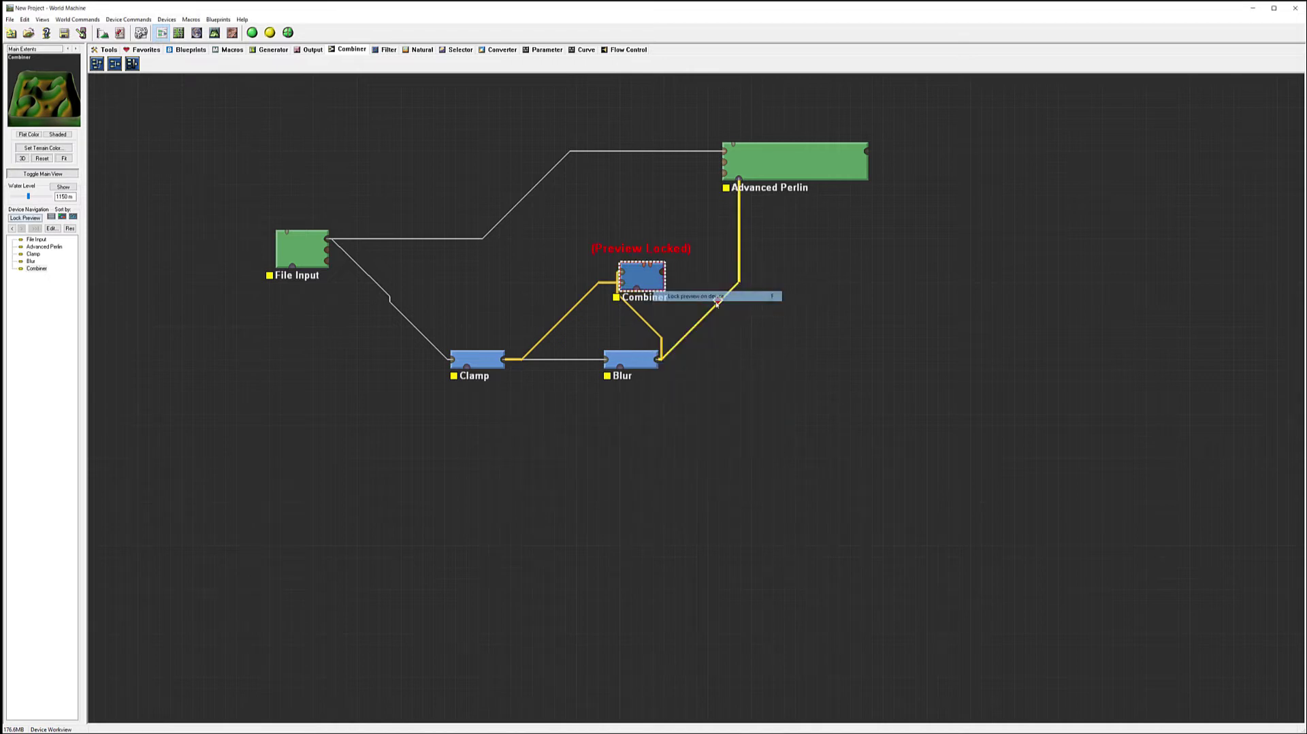
Widen the Blur radius to roughly 1.18 km
{"action": "double_click", "coordinate": [644, 362]}
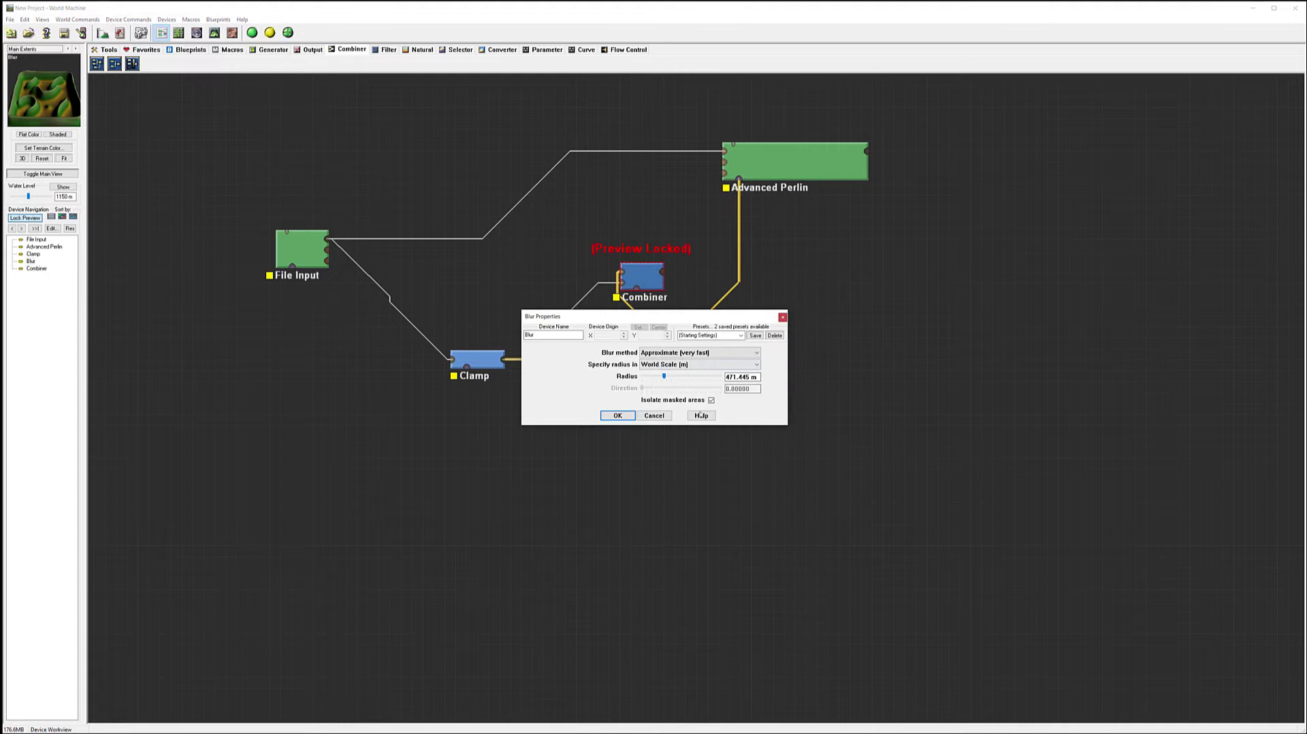
{"action": "left_click_drag", "start_coordinate": [666, 376], "coordinate": [675, 376]}
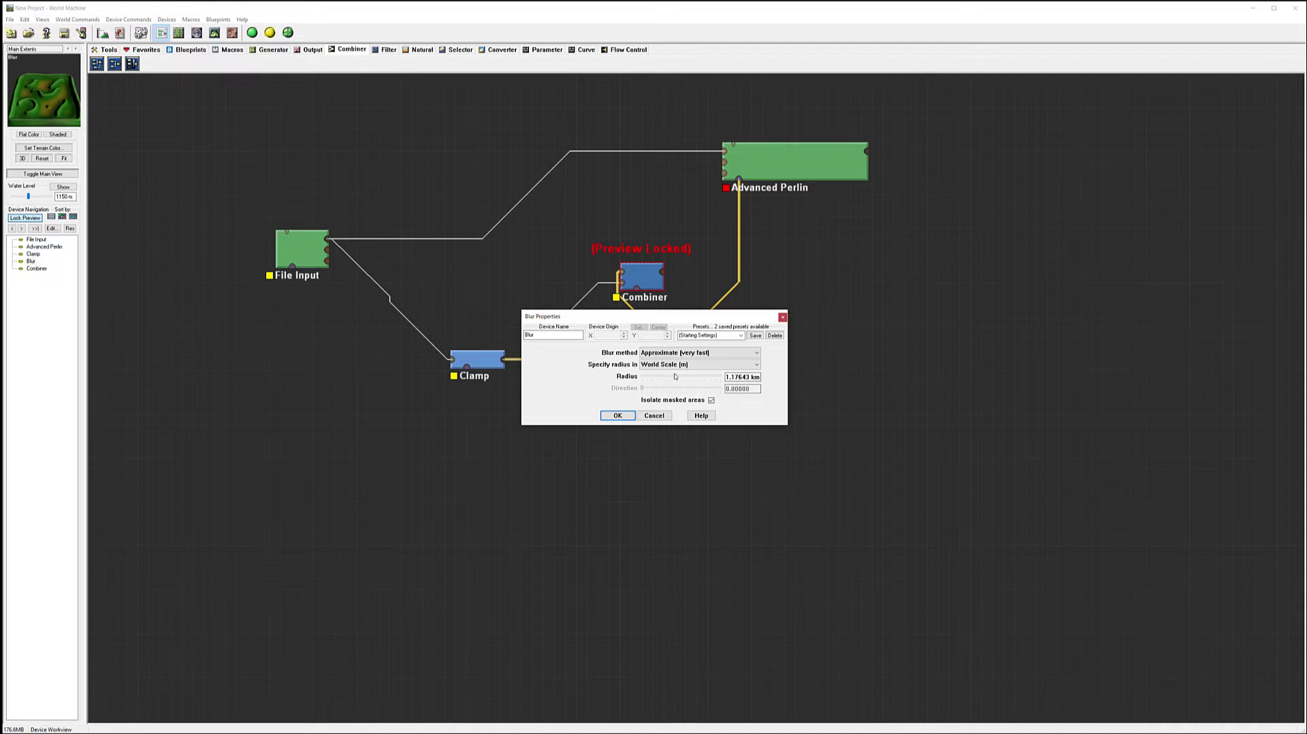
{"action": "left_click", "coordinate": [618, 416]}
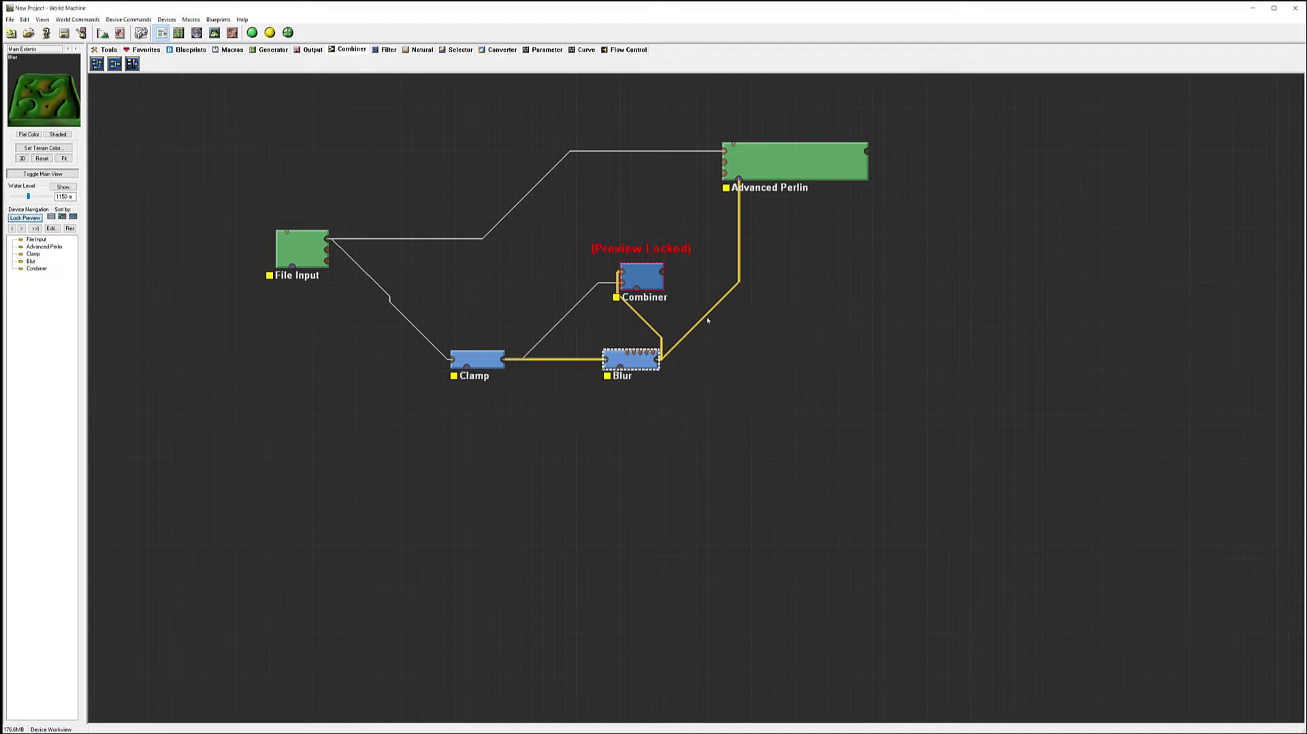
Raise the Combiner strength to 0.46875 and call up the Combiner's node actions
{"action": "double_click", "coordinate": [644, 285]}
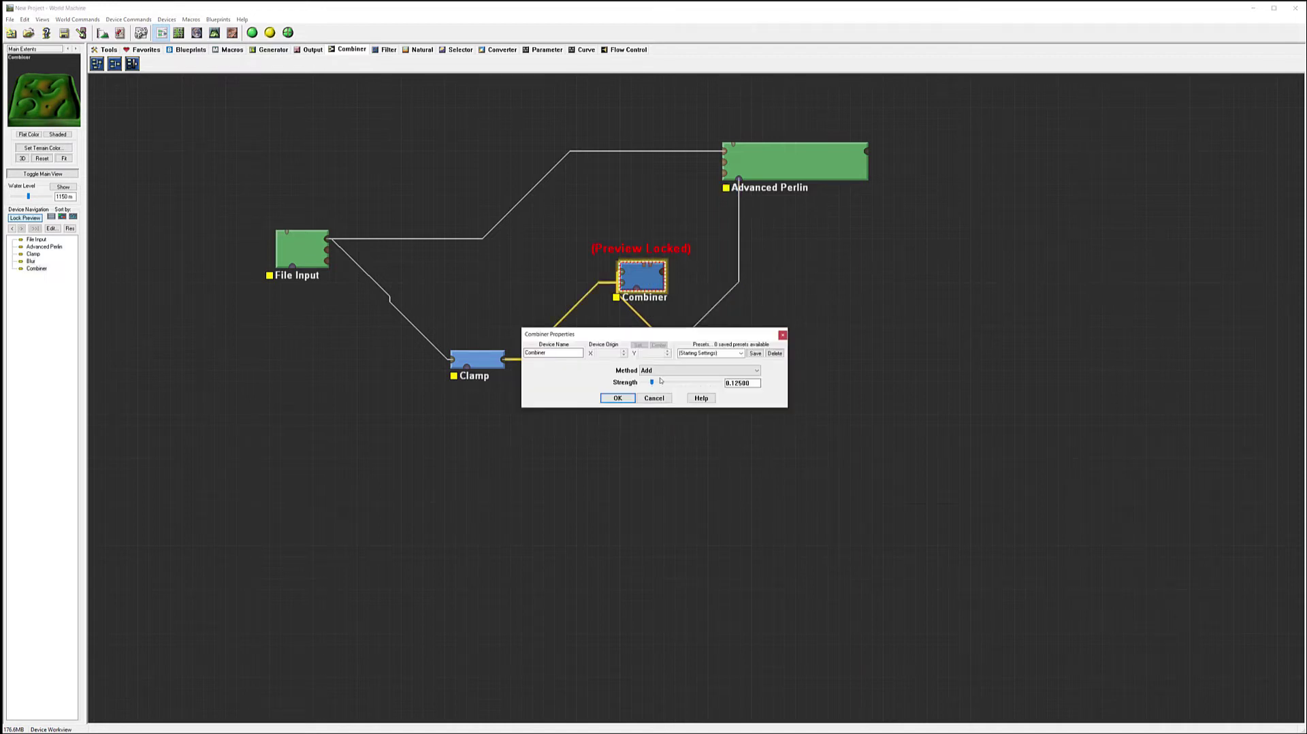
{"action": "mouse_move", "coordinate": [655, 384]}
{"action": "left_mouse_down"}
{"action": "mouse_move", "coordinate": [670, 383]}
{"action": "mouse_move", "coordinate": [660, 383]}
{"action": "left_mouse_up"}
{"action": "left_click", "coordinate": [617, 398]}
{"action": "right_click", "coordinate": [650, 280]}
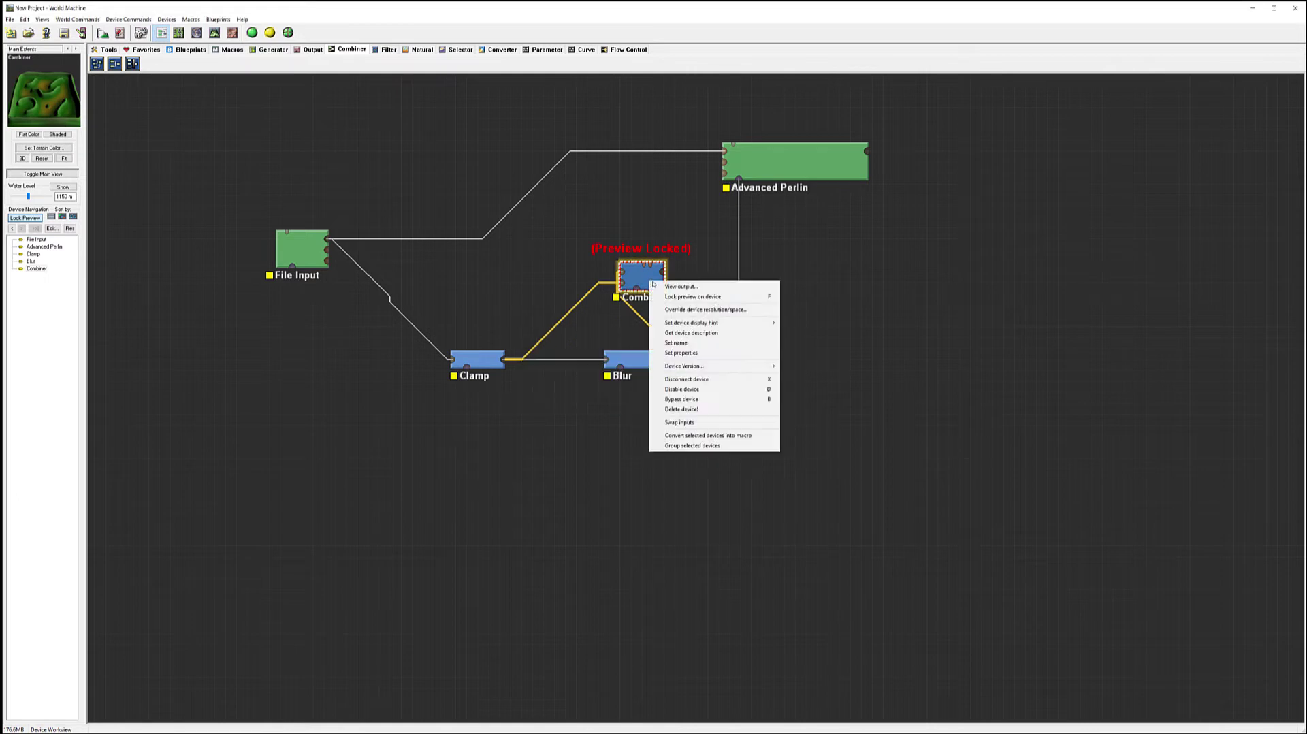
Unlock the preview, wire Combiner into Advanced Perlin's mask input, and view the terrain in 3D
{"action": "left_click", "coordinate": [691, 296]}
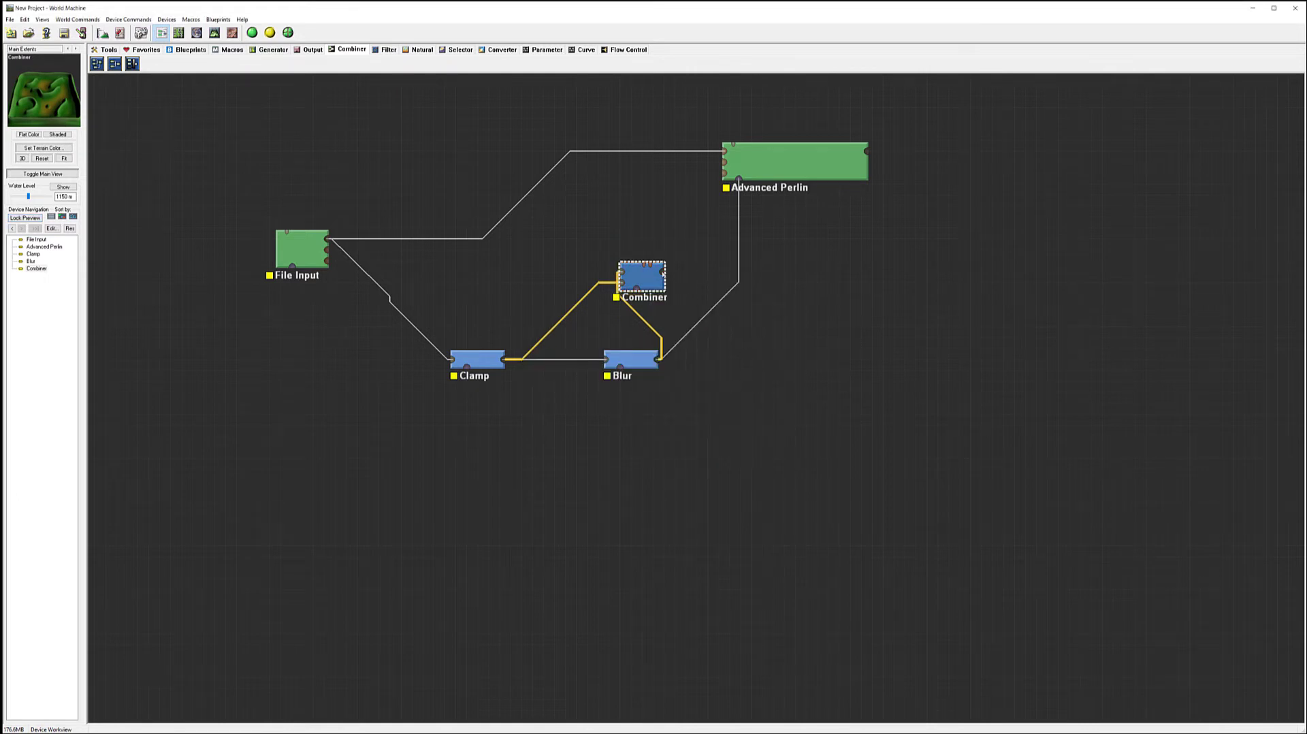
{"action": "left_click_drag", "start_coordinate": [664, 272], "coordinate": [747, 180]}
{"action": "left_click", "coordinate": [799, 163]}
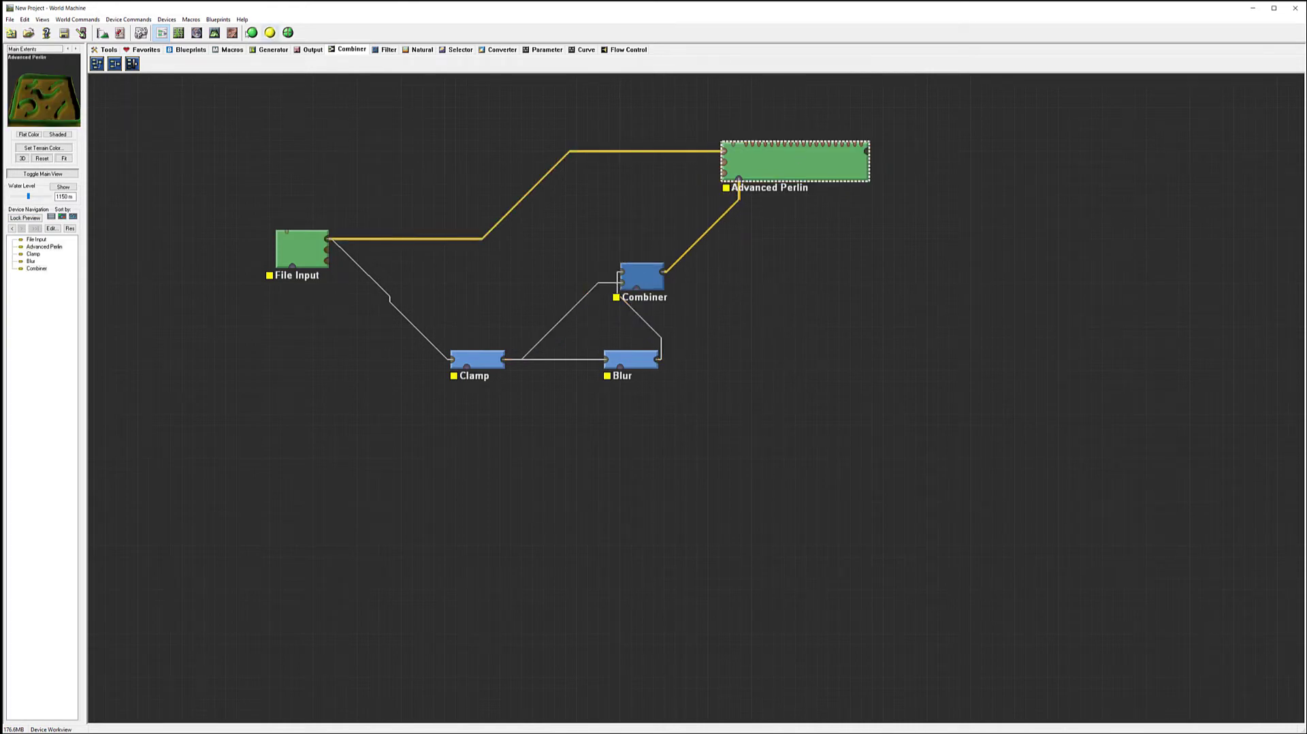
{"action": "left_click", "coordinate": [214, 33]}
{"action": "mouse_move", "coordinate": [803, 381]}
{"action": "left_mouse_down"}
{"action": "mouse_move", "coordinate": [724, 451]}
{"action": "mouse_move", "coordinate": [605, 404]}
{"action": "mouse_move", "coordinate": [785, 439]}
{"action": "mouse_move", "coordinate": [794, 408]}
{"action": "left_mouse_up"}
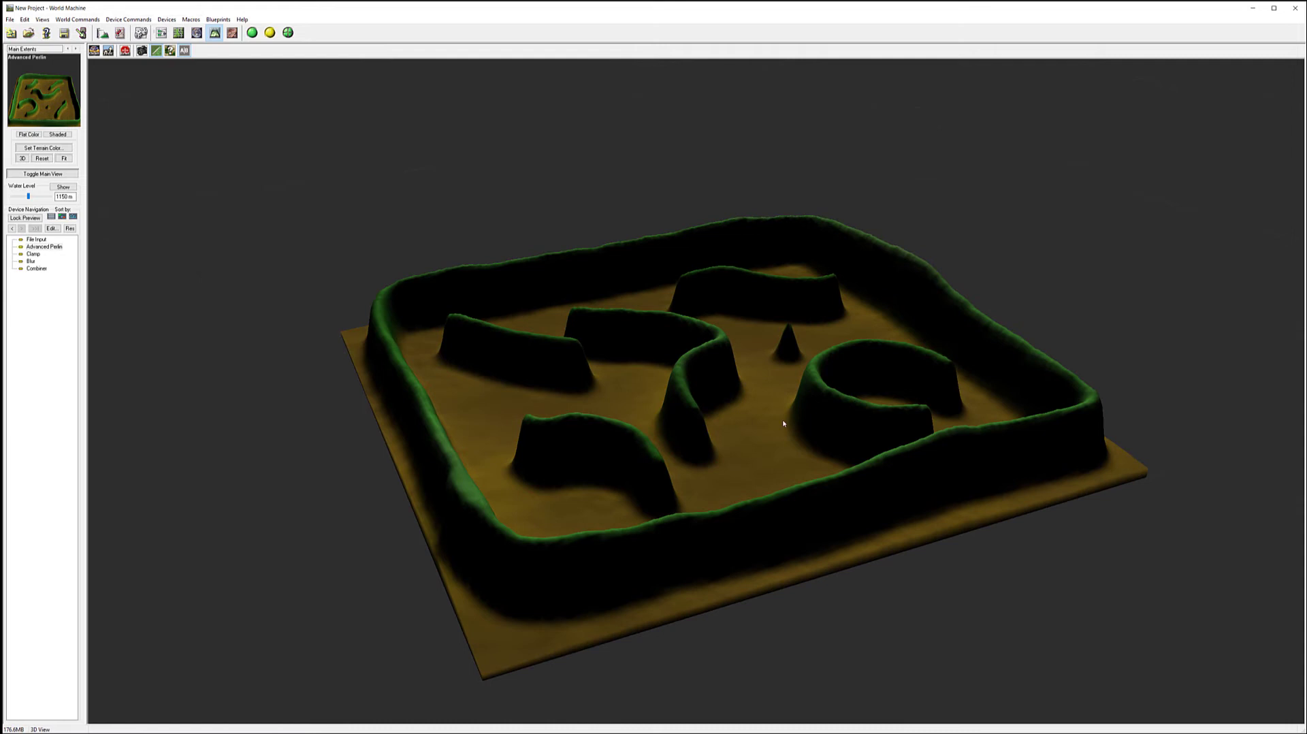
Back in the graph, tidy the positions of Combiner, Advanced Perlin and File Input
{"action": "left_click", "coordinate": [161, 32]}
{"action": "left_click_drag", "start_coordinate": [642, 276], "coordinate": [653, 276]}
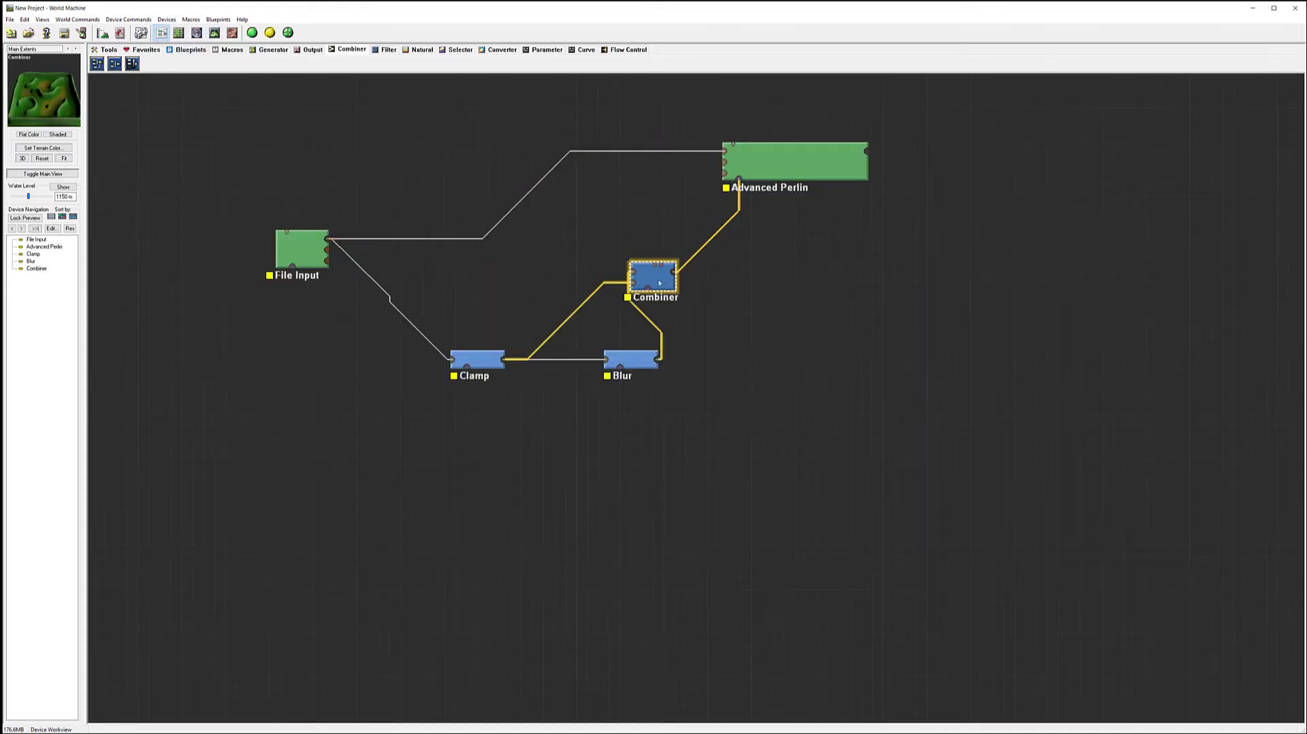
{"action": "left_click_drag", "start_coordinate": [766, 157], "coordinate": [777, 157]}
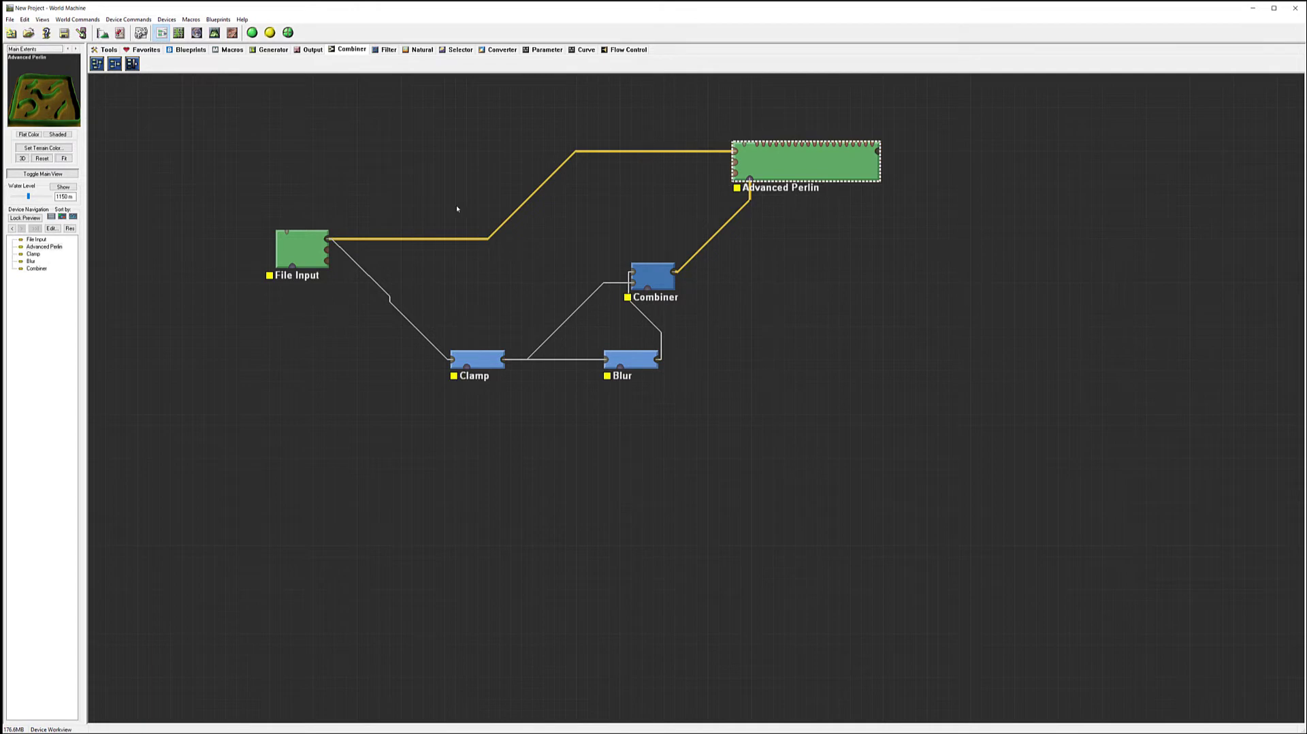
{"action": "left_click_drag", "start_coordinate": [297, 241], "coordinate": [254, 241]}
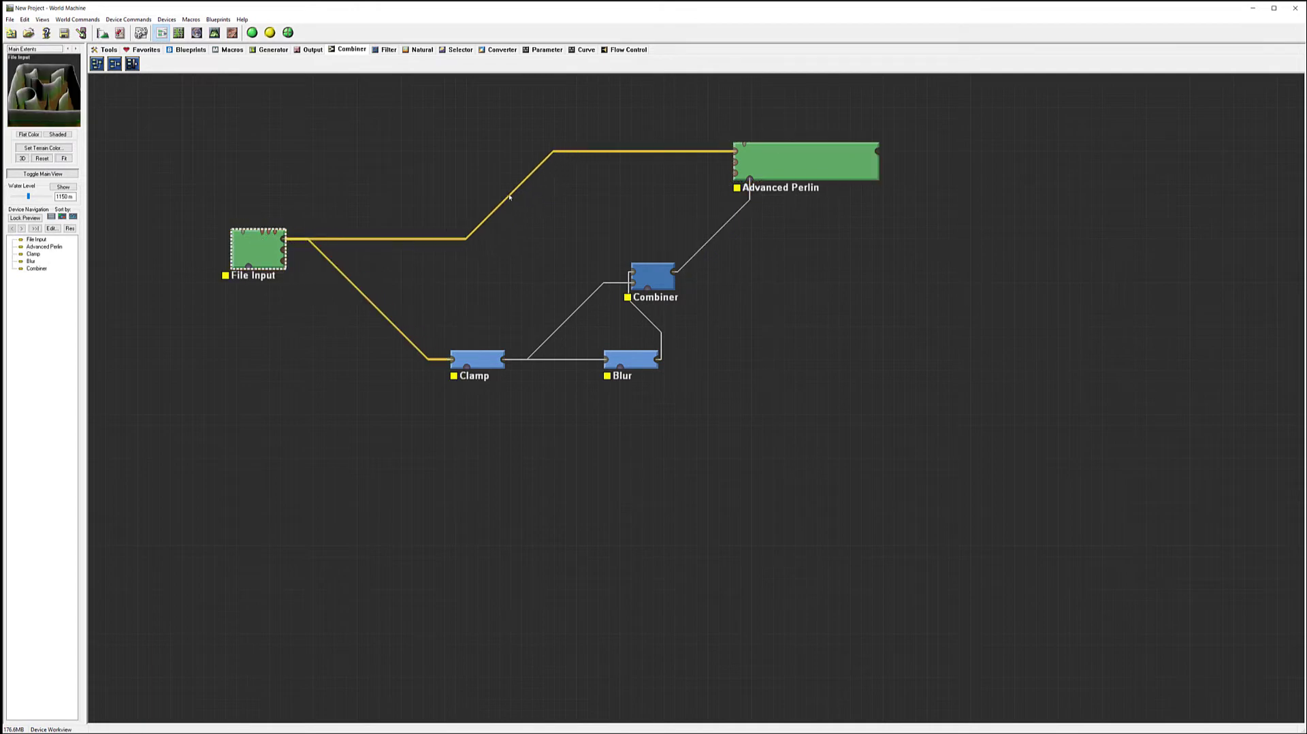
Wire Combiner's output into Advanced Perlin's Shaping Guide and orbit the resulting 3D terrain
{"action": "left_click_drag", "start_coordinate": [675, 271], "coordinate": [736, 154]}
{"action": "left_click", "coordinate": [782, 157]}
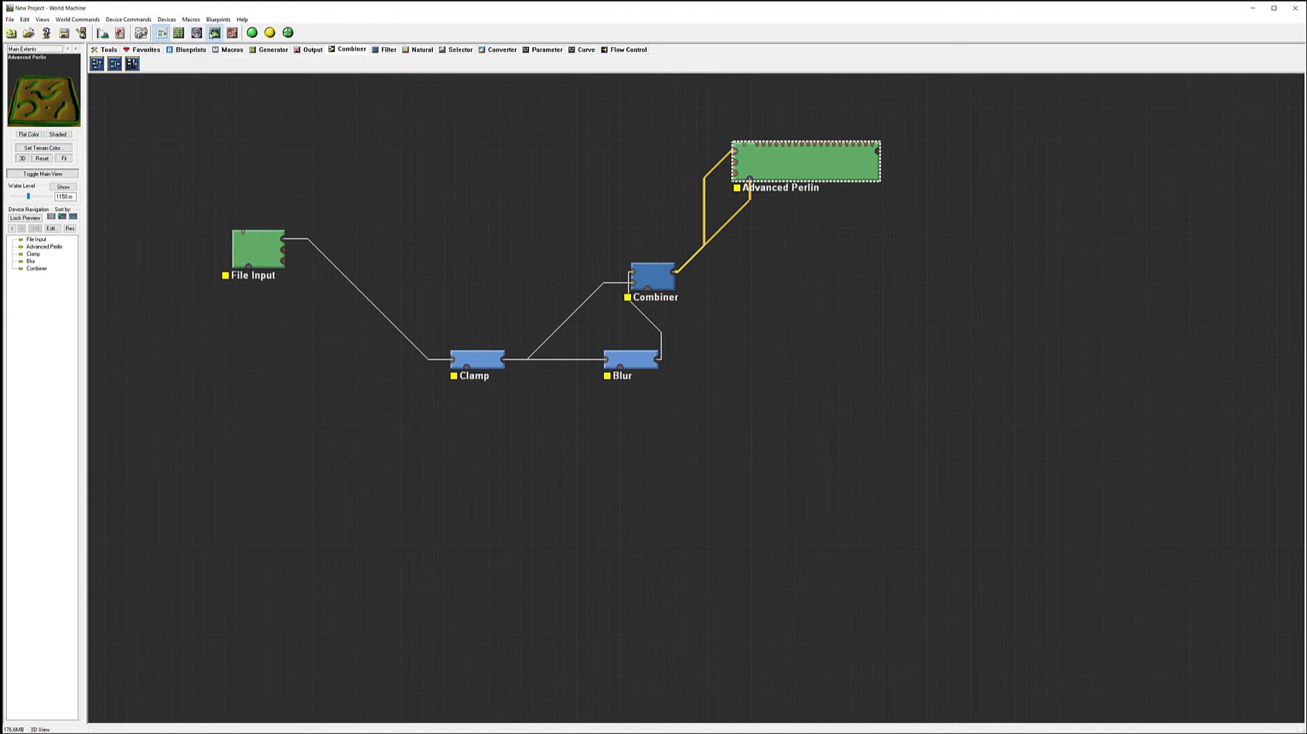
{"action": "left_click", "coordinate": [214, 33]}
{"action": "left_click_drag", "start_coordinate": [789, 487], "coordinate": [661, 461]}
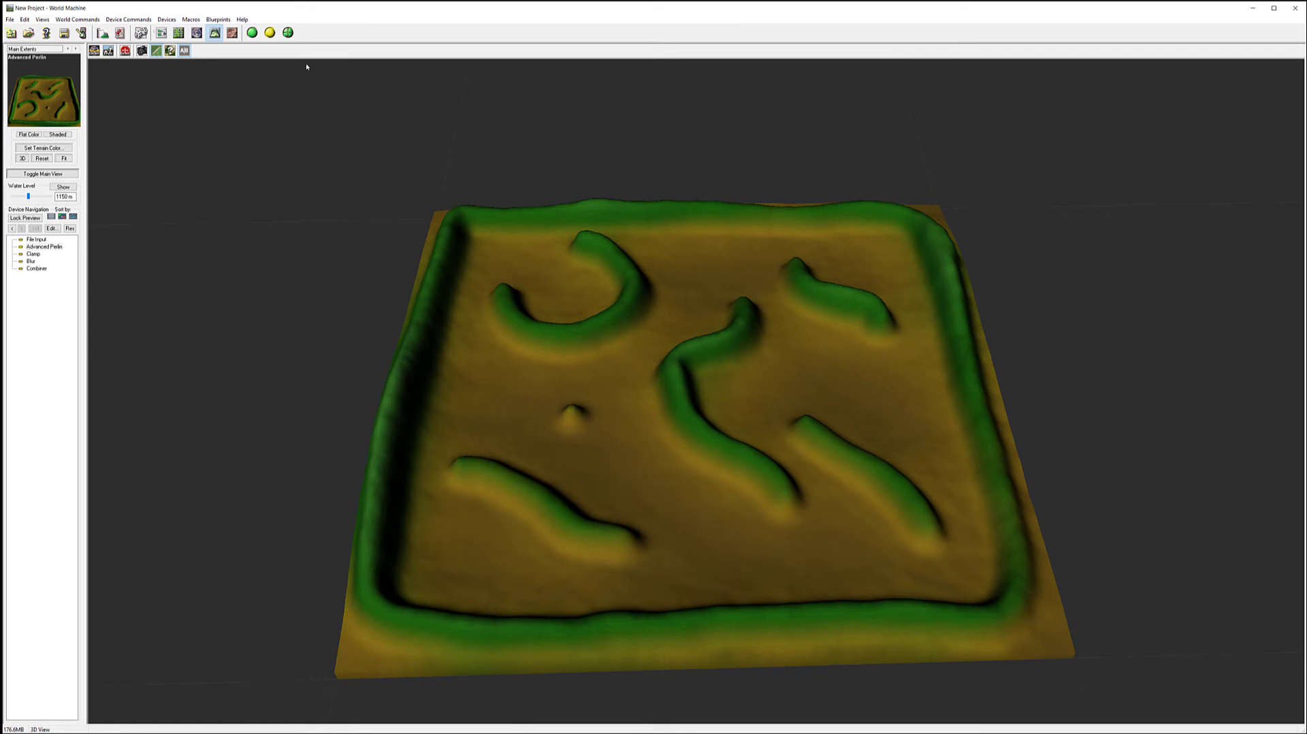
Connect Clamp's output directly to Advanced Perlin and move the Clamp node up-left
{"action": "left_click", "coordinate": [161, 33]}
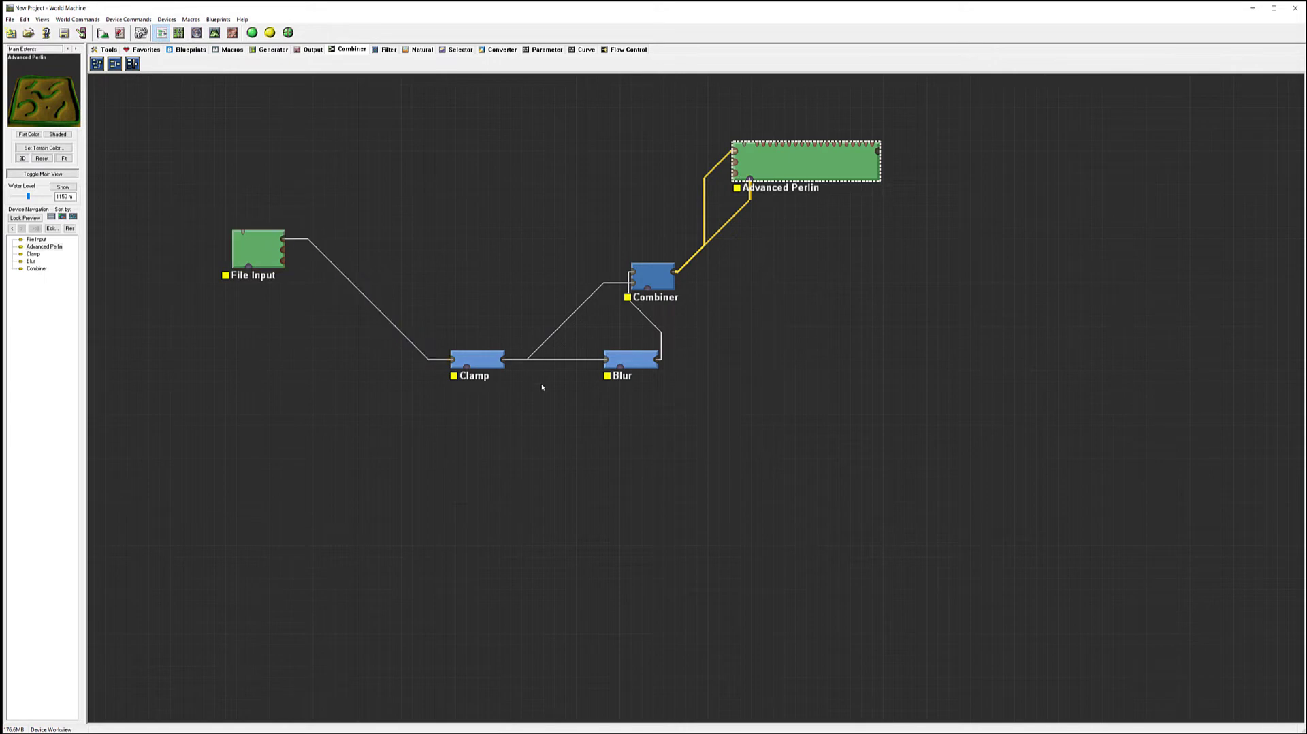
{"action": "left_click_drag", "start_coordinate": [508, 358], "coordinate": [738, 154]}
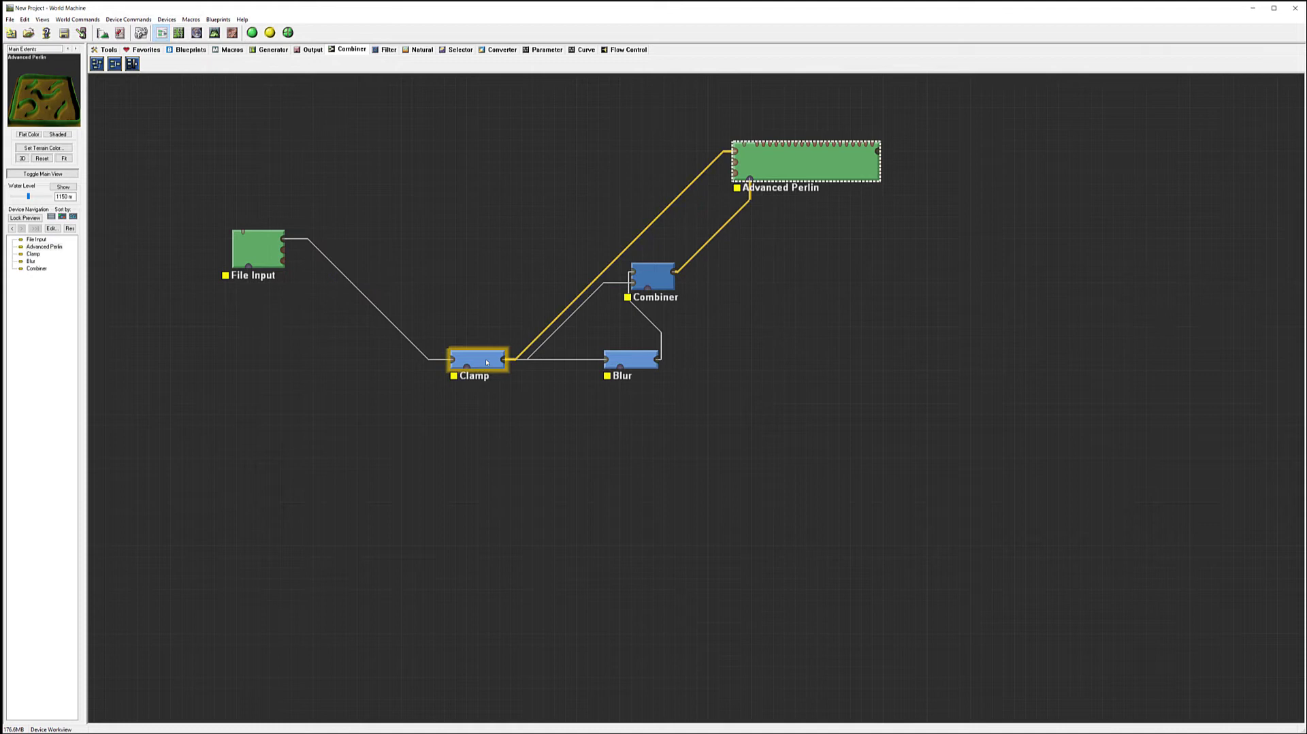
{"action": "left_click_drag", "start_coordinate": [487, 362], "coordinate": [422, 252]}
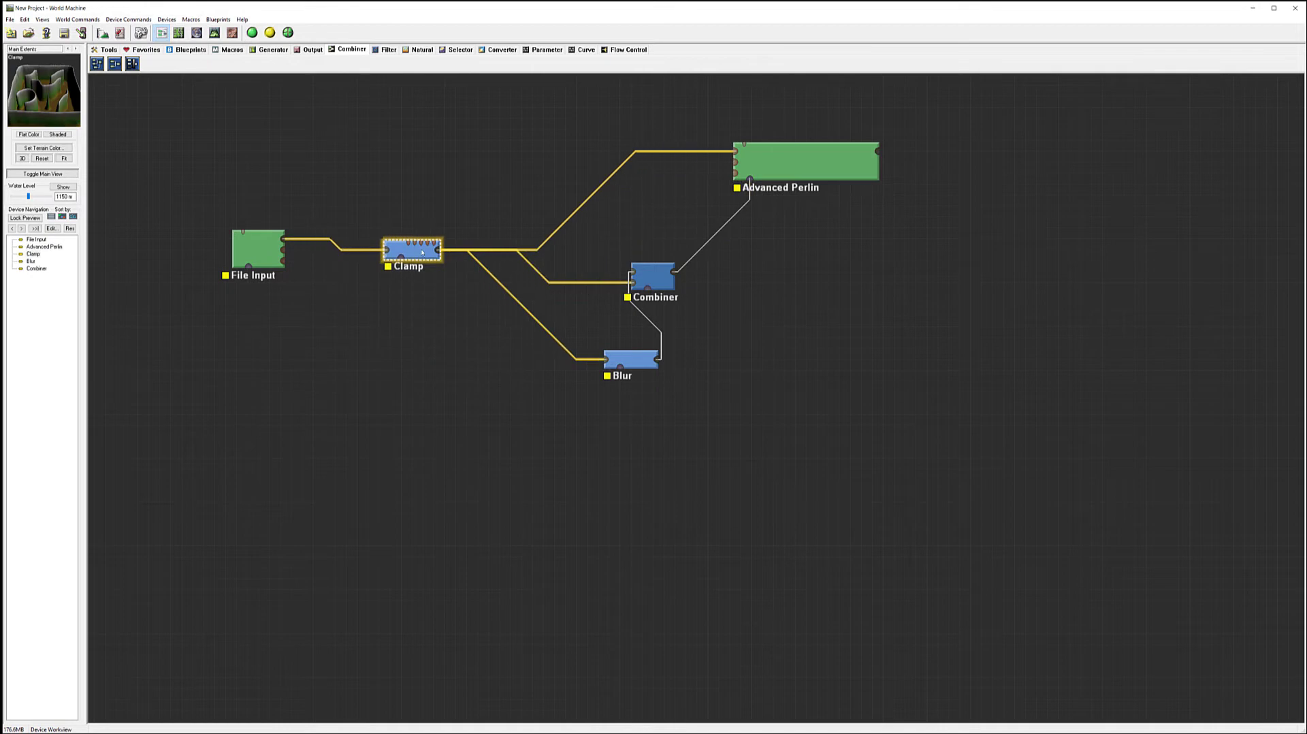
{"action": "left_click", "coordinate": [806, 162]}
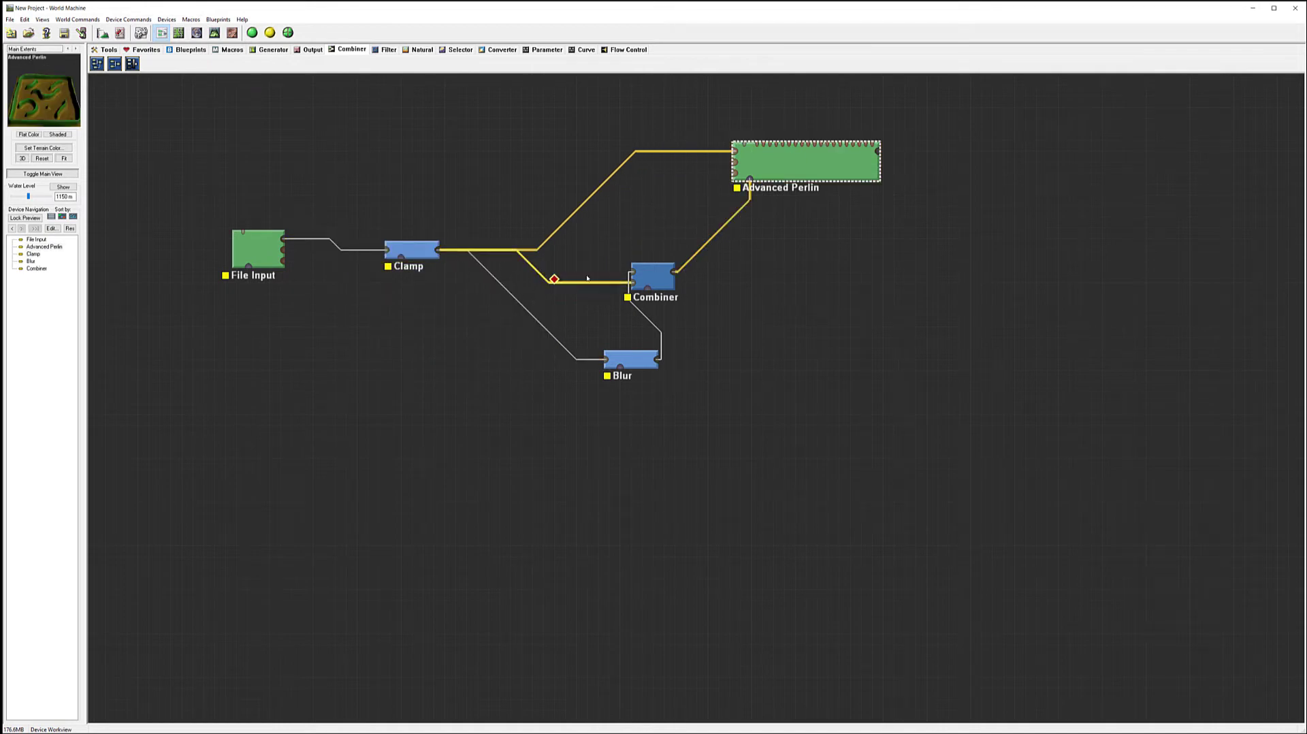
Move the Blur node up-left and lower its radius from 1.17643 km toward 1.068 km
{"action": "left_click", "coordinate": [652, 275]}
{"action": "left_click_drag", "start_coordinate": [642, 366], "coordinate": [585, 354]}
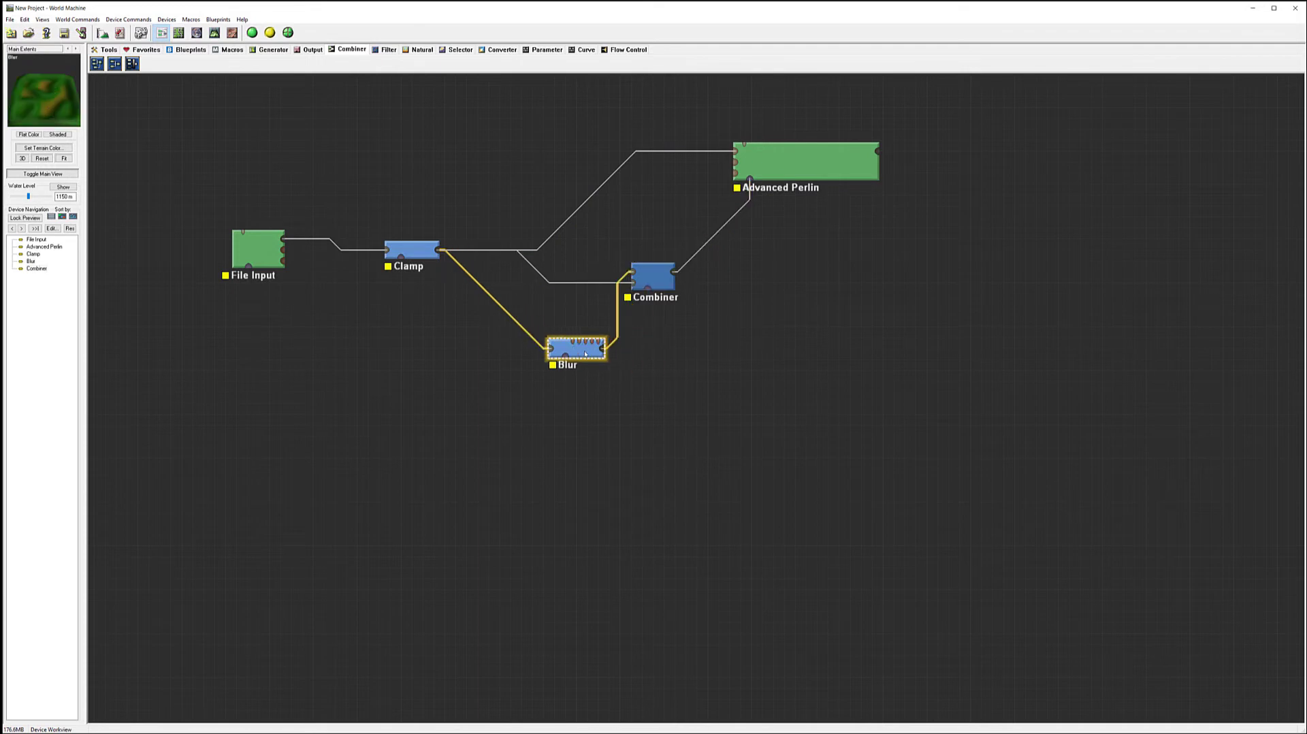
{"action": "double_click", "coordinate": [585, 353]}
{"action": "left_click_drag", "start_coordinate": [676, 377], "coordinate": [674, 377]}
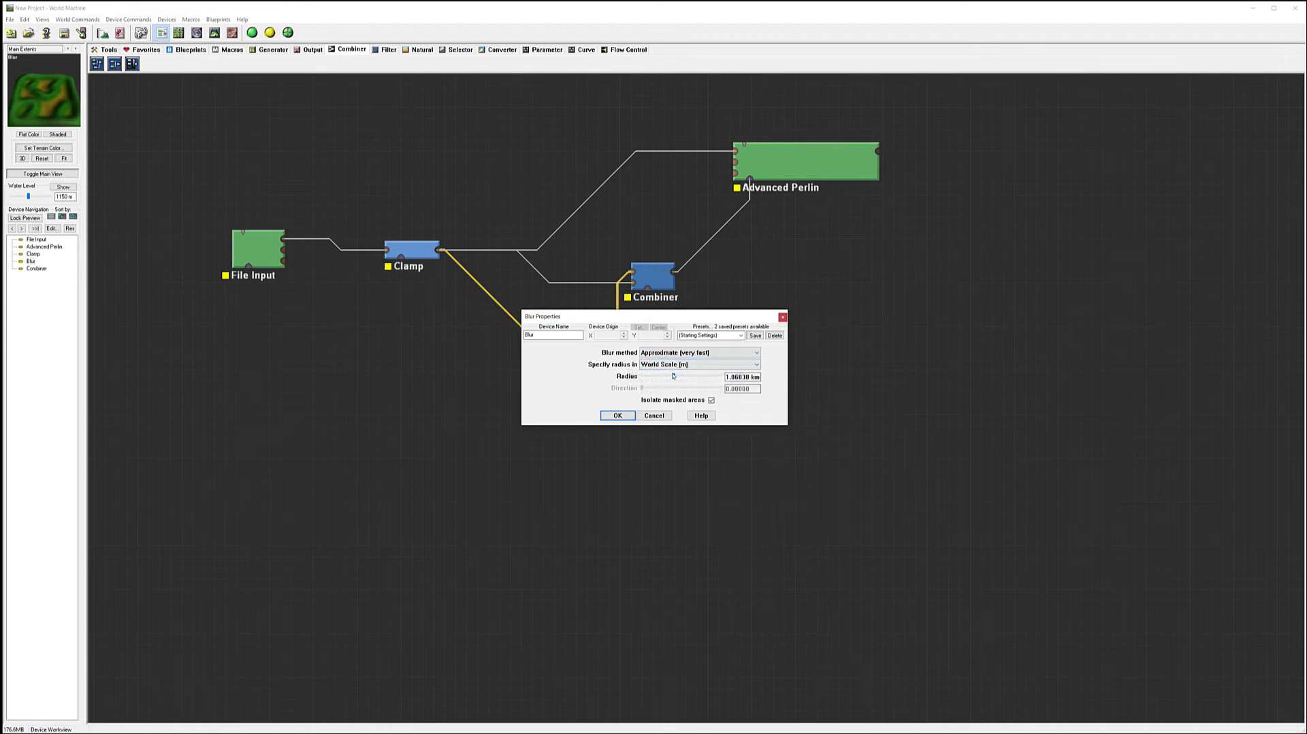
Keep Blur's radius at 1.06830 km and lower the Combiner strength to 0.14063
{"action": "left_click", "coordinate": [628, 417]}
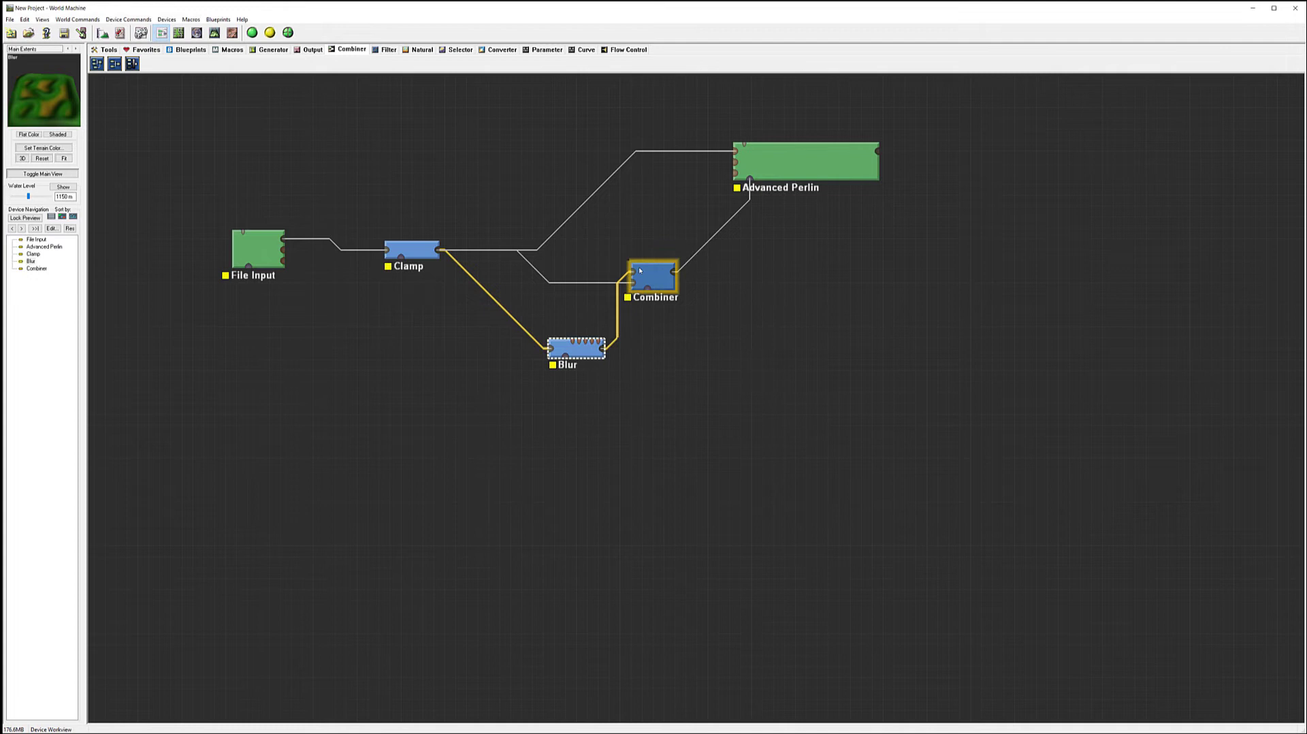
{"action": "double_click", "coordinate": [651, 273]}
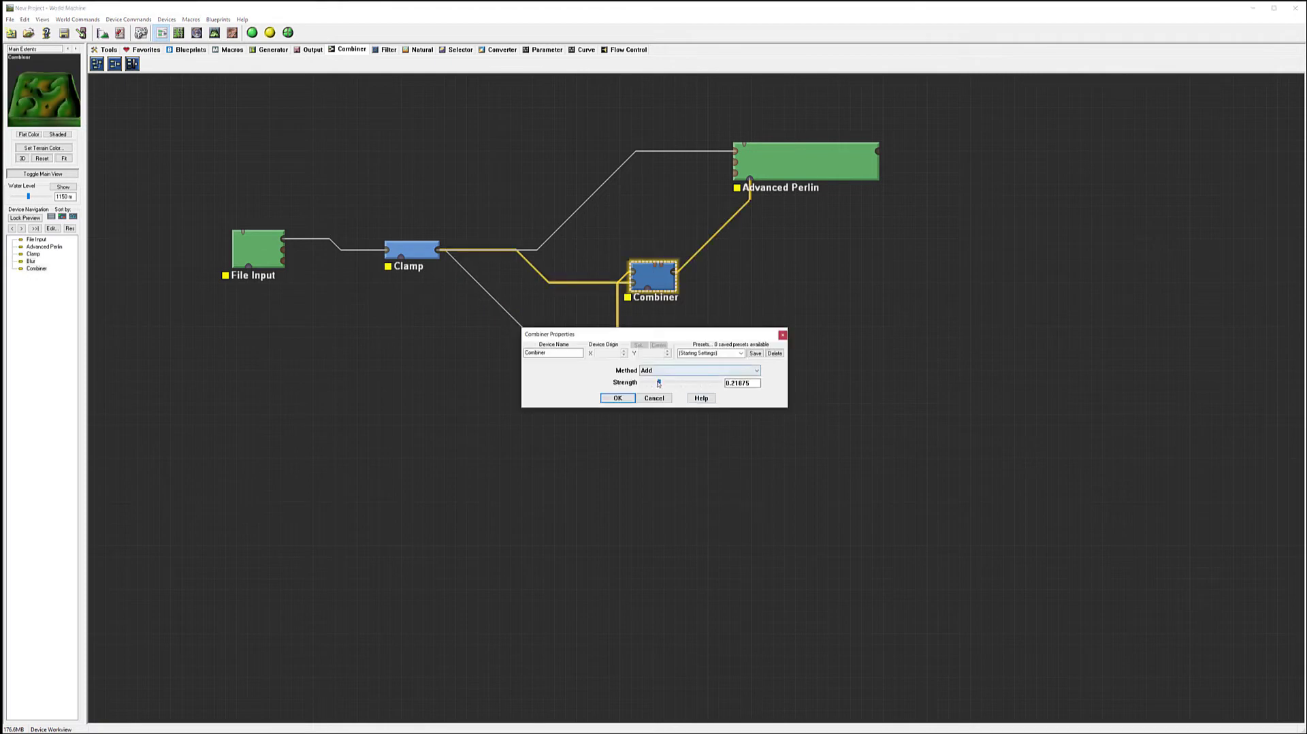
{"action": "mouse_move", "coordinate": [660, 384]}
{"action": "left_mouse_down"}
{"action": "mouse_move", "coordinate": [673, 382]}
{"action": "mouse_move", "coordinate": [642, 382]}
{"action": "mouse_move", "coordinate": [655, 383]}
{"action": "left_mouse_up"}
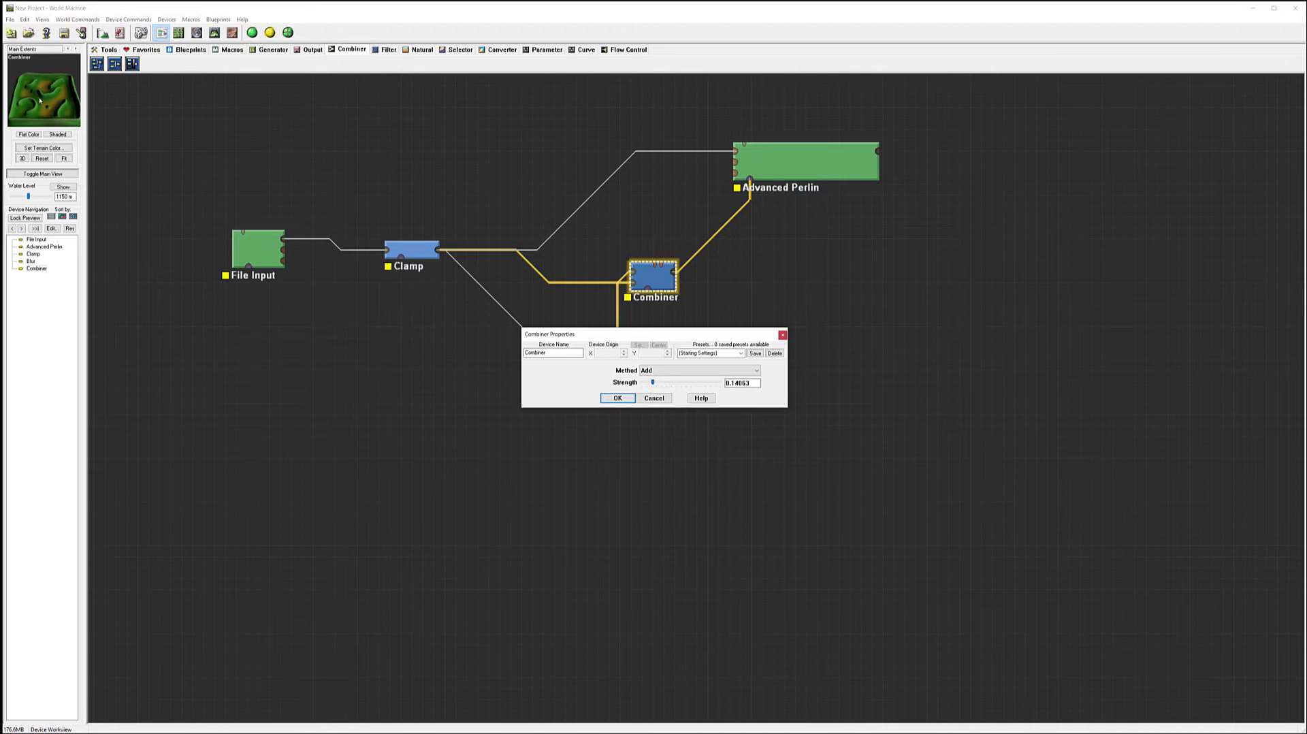
{"action": "left_click_drag", "start_coordinate": [712, 334], "coordinate": [743, 383]}
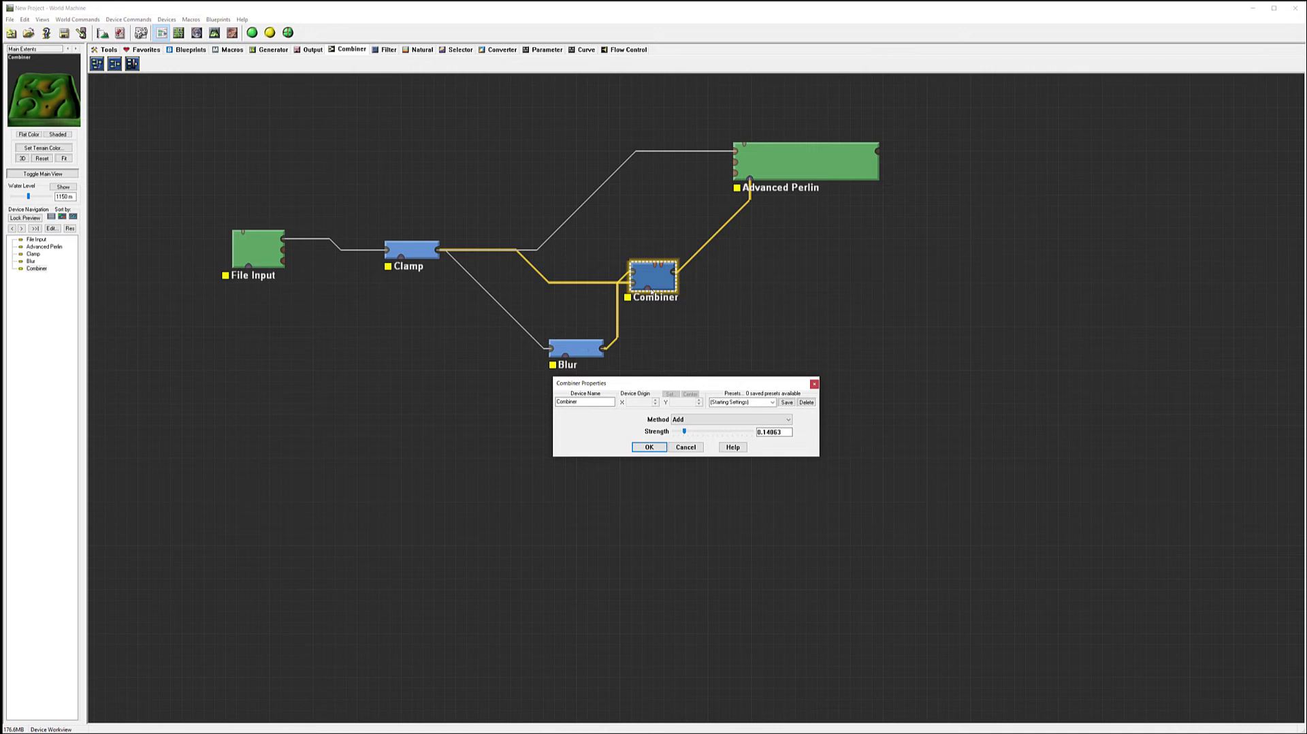
Try the Overlay then Screen blend methods, with strength around 0.125
{"action": "left_click", "coordinate": [733, 419]}
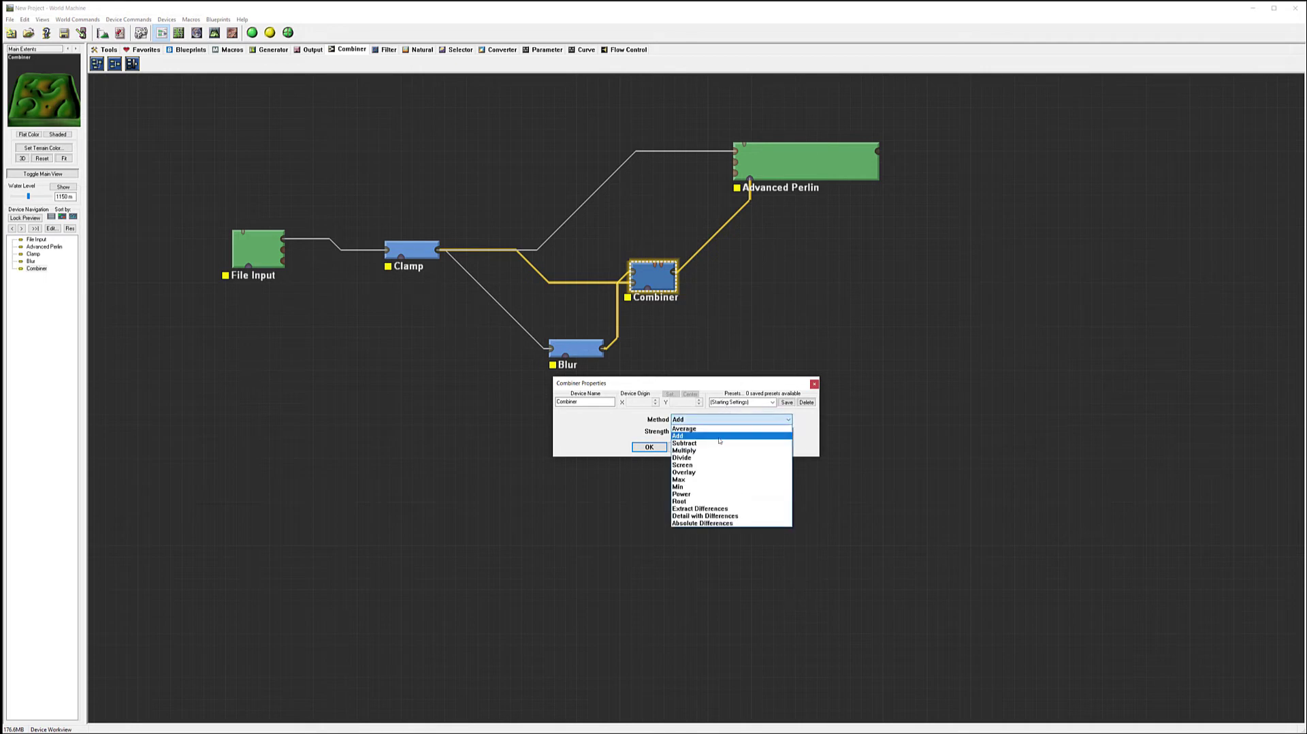
{"action": "left_click", "coordinate": [713, 472]}
{"action": "left_click", "coordinate": [689, 419]}
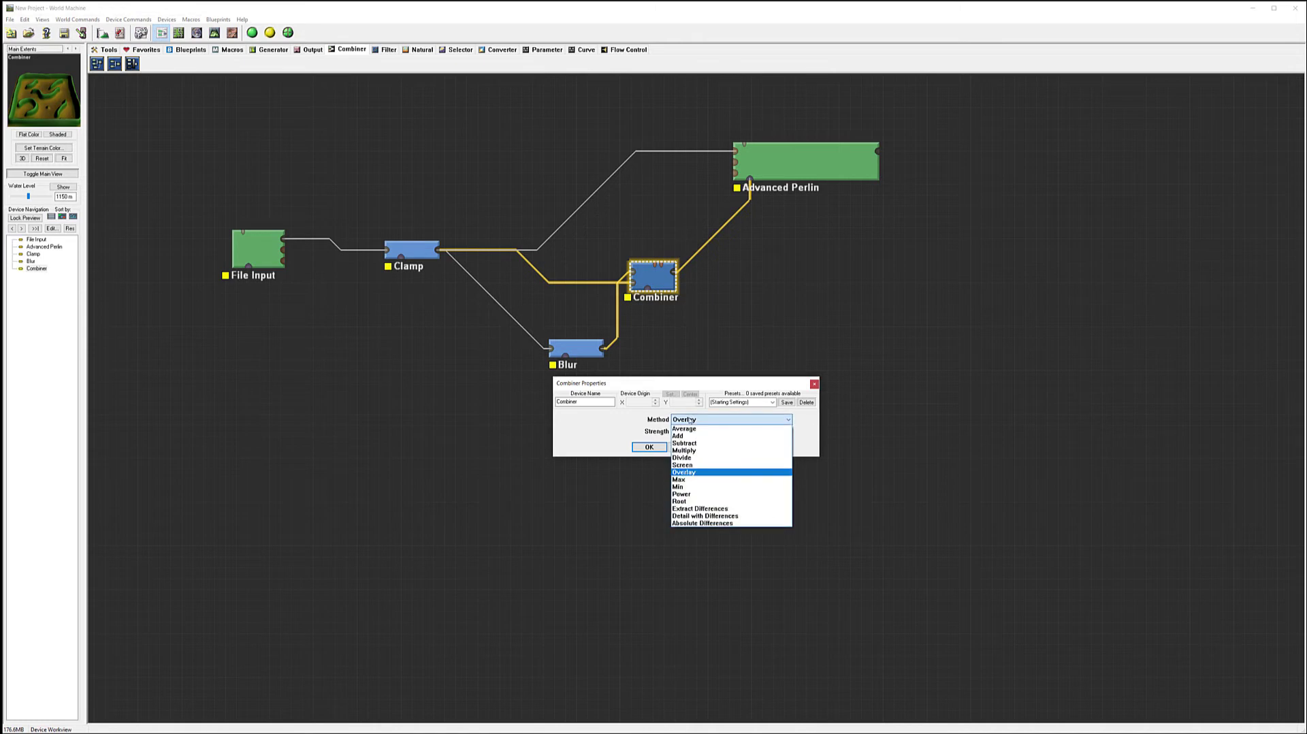
{"action": "left_click", "coordinate": [708, 465]}
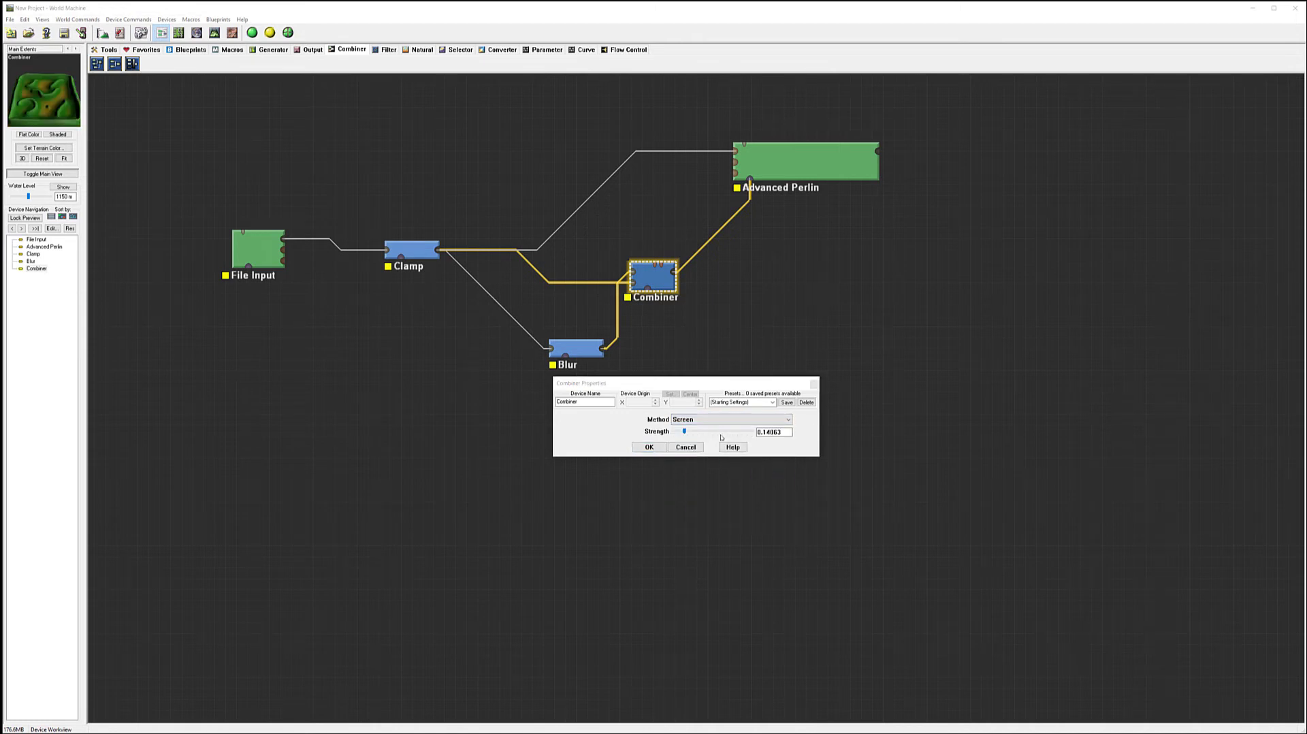
{"action": "left_click_drag", "start_coordinate": [687, 434], "coordinate": [692, 432]}
Try the Add and Max blend methods, adjusting strength to 0.28125 then 0.31250
{"action": "left_click", "coordinate": [694, 421]}
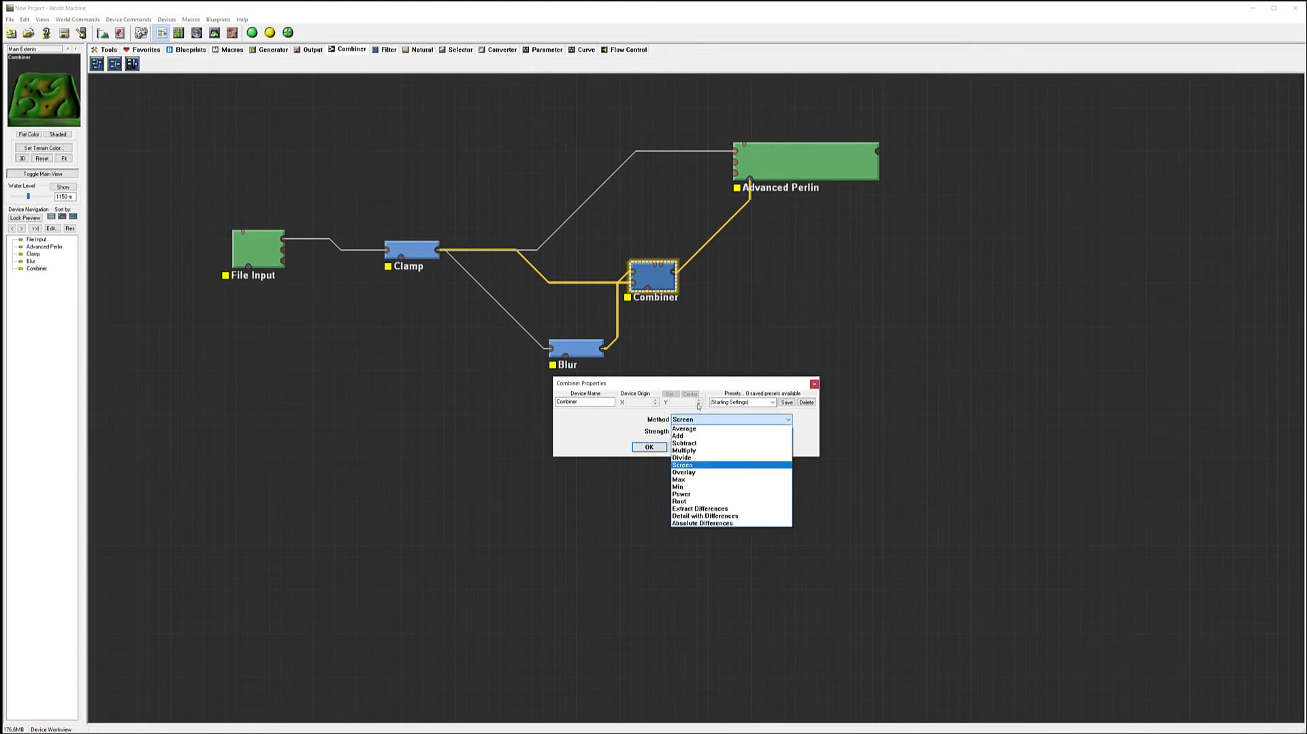
{"action": "left_click", "coordinate": [691, 438]}
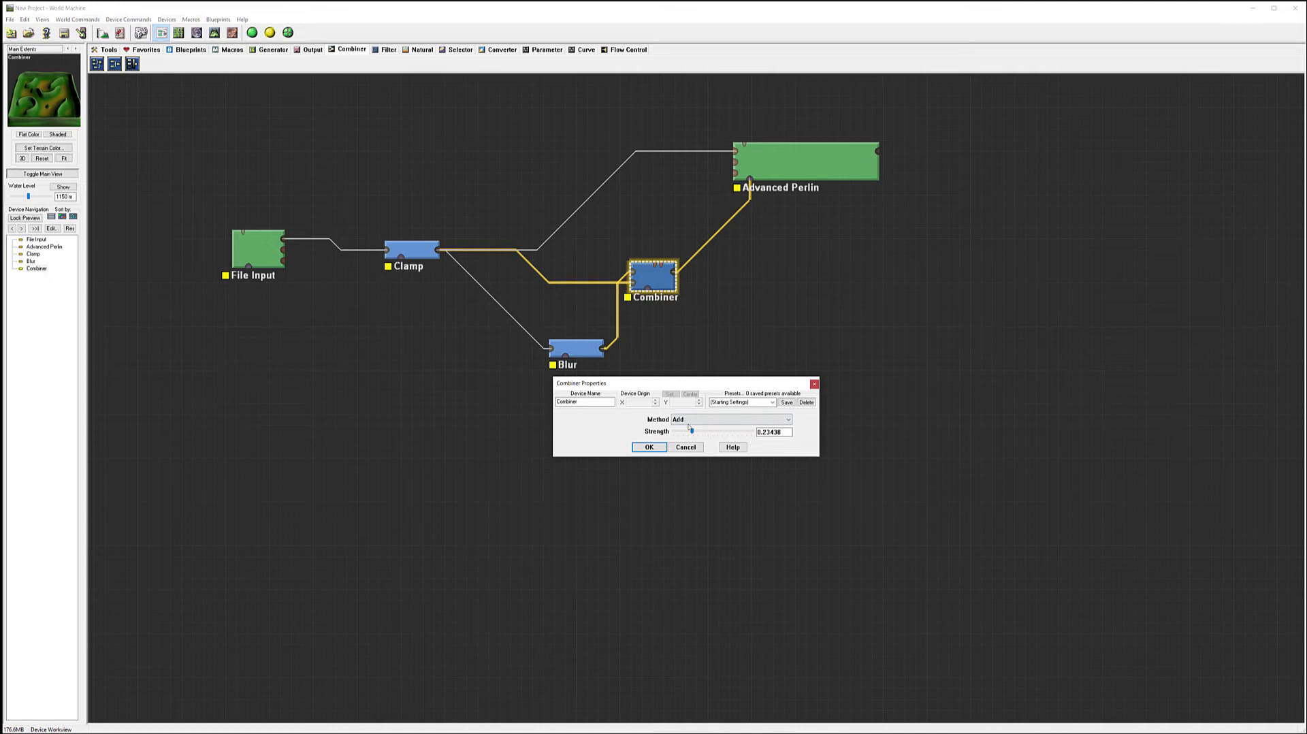
{"action": "left_click", "coordinate": [706, 420]}
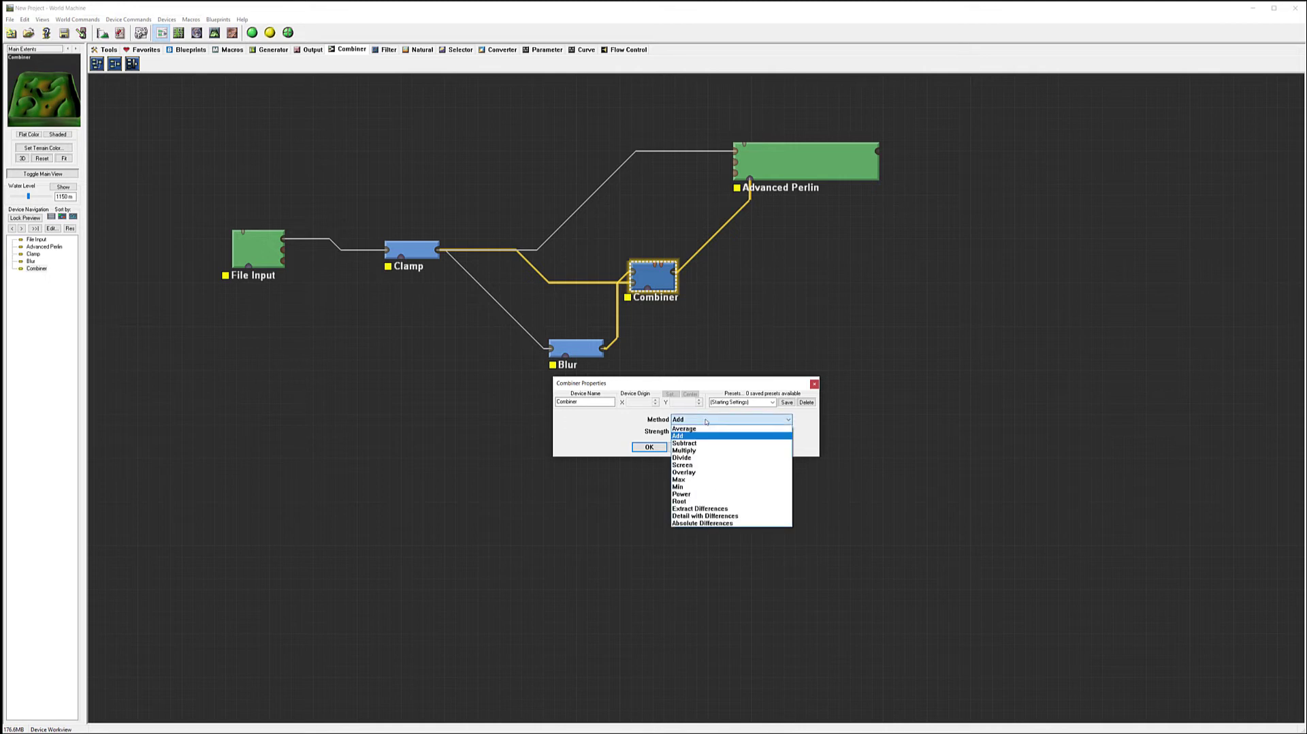
{"action": "left_click", "coordinate": [698, 479]}
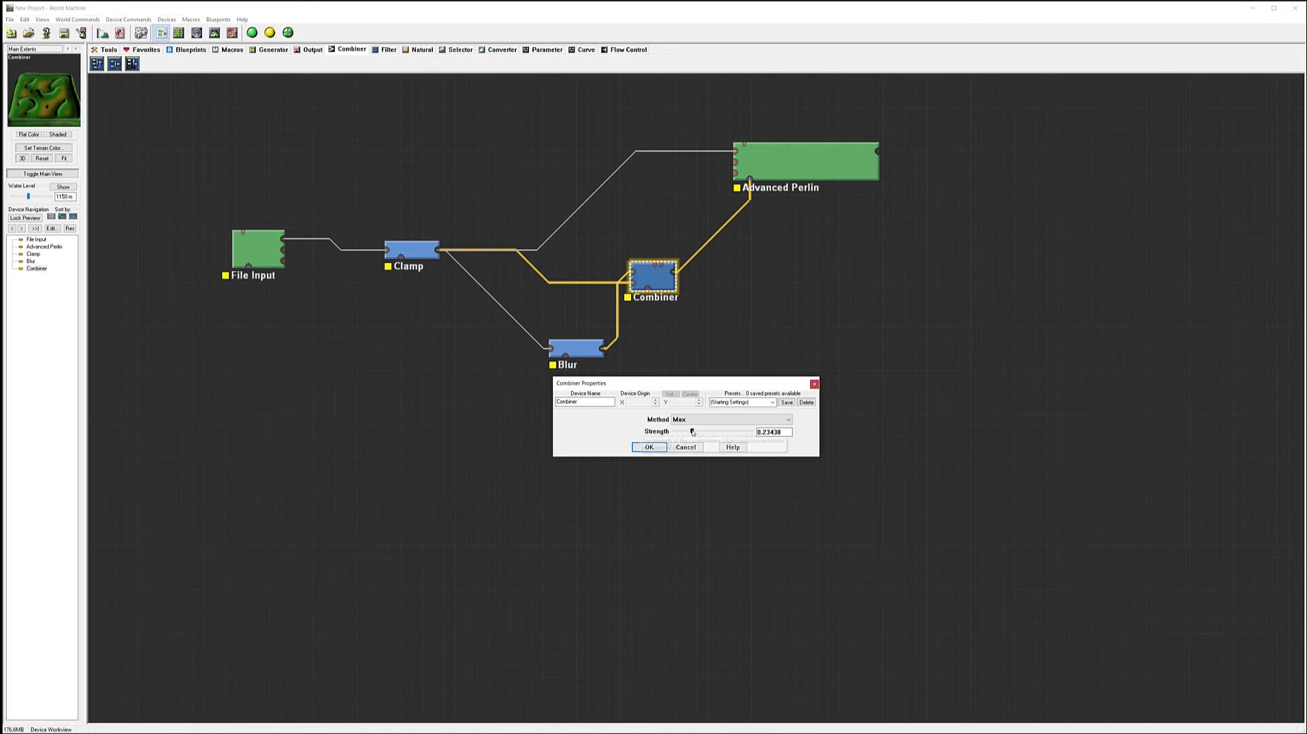
{"action": "left_click_drag", "start_coordinate": [720, 432], "coordinate": [697, 431]}
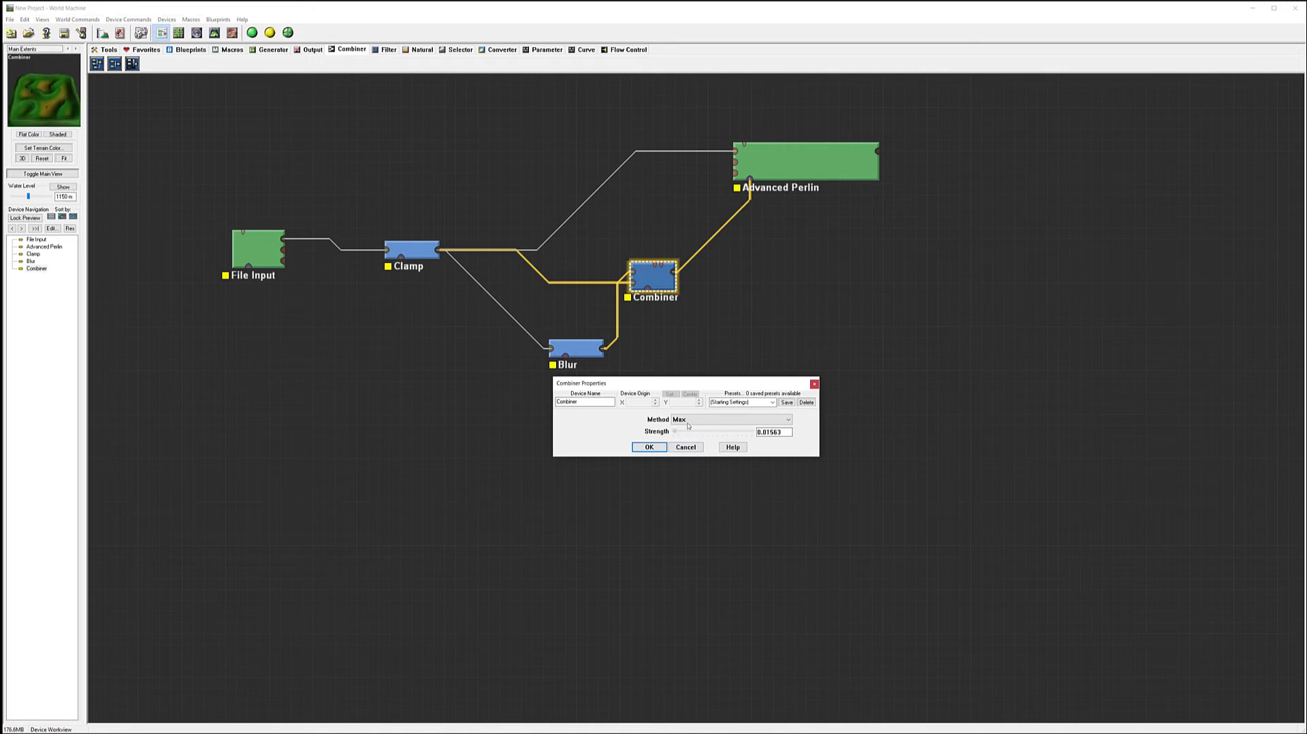
{"action": "left_click_drag", "start_coordinate": [698, 426], "coordinate": [699, 421]}
Settle on the Screen method at strength 0.32813 and confirm the Combiner settings
{"action": "left_click", "coordinate": [698, 421]}
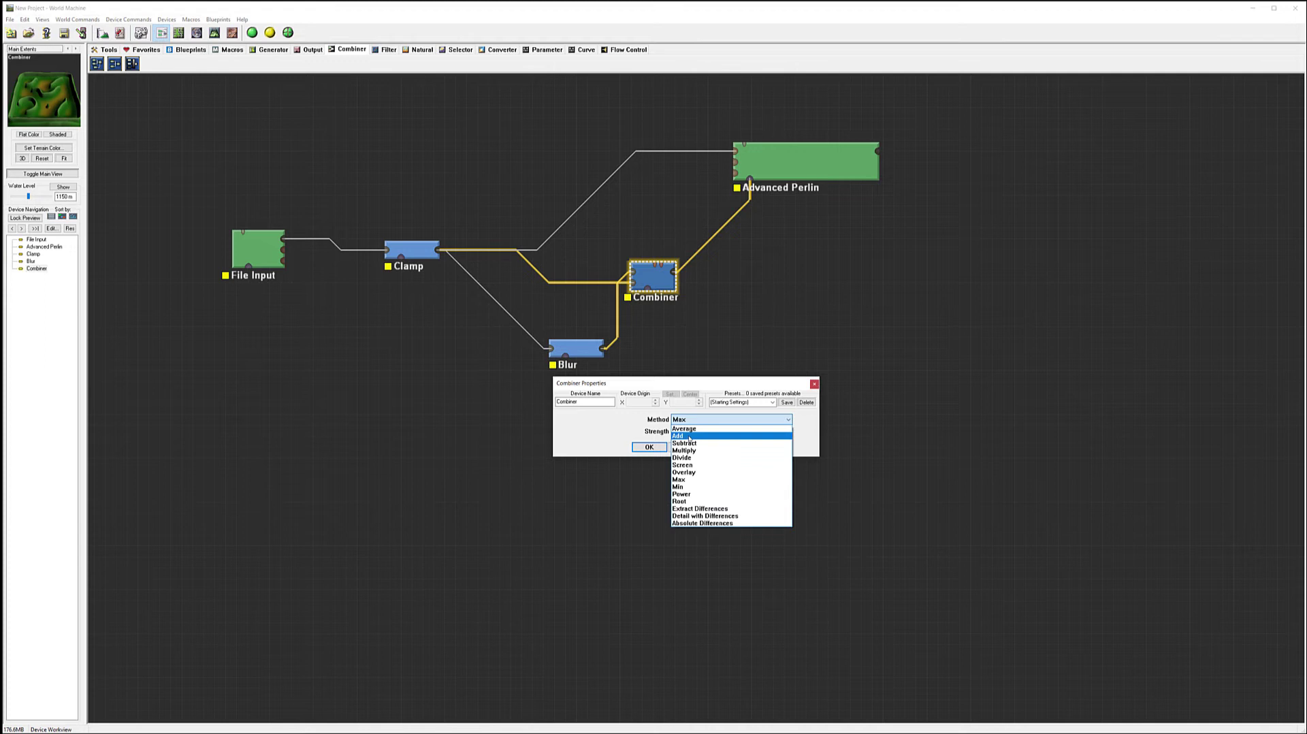
{"action": "left_click", "coordinate": [689, 465]}
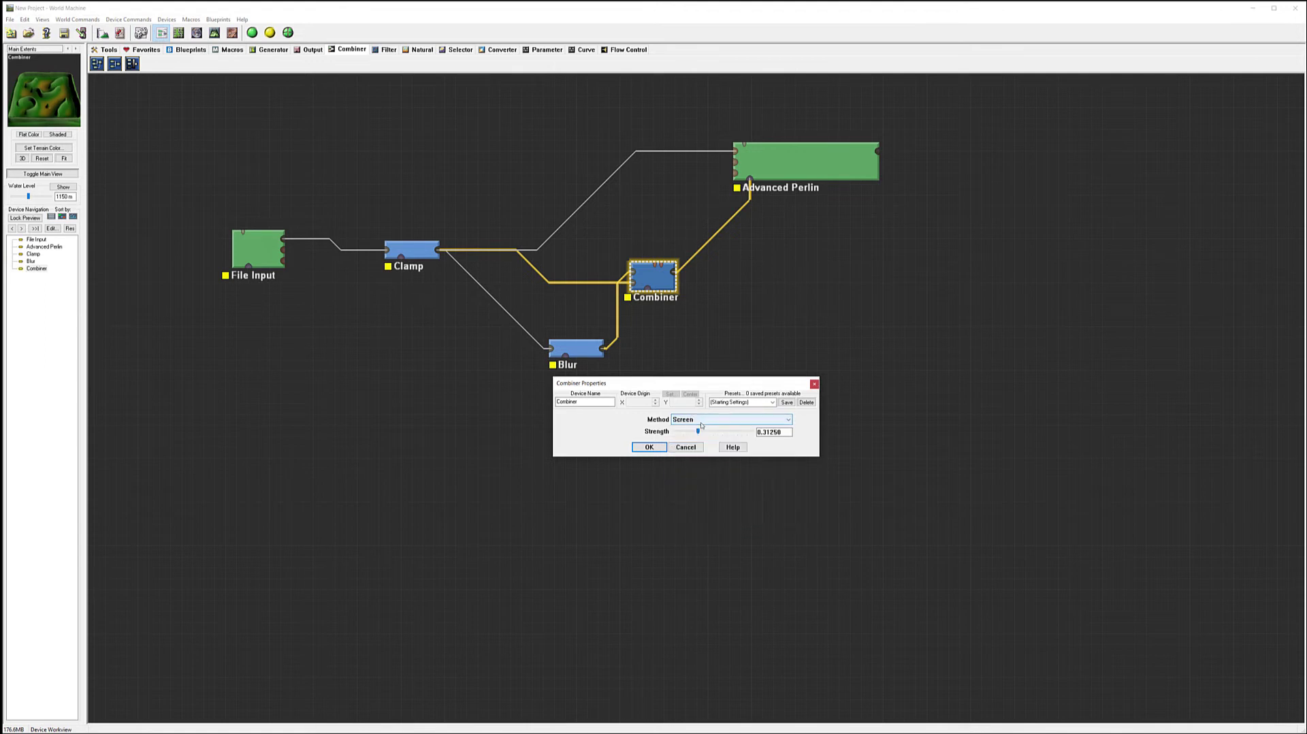
{"action": "mouse_move", "coordinate": [697, 433]}
{"action": "left_mouse_down"}
{"action": "mouse_move", "coordinate": [674, 431]}
{"action": "mouse_move", "coordinate": [695, 431]}
{"action": "left_mouse_up"}
{"action": "left_click_drag", "start_coordinate": [697, 431], "coordinate": [700, 433]}
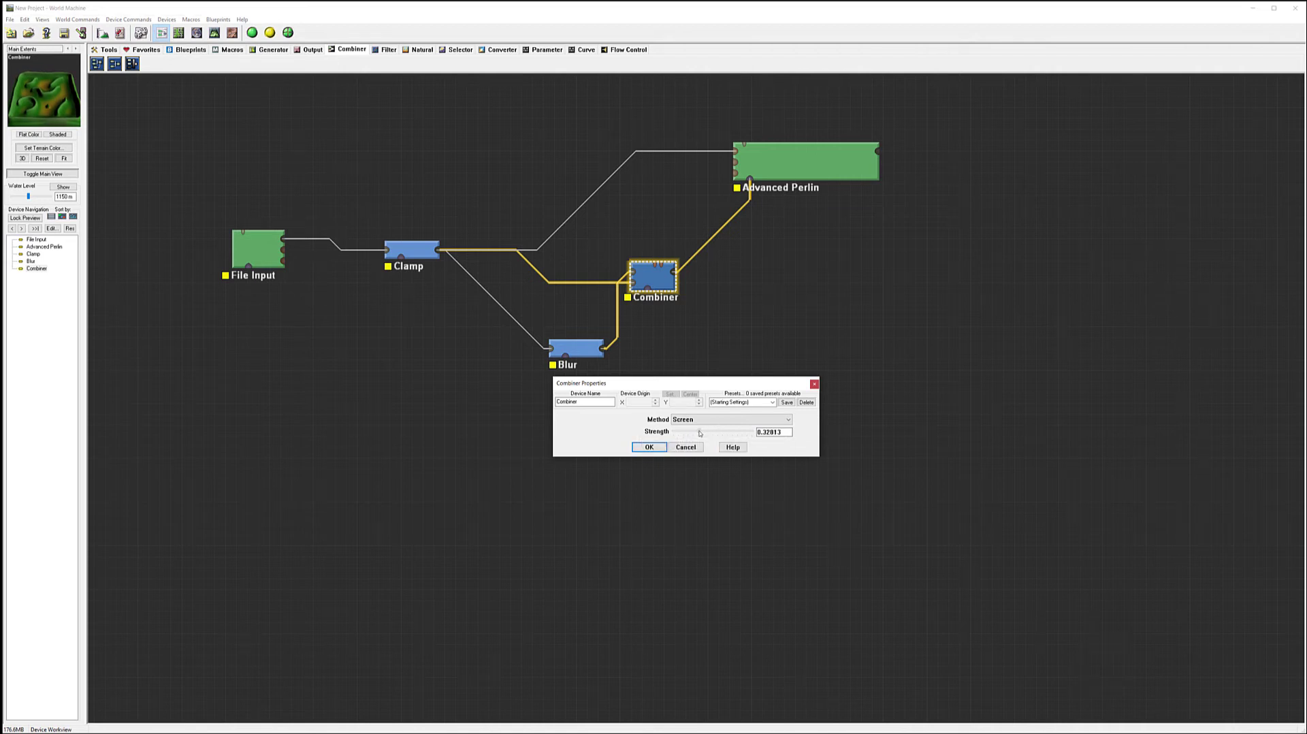
{"action": "left_click", "coordinate": [658, 448]}
Compare the Advanced Perlin, Combiner and Clamp previews, nudging the Combiner node down-left
{"action": "left_click", "coordinate": [823, 158]}
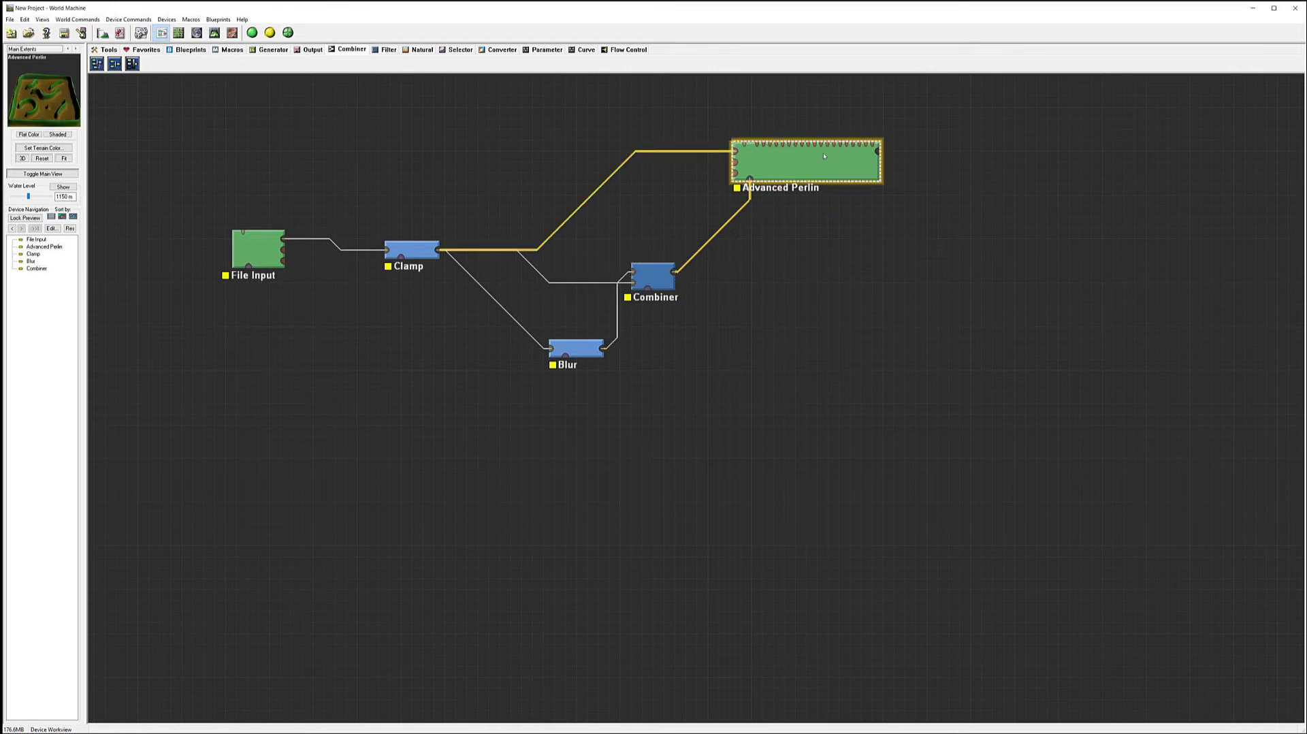
{"action": "left_click", "coordinate": [661, 272]}
{"action": "left_click", "coordinate": [793, 165]}
{"action": "left_click_drag", "start_coordinate": [654, 275], "coordinate": [642, 286]}
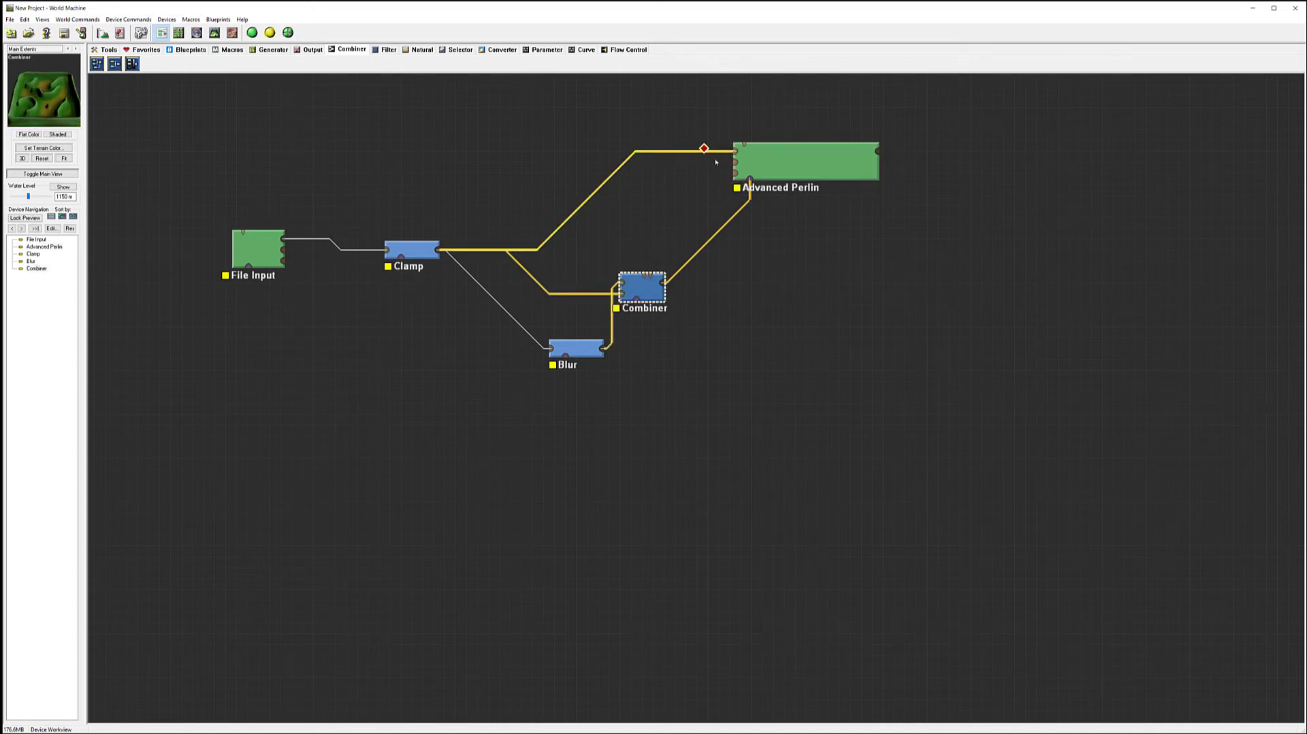
{"action": "left_click", "coordinate": [736, 152]}
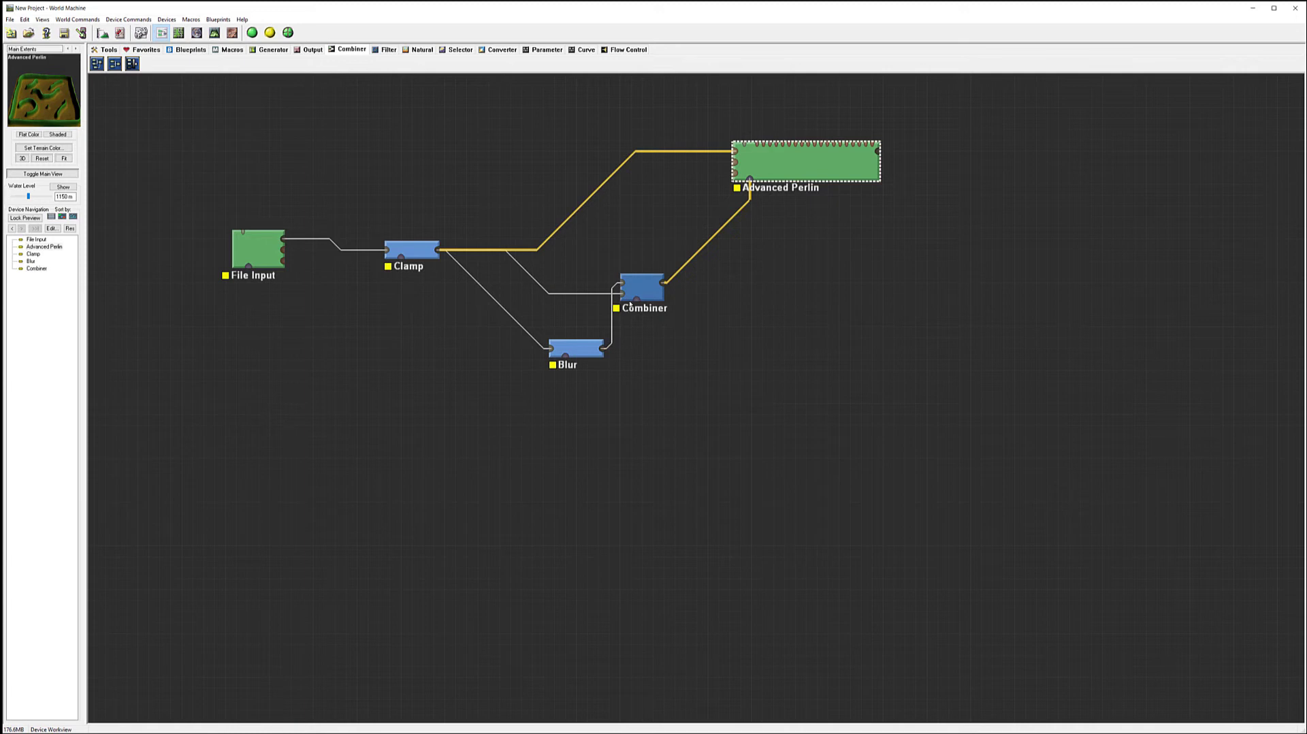
{"action": "left_click", "coordinate": [411, 249]}
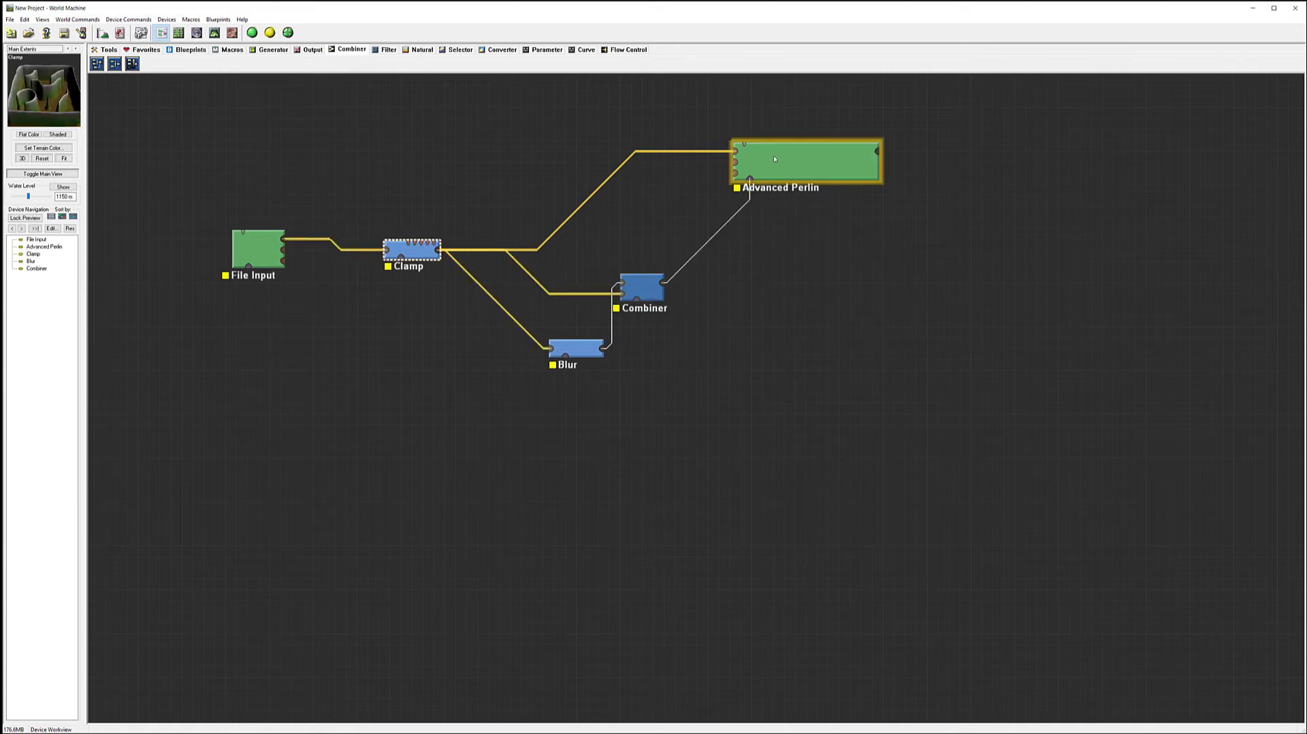
{"action": "left_click", "coordinate": [804, 161]}
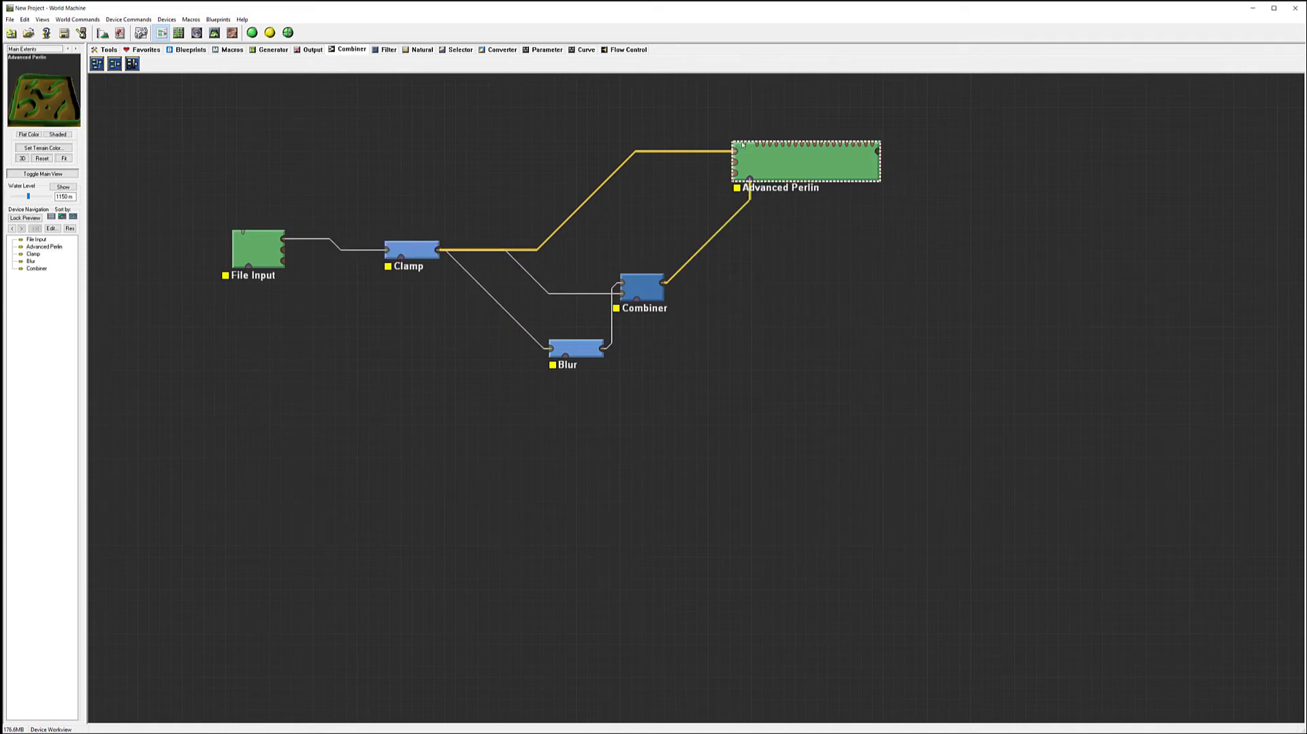
Disconnect Clamp from Advanced Perlin's Shaping Guide and orbit the resulting ridged terrain in 3D
{"action": "left_click", "coordinate": [723, 150]}
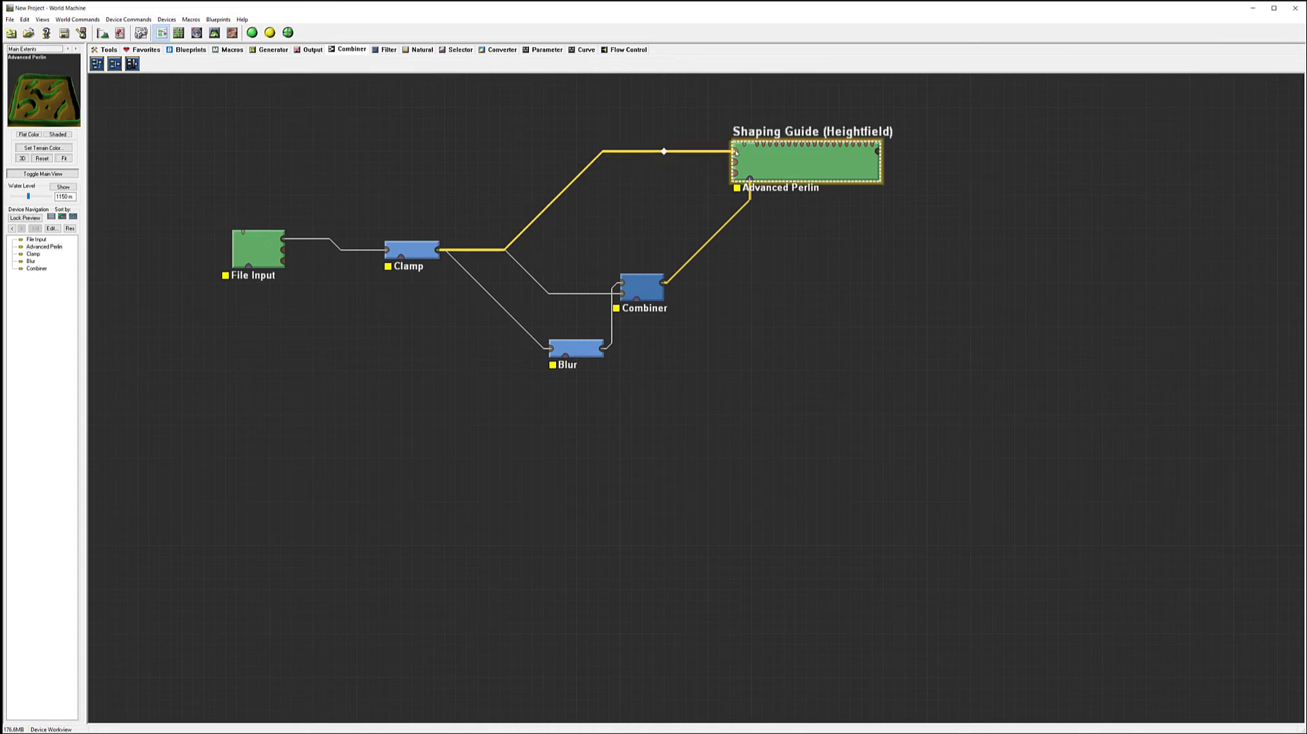
{"action": "left_click_drag", "start_coordinate": [735, 153], "coordinate": [545, 156]}
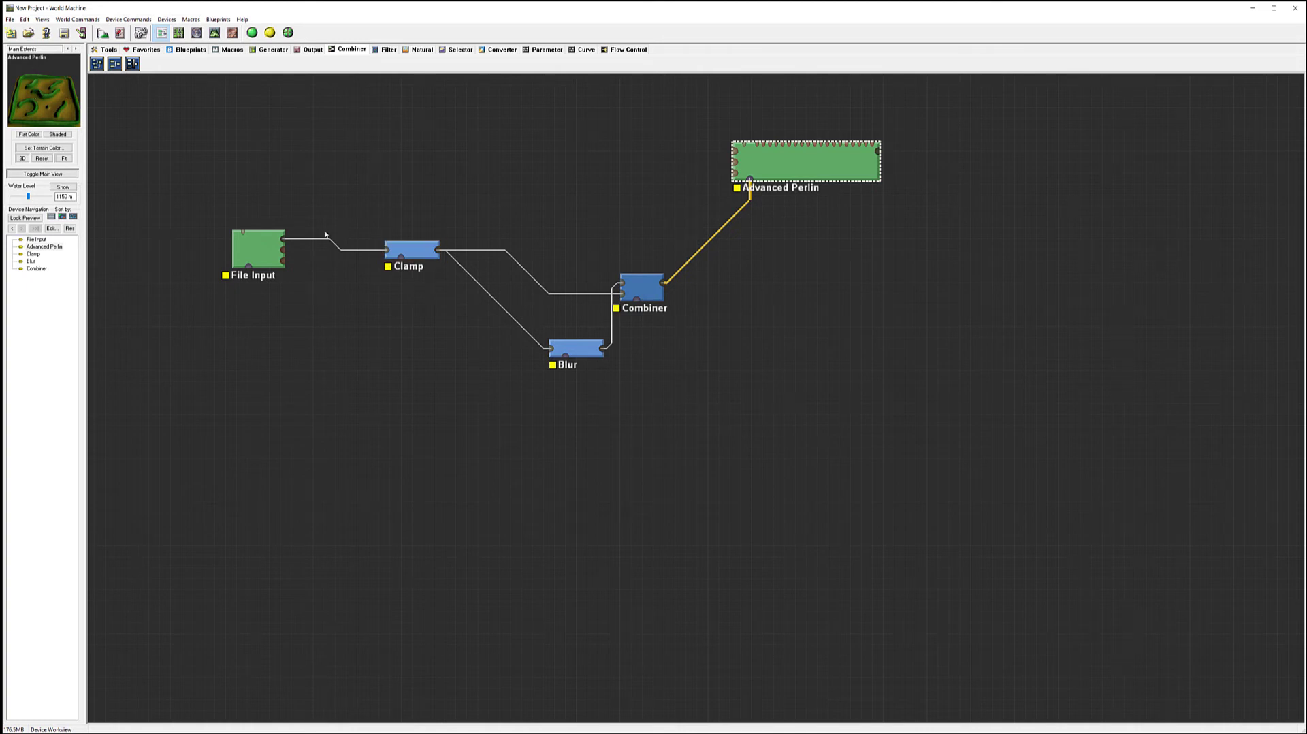
{"action": "left_click_drag", "start_coordinate": [411, 250], "coordinate": [400, 261]}
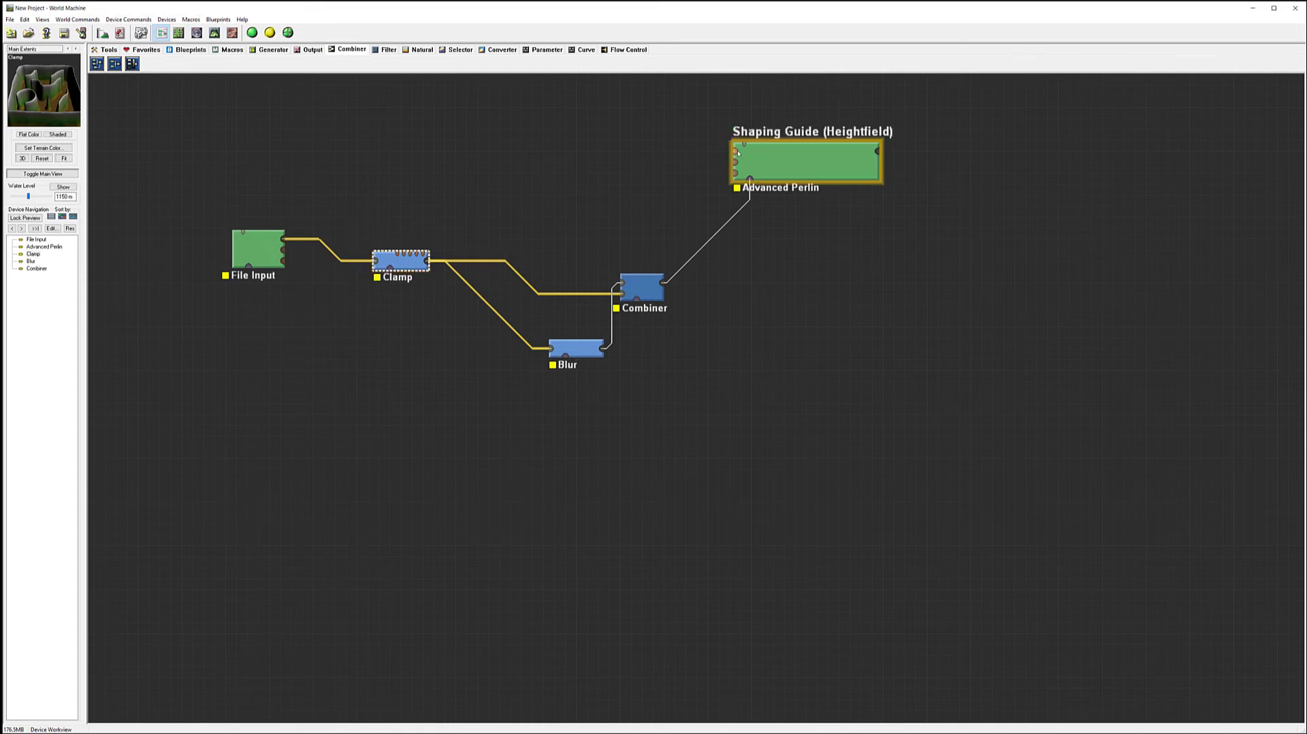
{"action": "left_click", "coordinate": [771, 163]}
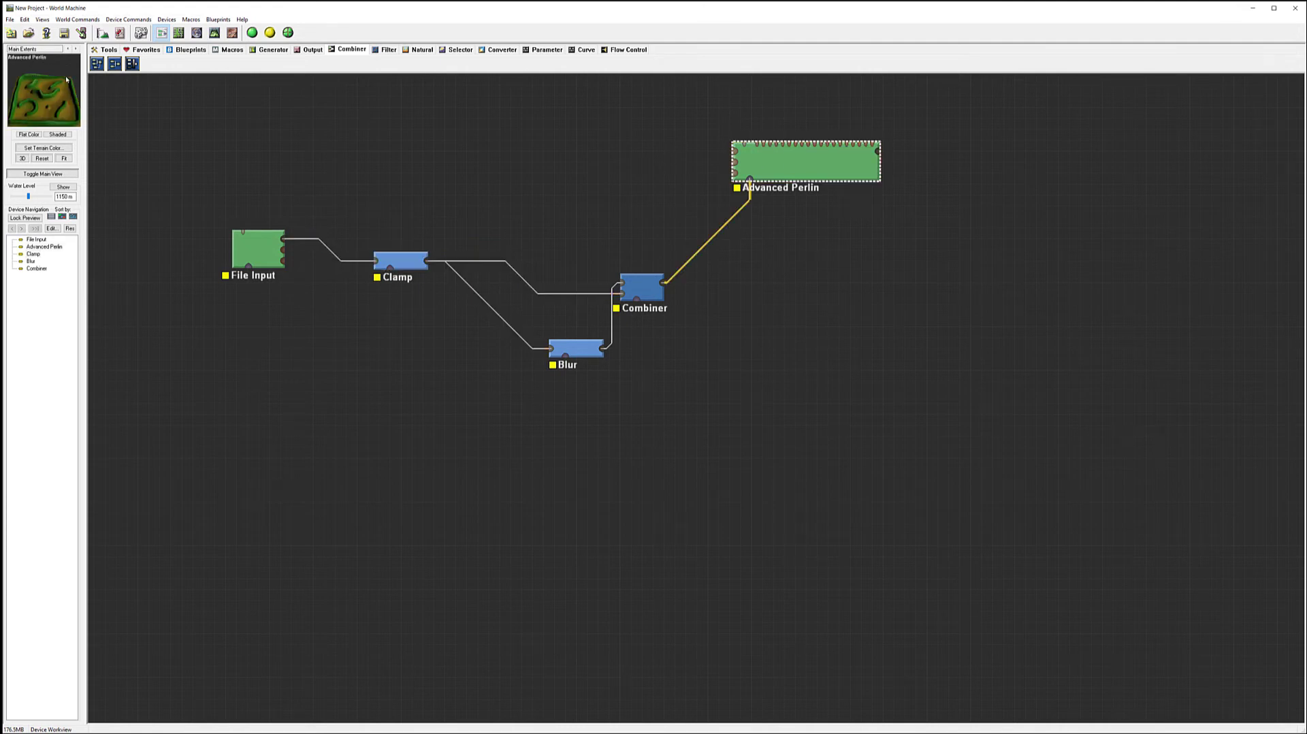
{"action": "left_click", "coordinate": [215, 33]}
{"action": "left_click_drag", "start_coordinate": [932, 376], "coordinate": [723, 406]}
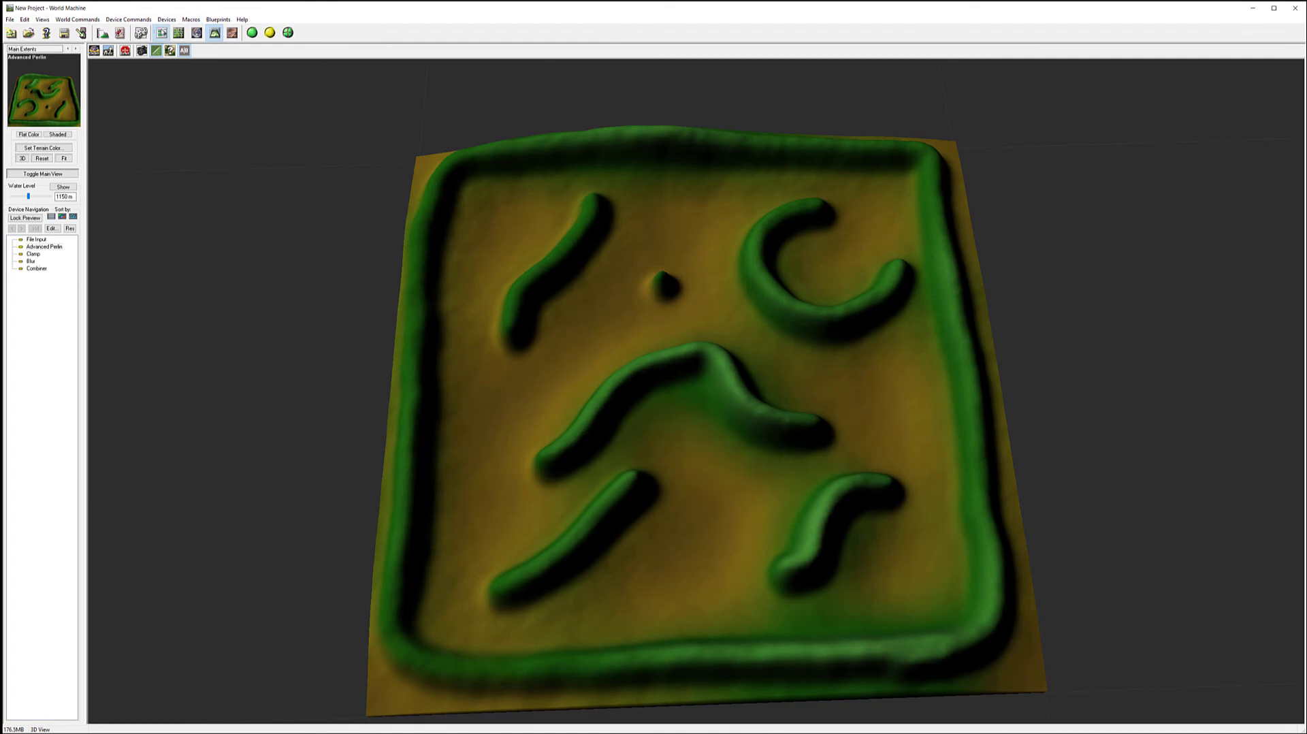
Add a second Clamp fed by File Input and open its height settings to lower the upper limit
{"action": "left_click", "coordinate": [161, 32]}
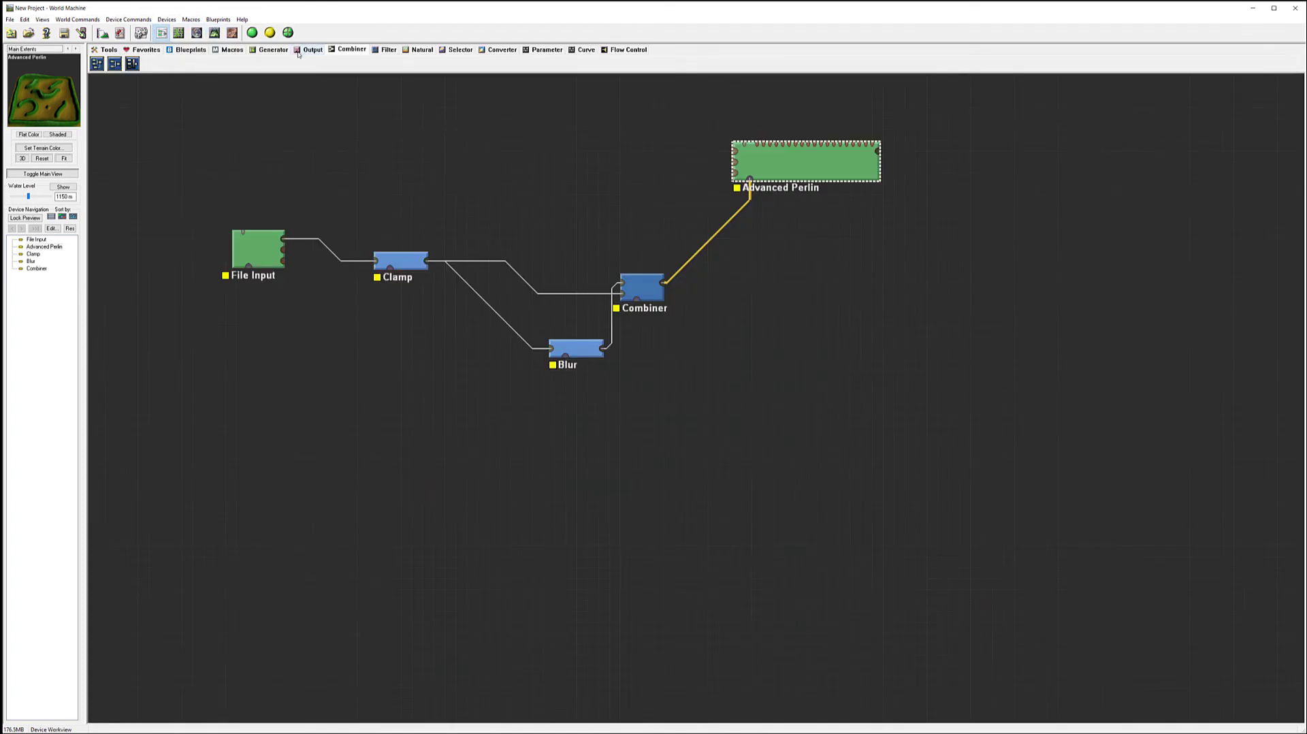
{"action": "left_click", "coordinate": [386, 49]}
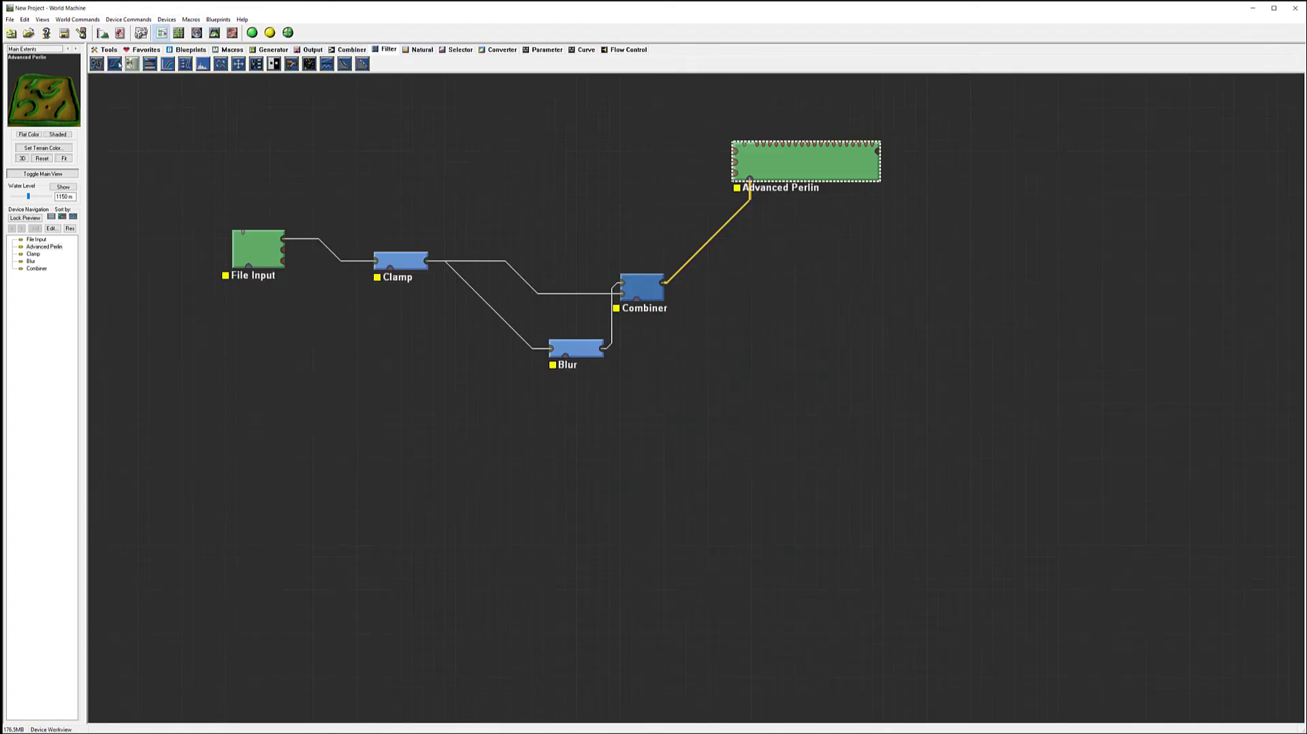
{"action": "left_click", "coordinate": [423, 184]}
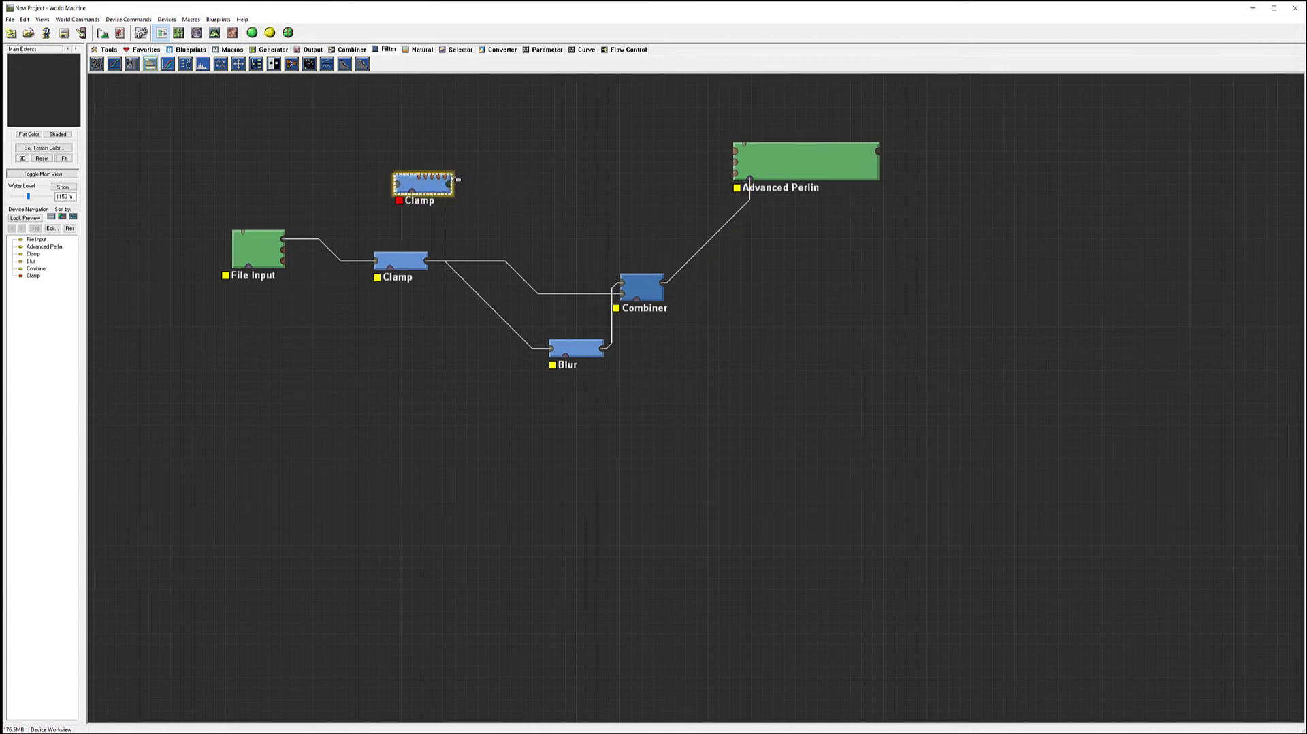
{"action": "left_click_drag", "start_coordinate": [283, 239], "coordinate": [741, 151]}
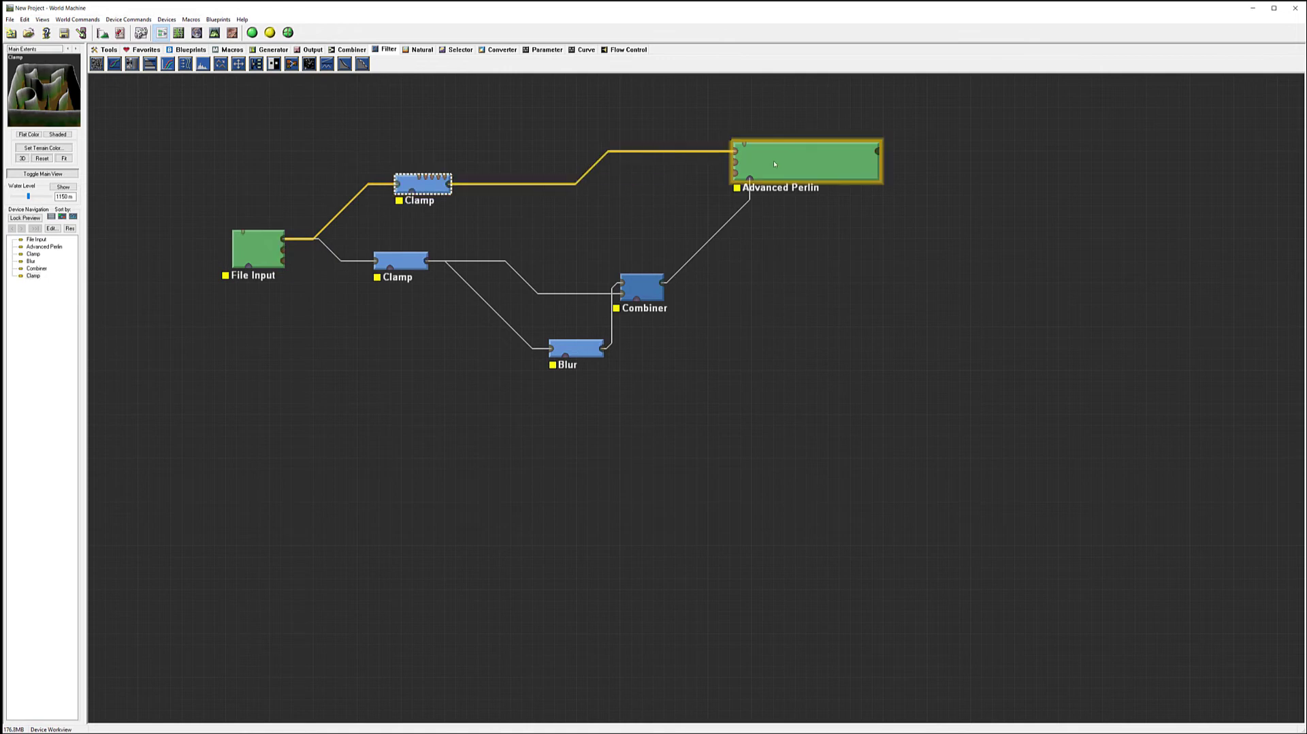
{"action": "key", "text": "Return"}
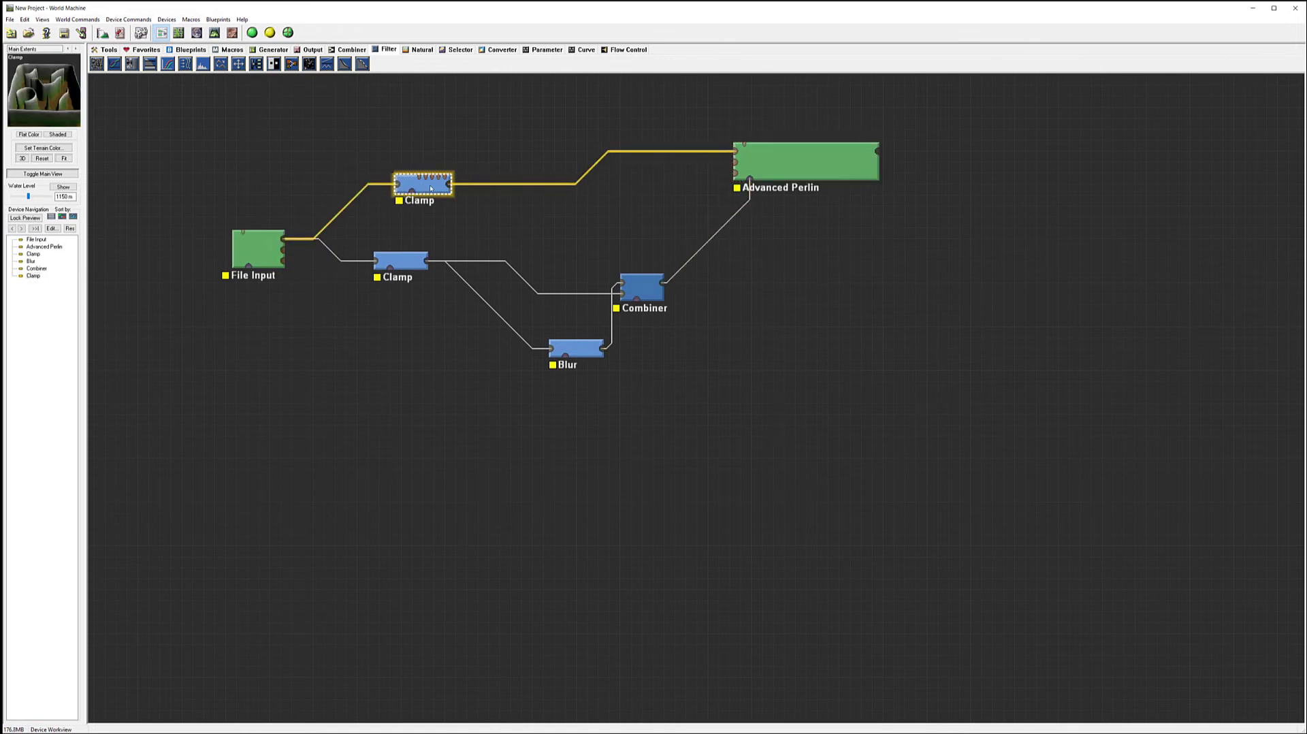
{"action": "left_click_drag", "start_coordinate": [644, 340], "coordinate": [632, 377]}
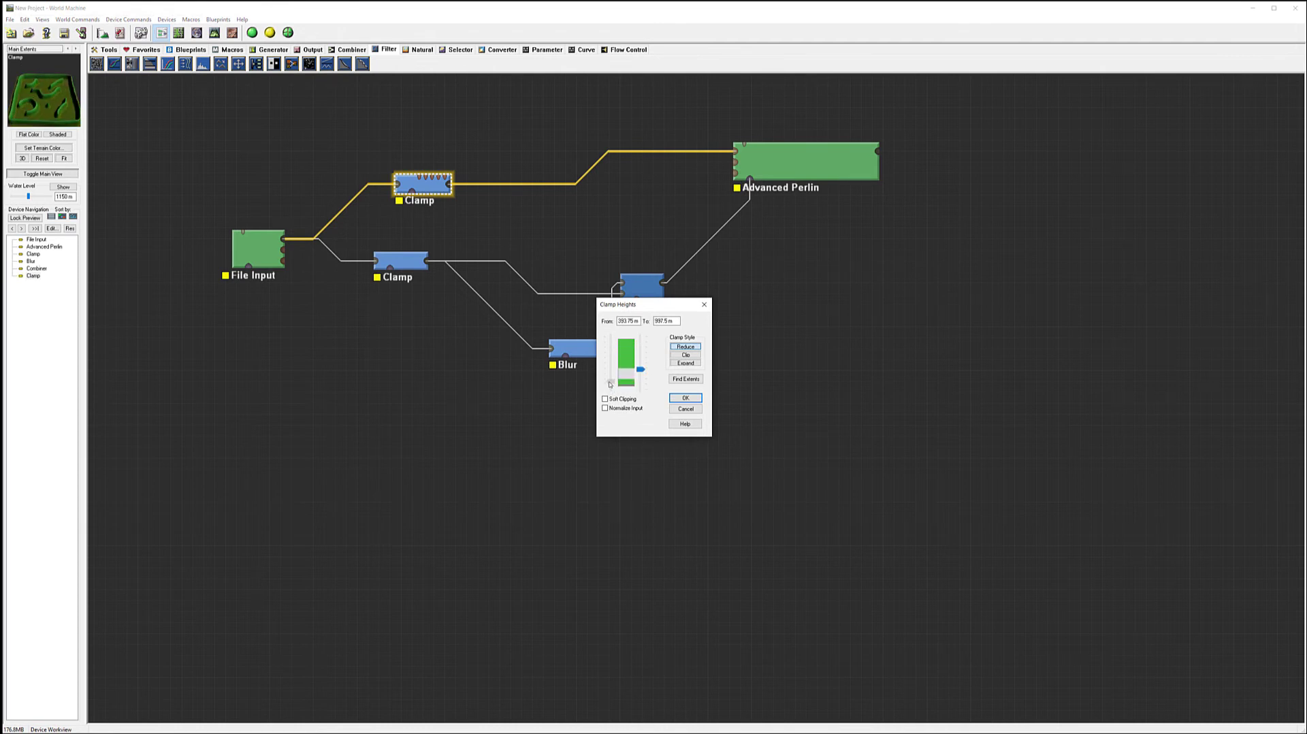
Keep the Reduce clamp style and set the Clamp's heights from 0 m to 1233.75 m
{"action": "left_click_drag", "start_coordinate": [645, 374], "coordinate": [642, 371]}
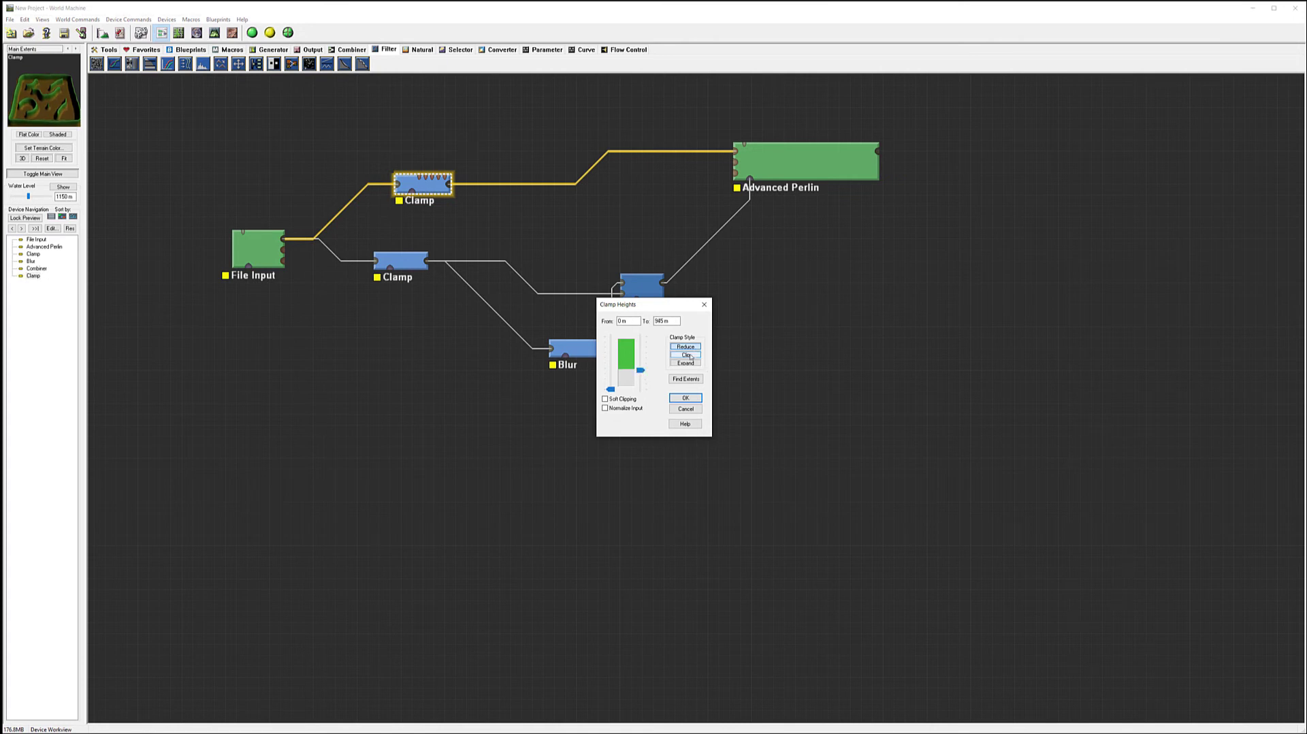
{"action": "left_click", "coordinate": [688, 355]}
{"action": "left_click", "coordinate": [687, 364]}
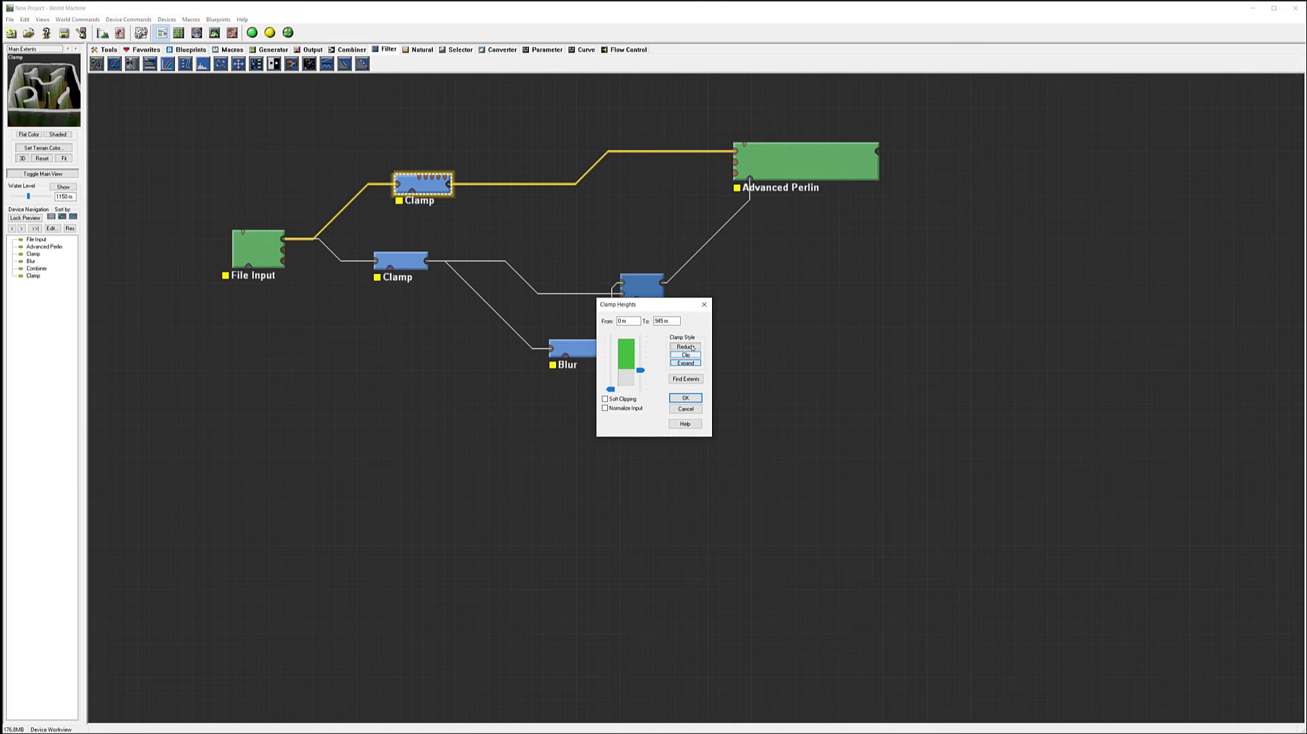
{"action": "left_click", "coordinate": [691, 347]}
{"action": "mouse_move", "coordinate": [638, 372]}
{"action": "left_mouse_down"}
{"action": "mouse_move", "coordinate": [646, 345]}
{"action": "mouse_move", "coordinate": [640, 365]}
{"action": "left_mouse_up"}
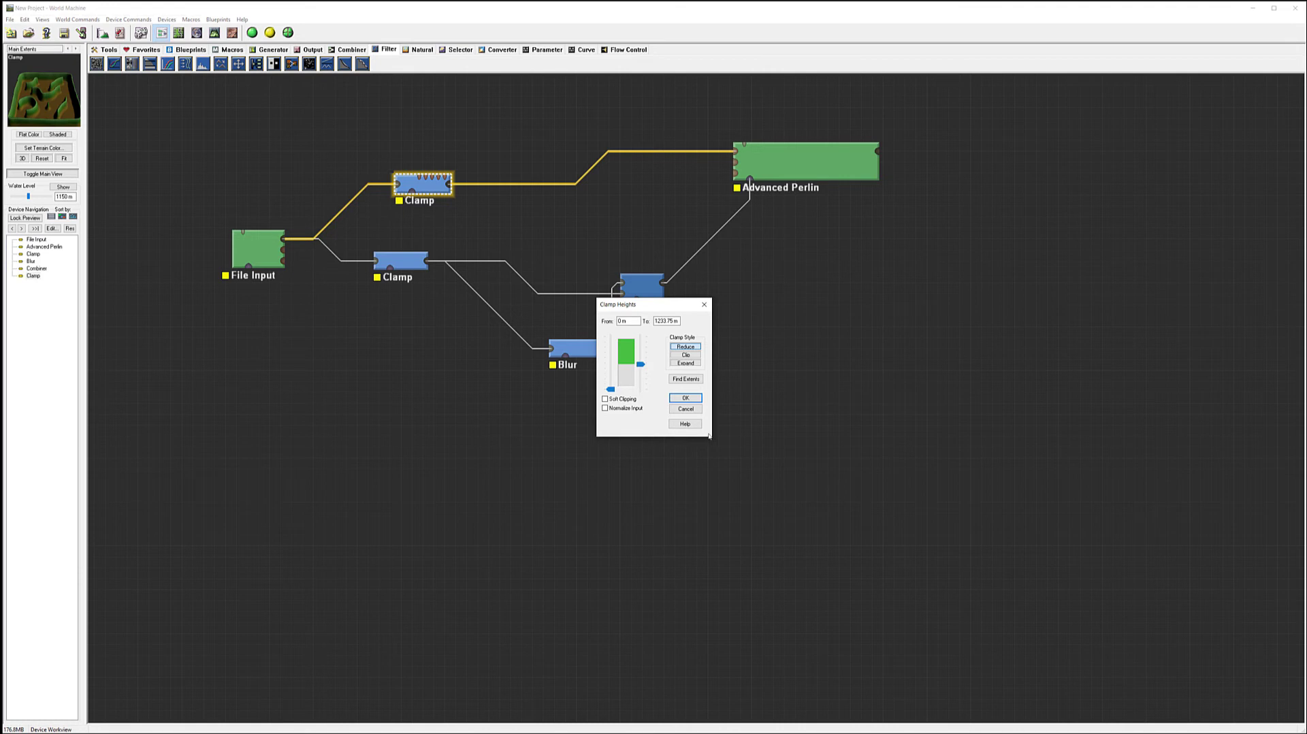
{"action": "left_click", "coordinate": [685, 398]}
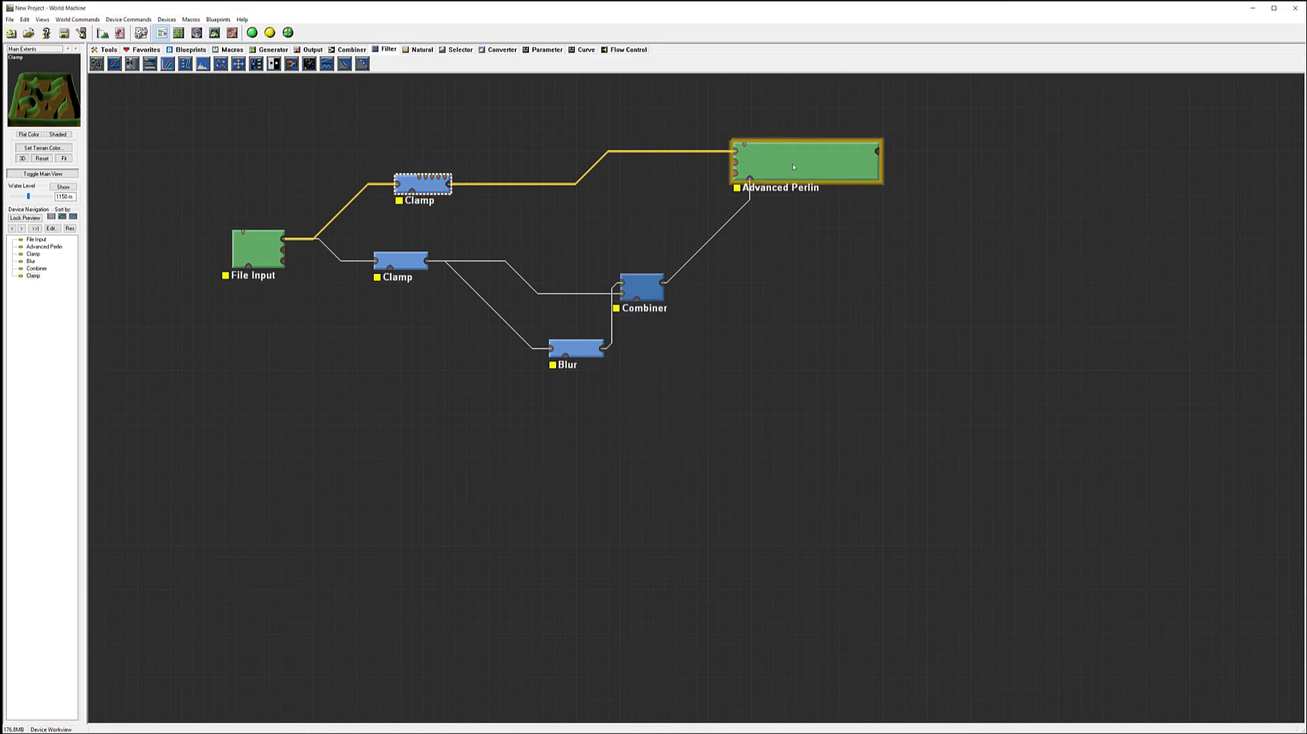
Compare previews of the lower Clamp, upper Clamp and Advanced Perlin outputs
{"action": "left_click", "coordinate": [415, 261]}
{"action": "left_click", "coordinate": [773, 165]}
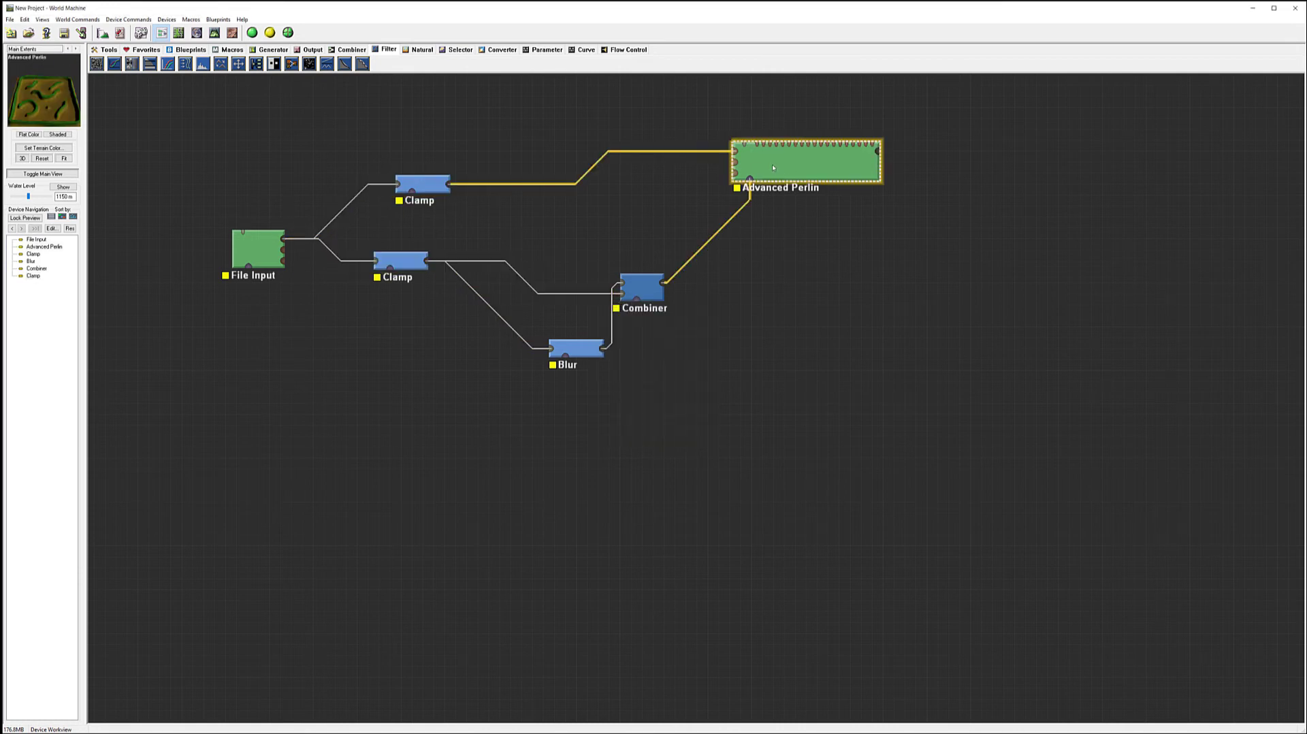
{"action": "left_click", "coordinate": [433, 185]}
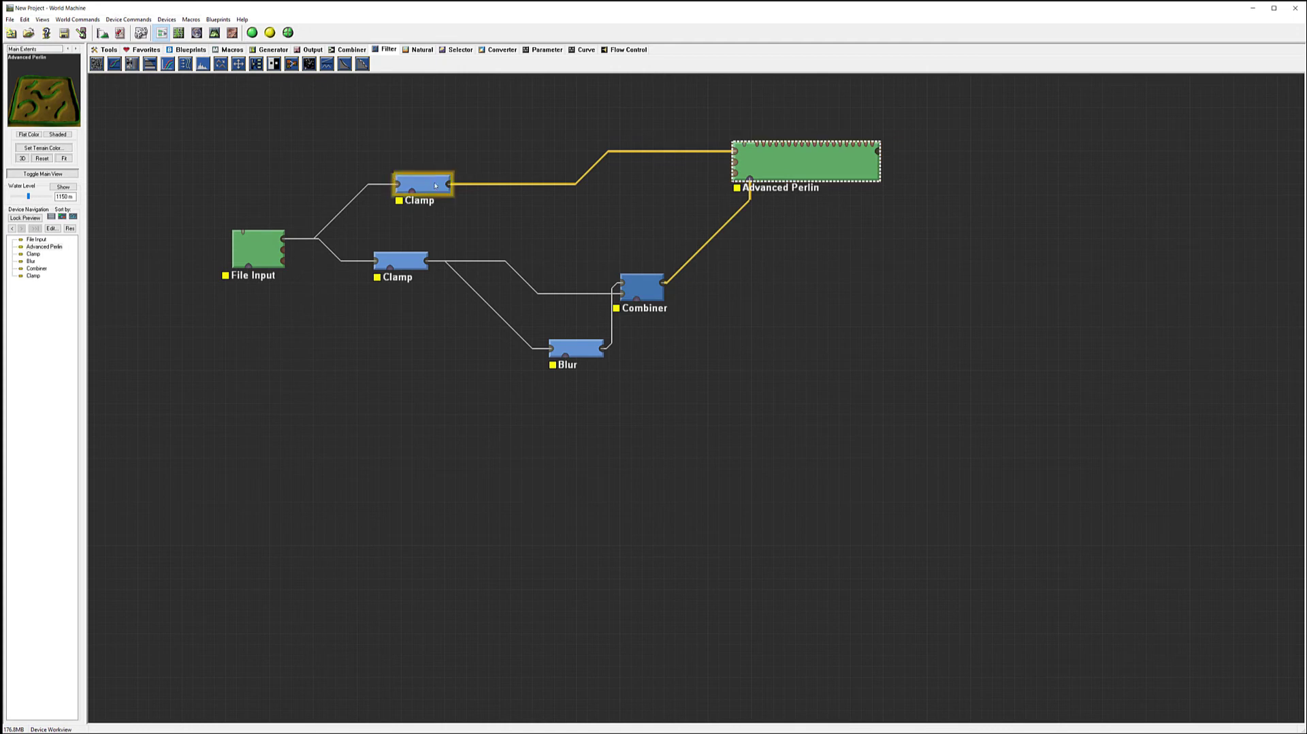
{"action": "left_click", "coordinate": [758, 158]}
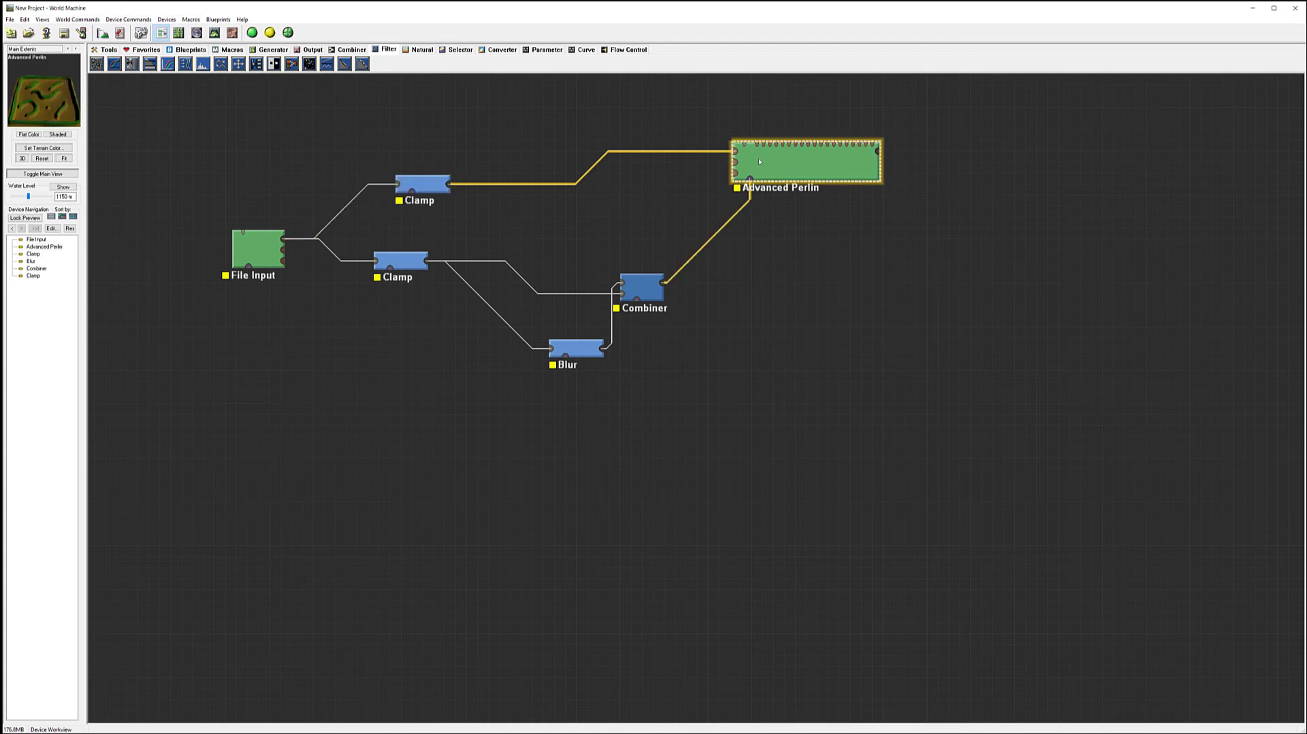
Lock Advanced Perlin's preview, raise the upper Clamp's limit to 1443.75 m, and disconnect it from Advanced Perlin
{"action": "right_click", "coordinate": [826, 160]}
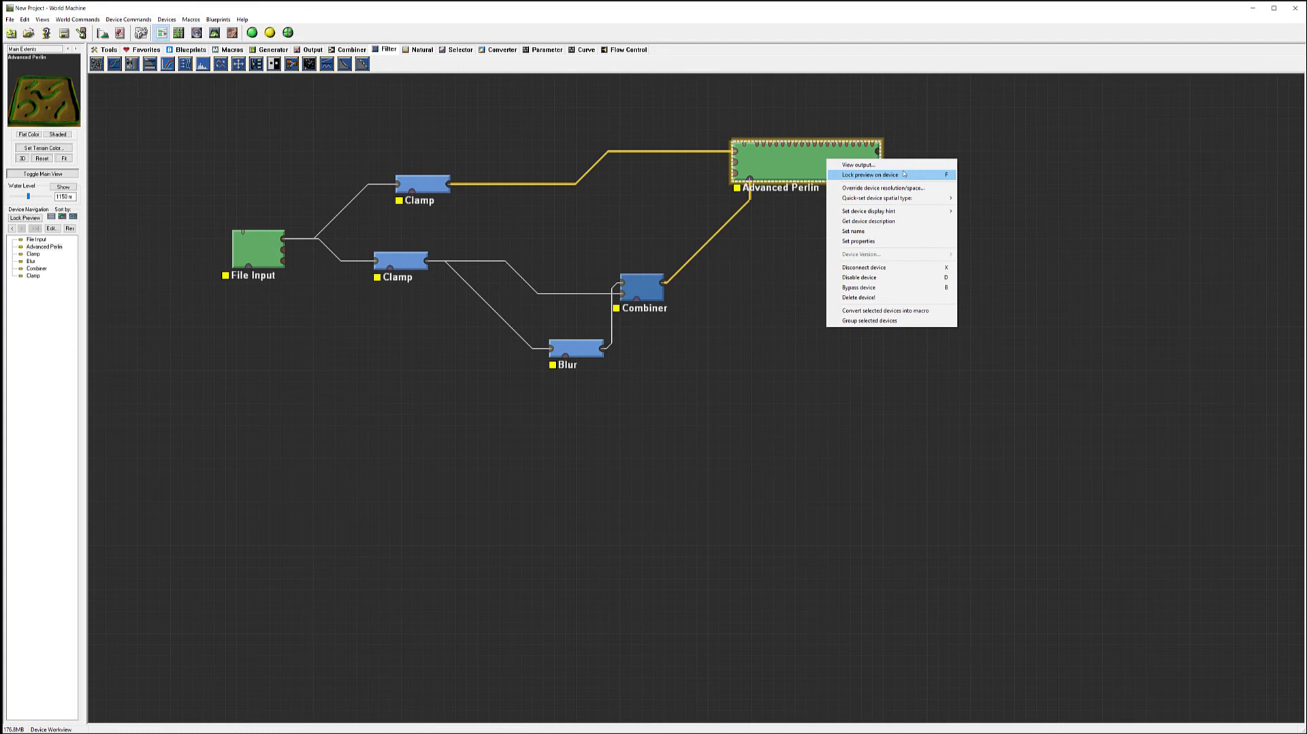
{"action": "left_click", "coordinate": [870, 174]}
{"action": "double_click", "coordinate": [422, 183]}
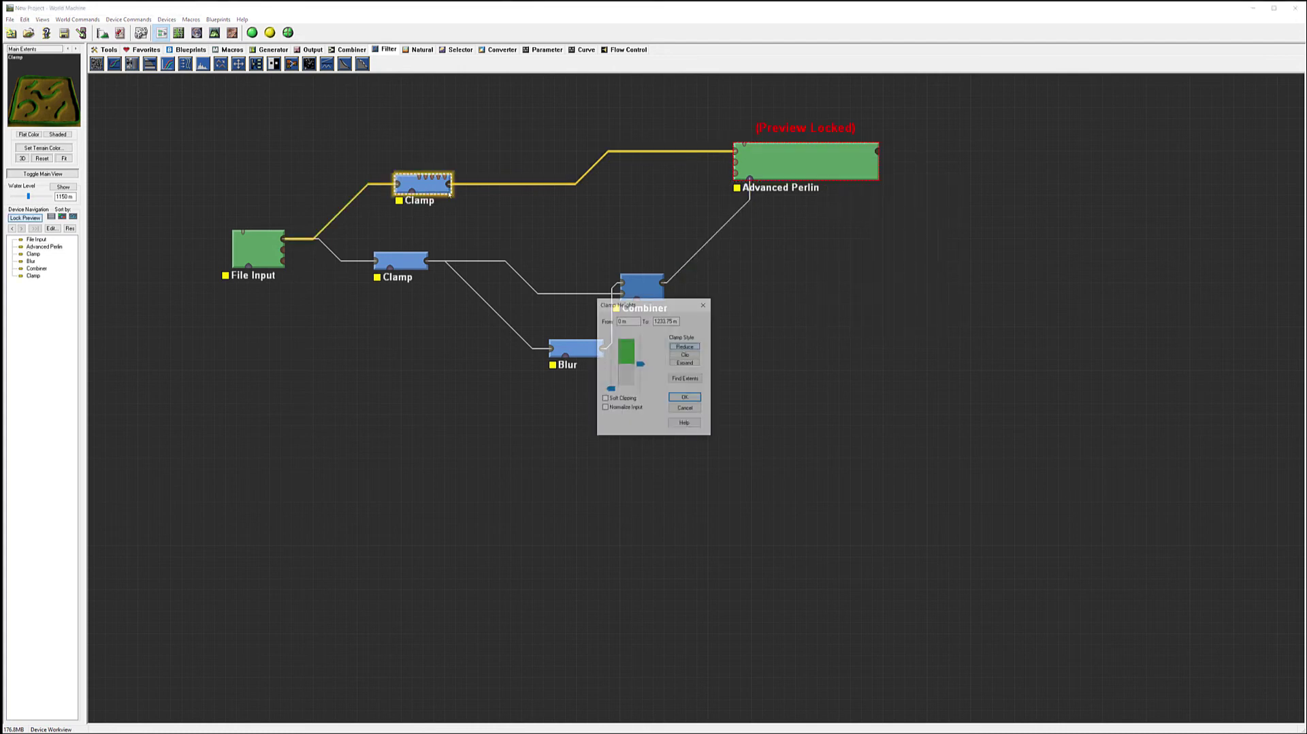
{"action": "mouse_move", "coordinate": [642, 368]}
{"action": "left_mouse_down"}
{"action": "mouse_move", "coordinate": [645, 338]}
{"action": "mouse_move", "coordinate": [647, 371]}
{"action": "mouse_move", "coordinate": [649, 358]}
{"action": "left_mouse_up"}
{"action": "left_click", "coordinate": [685, 398]}
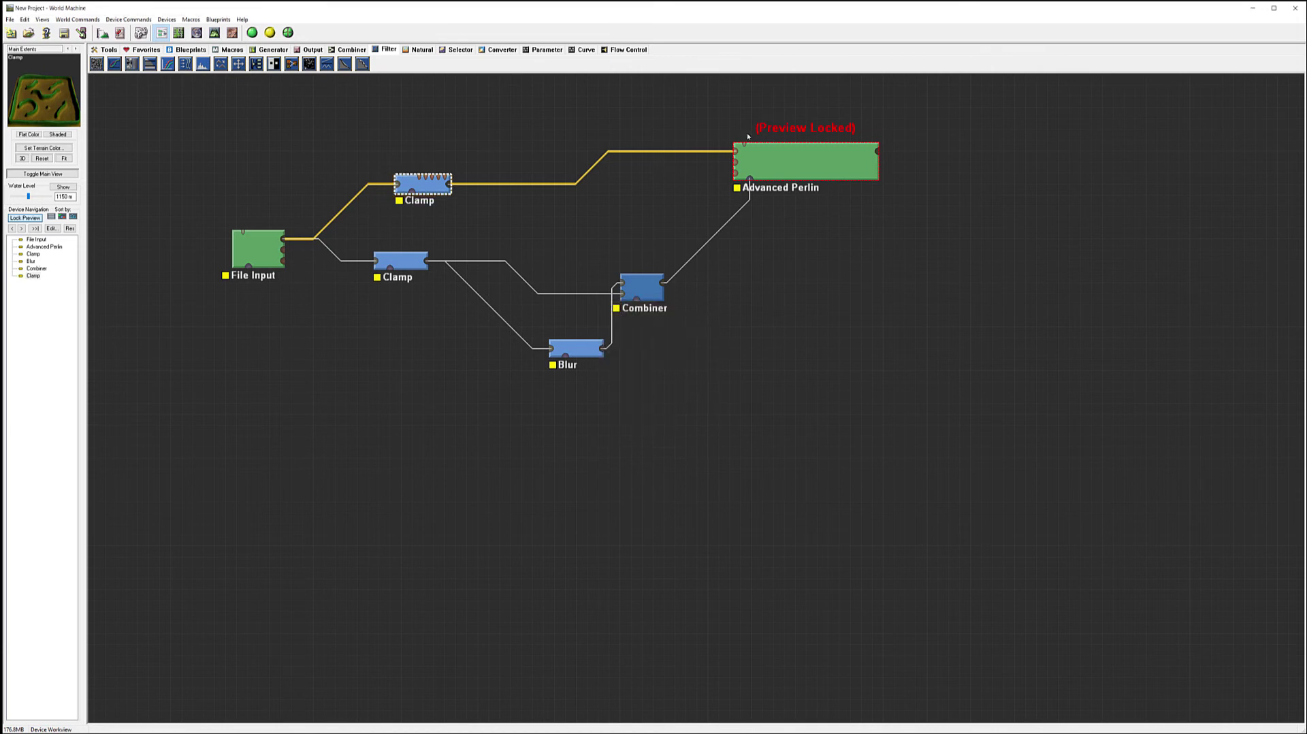
{"action": "left_click_drag", "start_coordinate": [731, 155], "coordinate": [698, 150]}
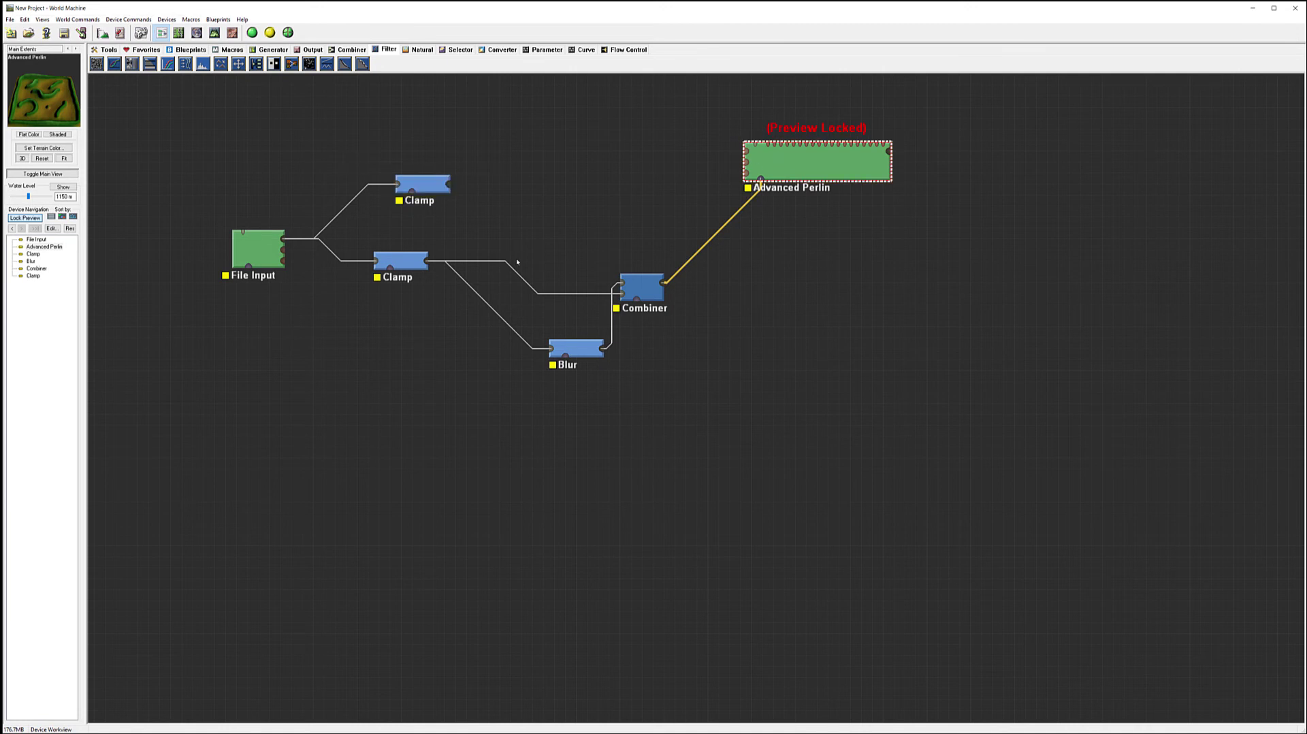
Insert a Blur with 1.29 km radius between the upper Clamp and Advanced Perlin
{"action": "left_click", "coordinate": [132, 63]}
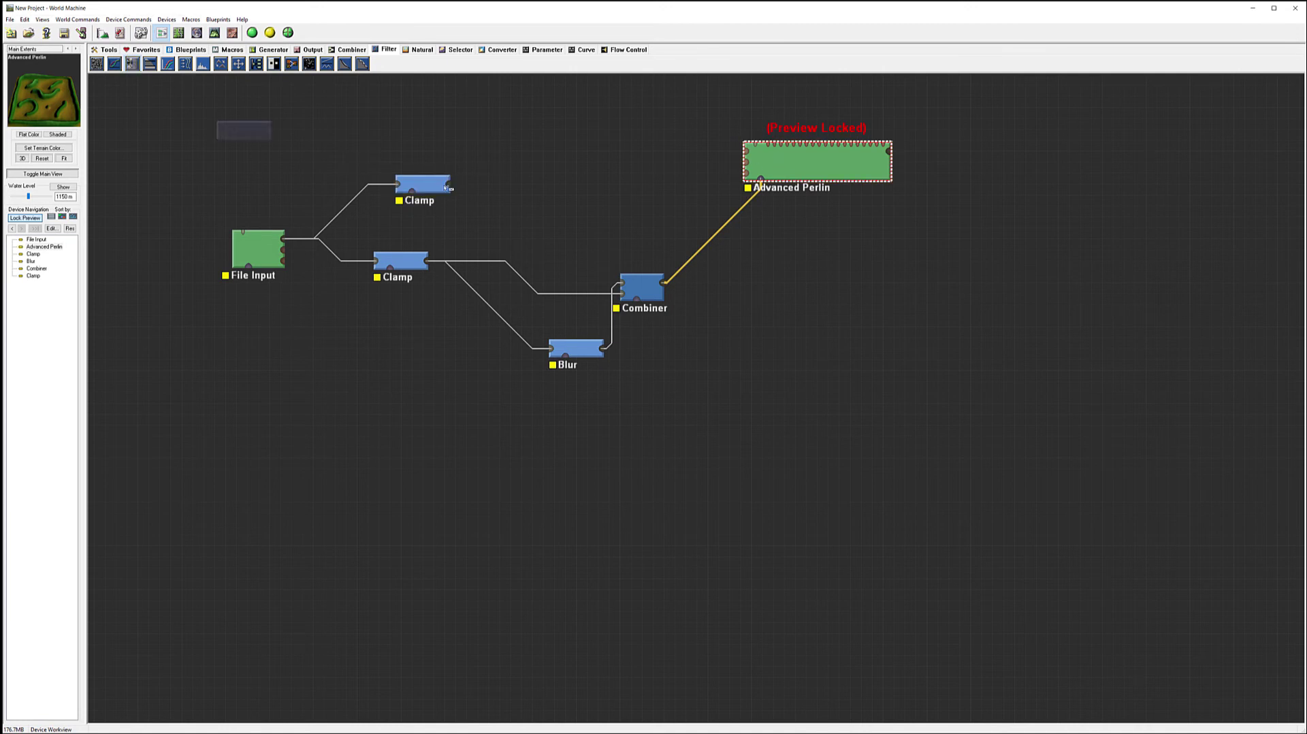
{"action": "left_click", "coordinate": [542, 174]}
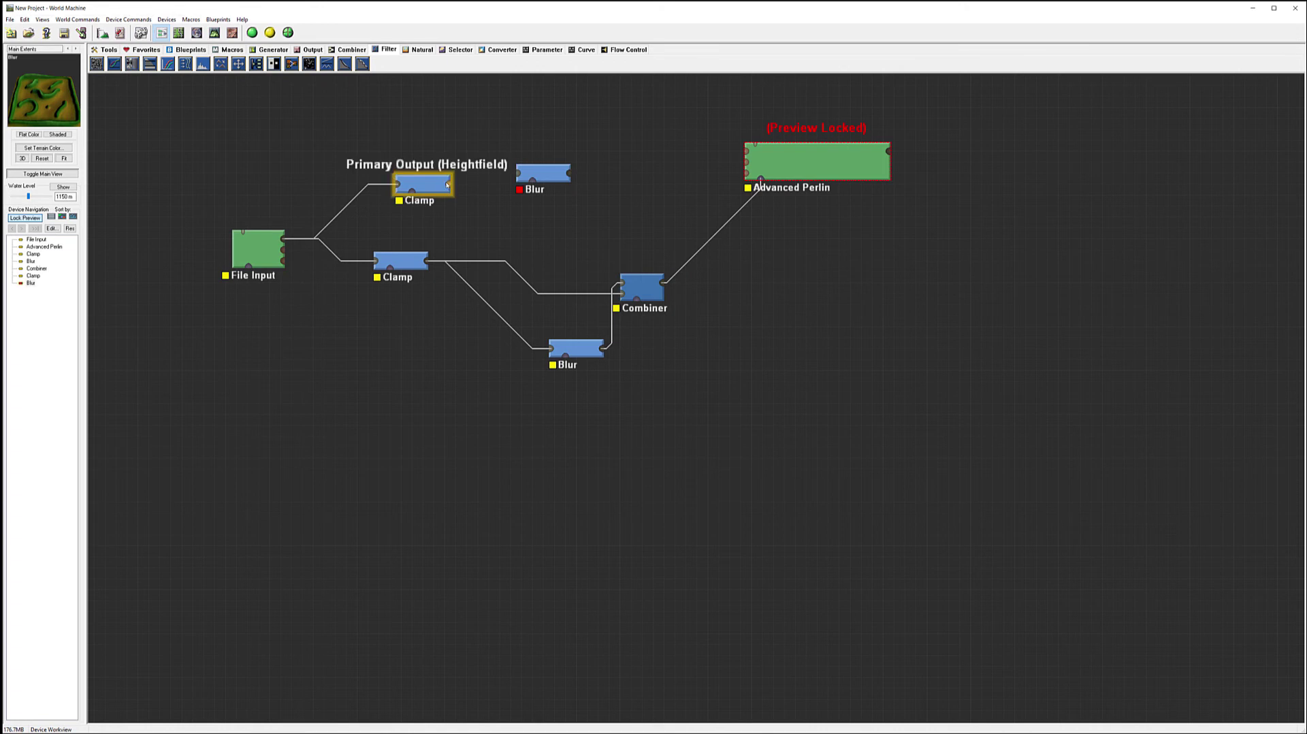
{"action": "left_click_drag", "start_coordinate": [449, 184], "coordinate": [748, 152]}
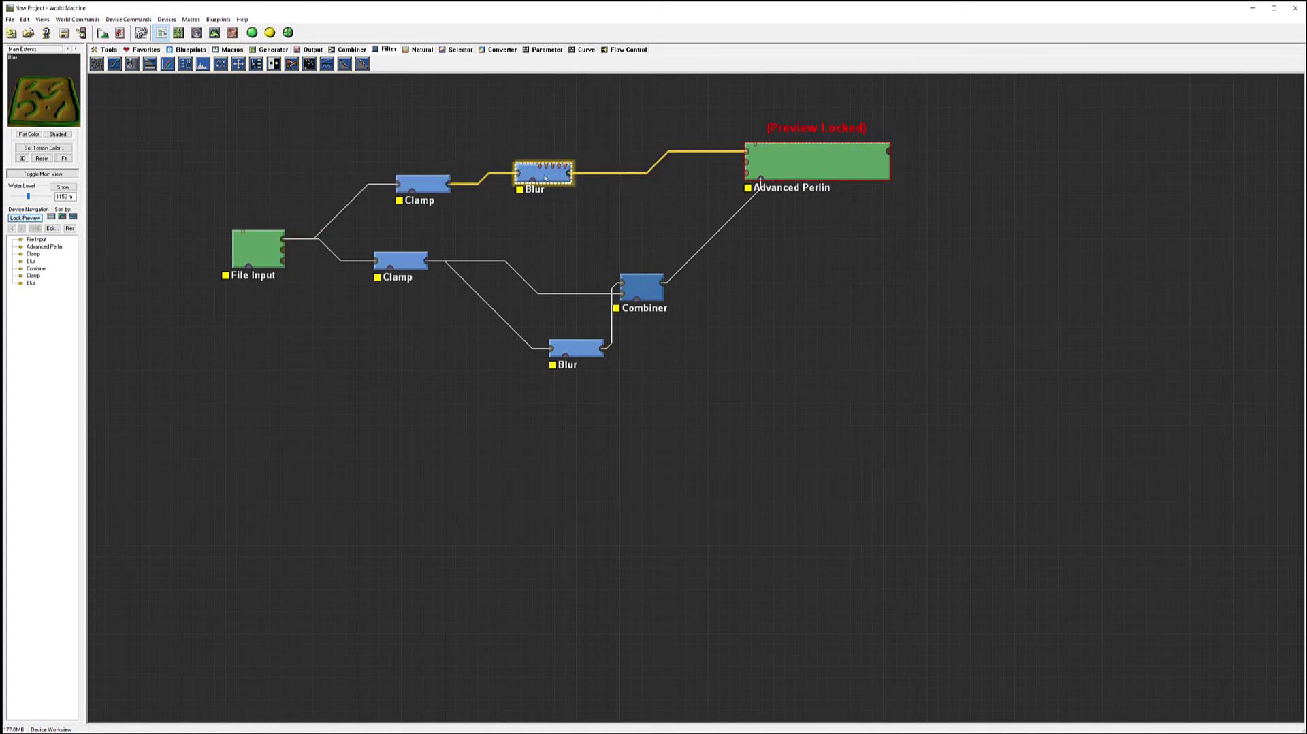
{"action": "double_click", "coordinate": [552, 178]}
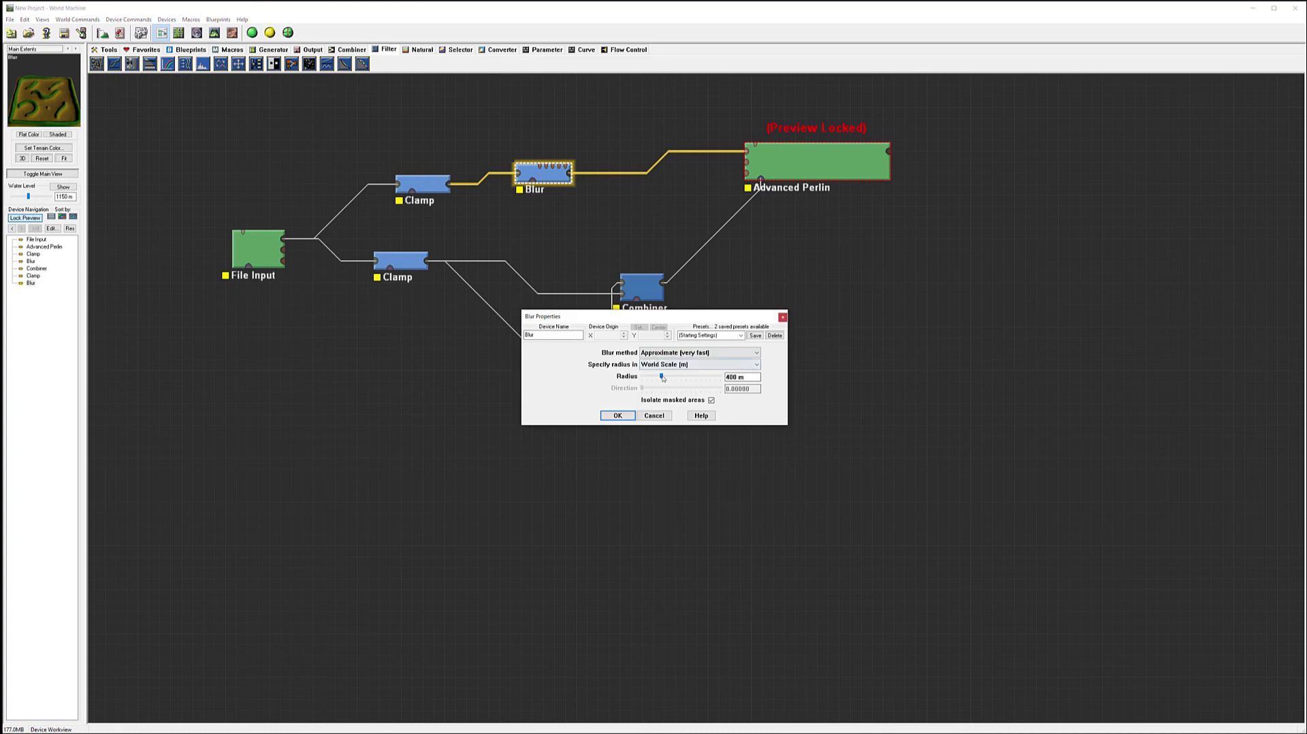
{"action": "left_click_drag", "start_coordinate": [670, 379], "coordinate": [700, 379]}
{"action": "left_click", "coordinate": [621, 415]}
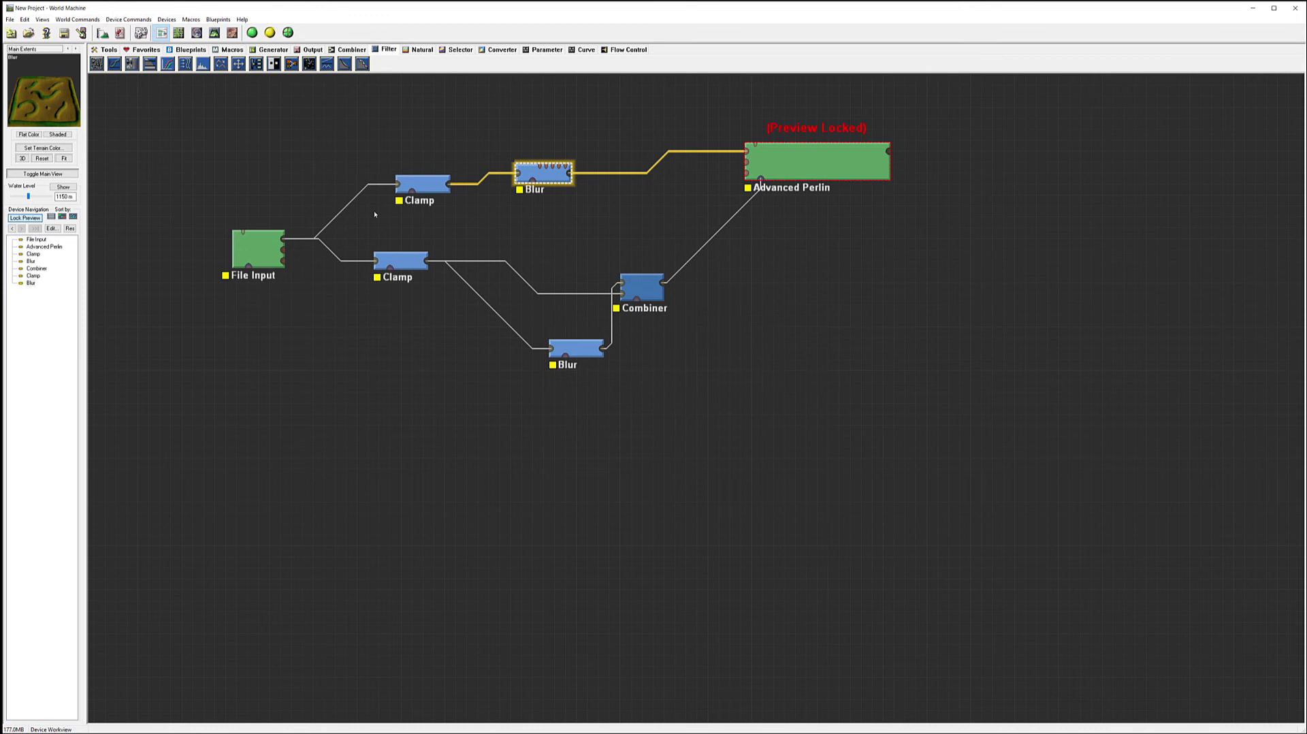
Review the upper Clamp's height settings, then preview the Blur and Advanced Perlin output
{"action": "left_click", "coordinate": [427, 185]}
{"action": "double_click", "coordinate": [428, 186]}
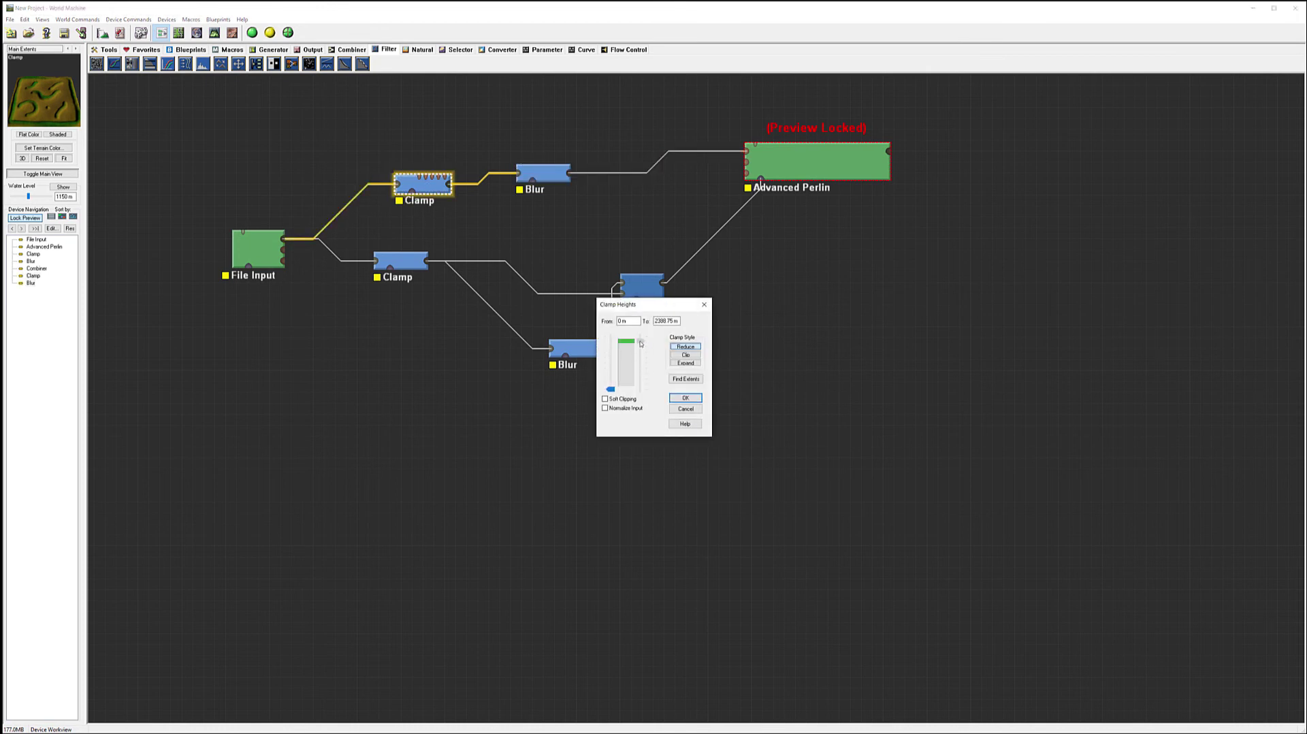
{"action": "left_click", "coordinate": [693, 399]}
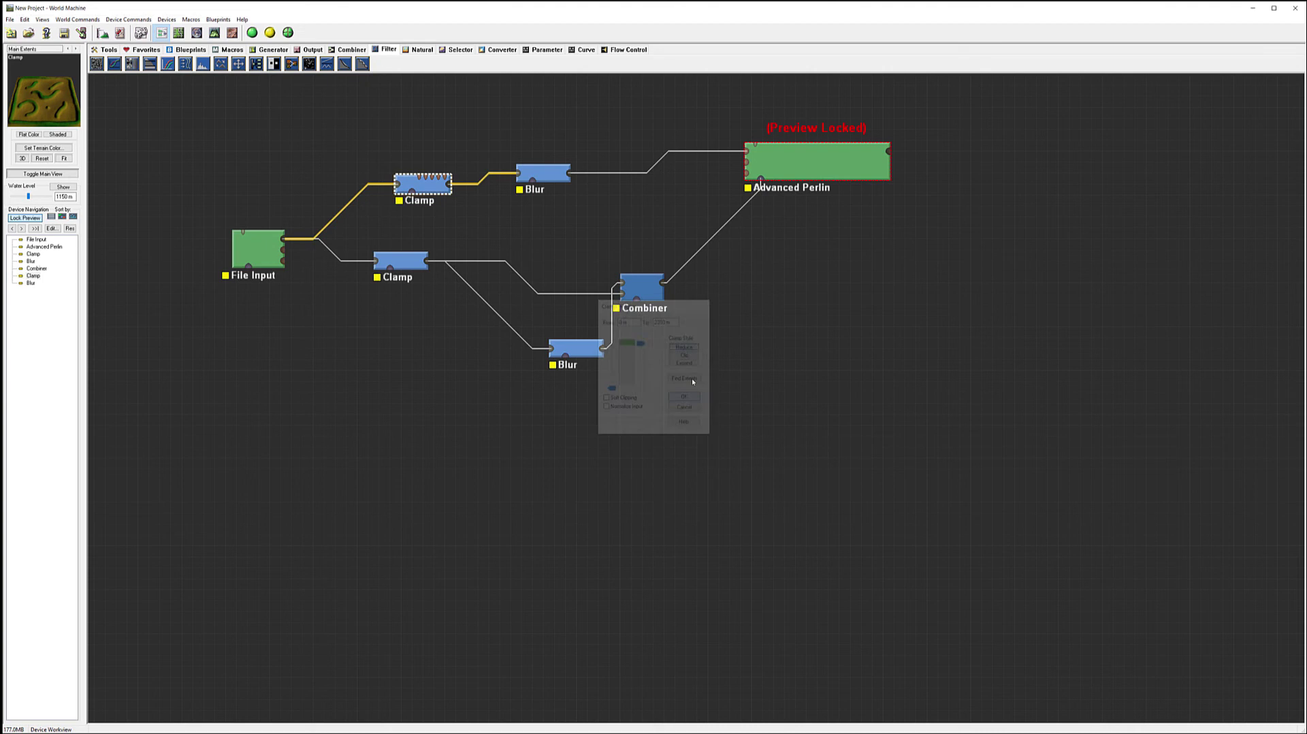
{"action": "left_click", "coordinate": [547, 179]}
{"action": "left_click", "coordinate": [785, 165]}
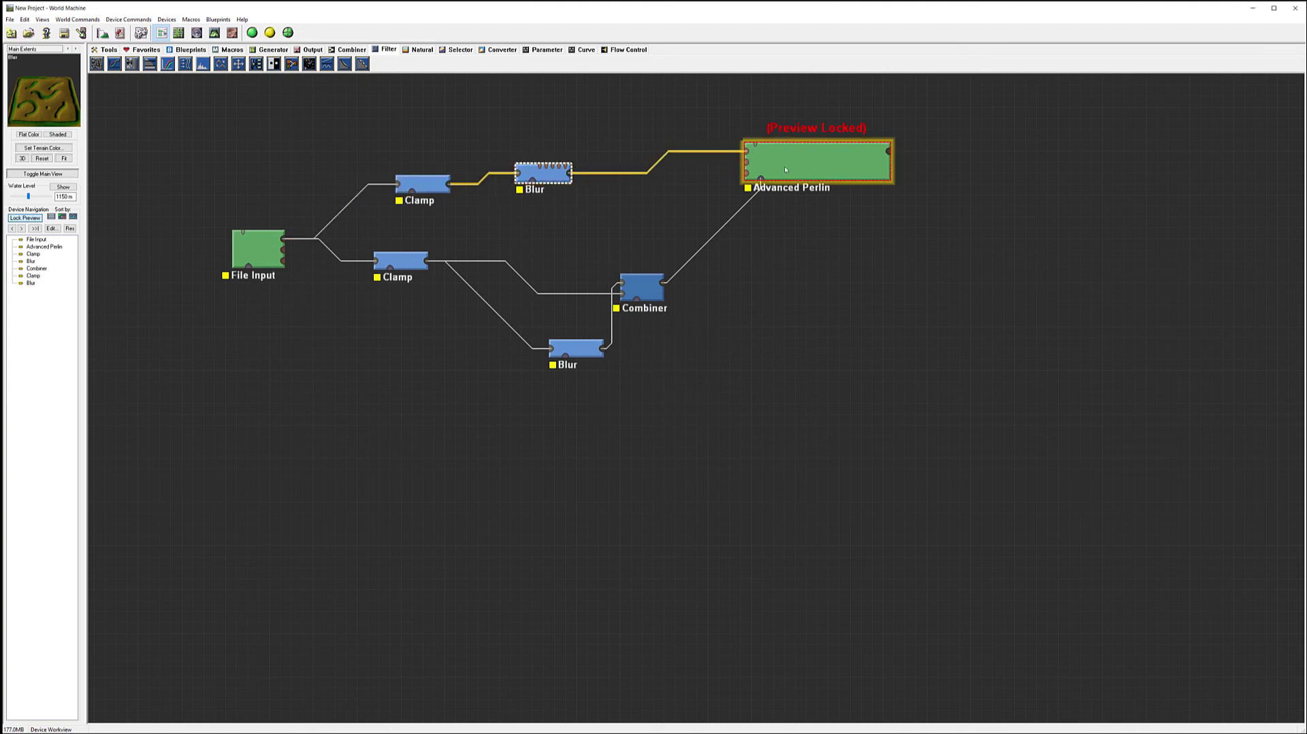
{"action": "left_click", "coordinate": [214, 32]}
{"action": "left_click_drag", "start_coordinate": [855, 408], "coordinate": [762, 412]}
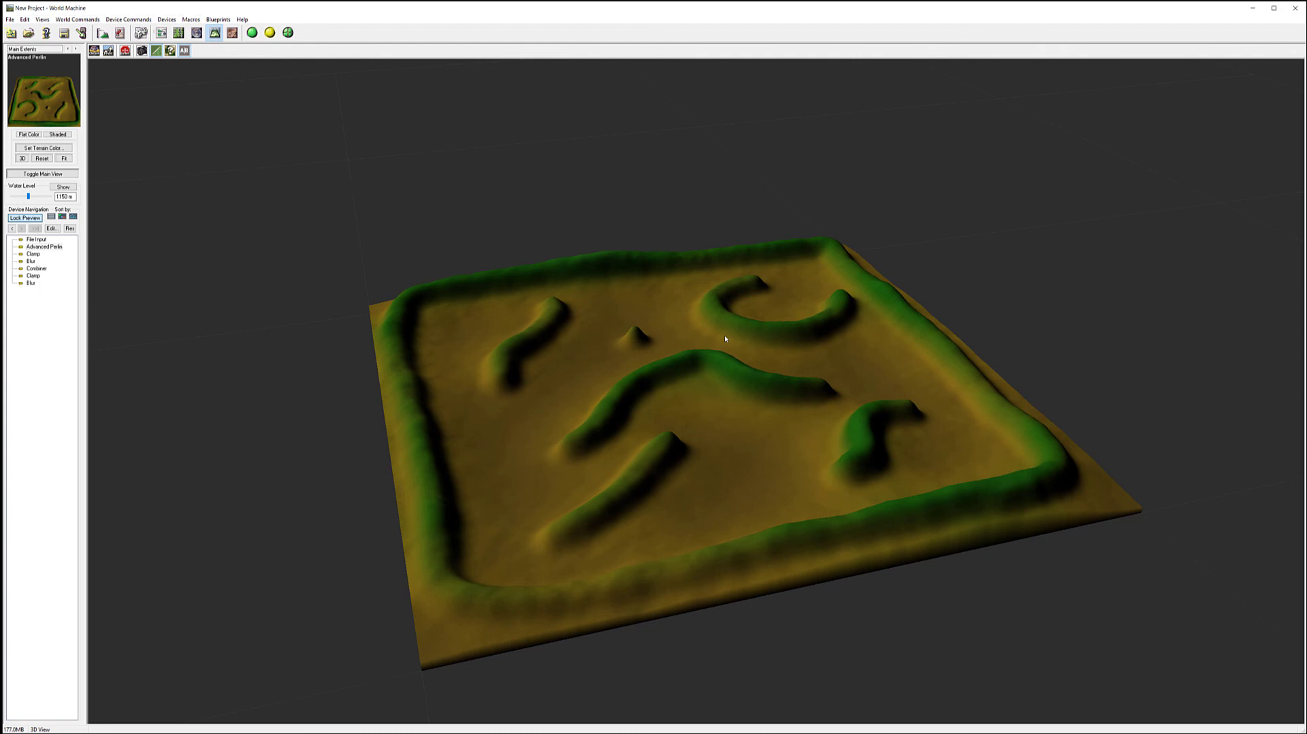
{"action": "left_click_drag", "start_coordinate": [725, 338], "coordinate": [444, 373]}
{"action": "scroll", "coordinate": [675, 411], "scroll_direction": "up", "scroll_amount": 8}
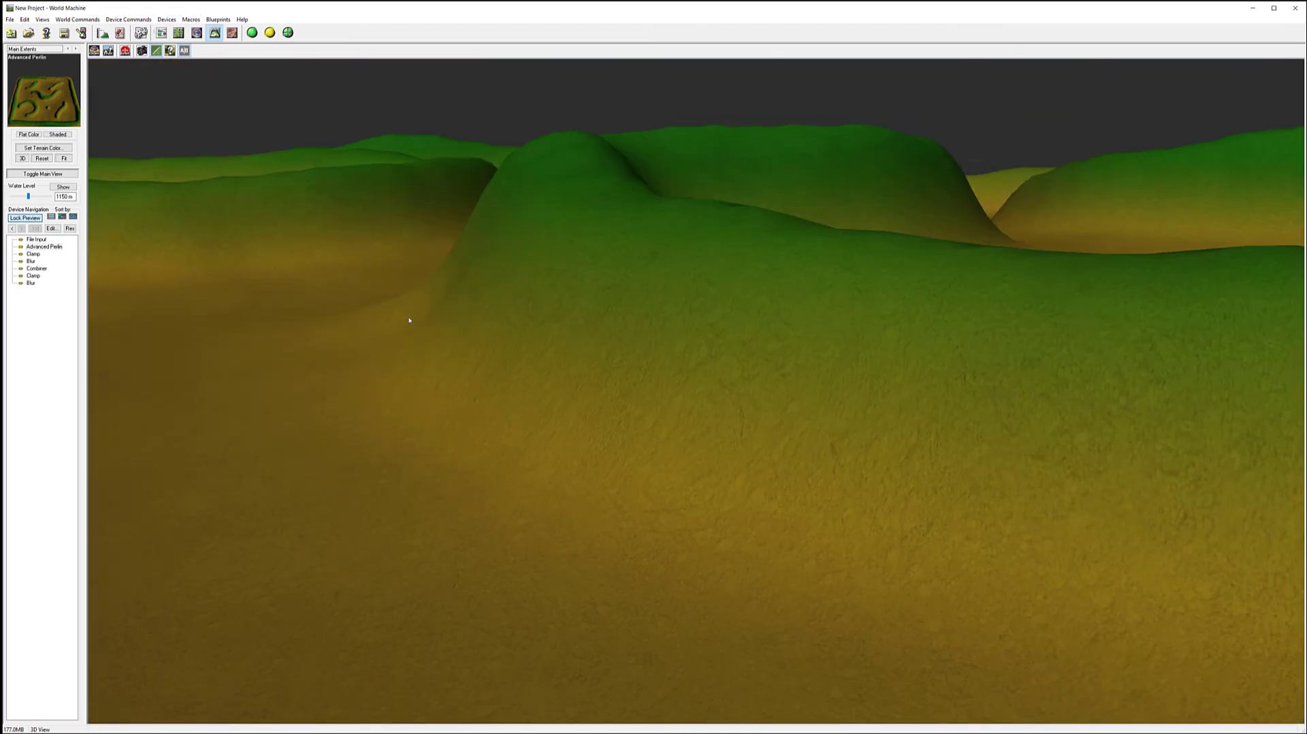
{"action": "left_click_drag", "start_coordinate": [409, 320], "coordinate": [717, 354]}
{"action": "scroll", "coordinate": [490, 347], "scroll_direction": "down", "scroll_amount": 10}
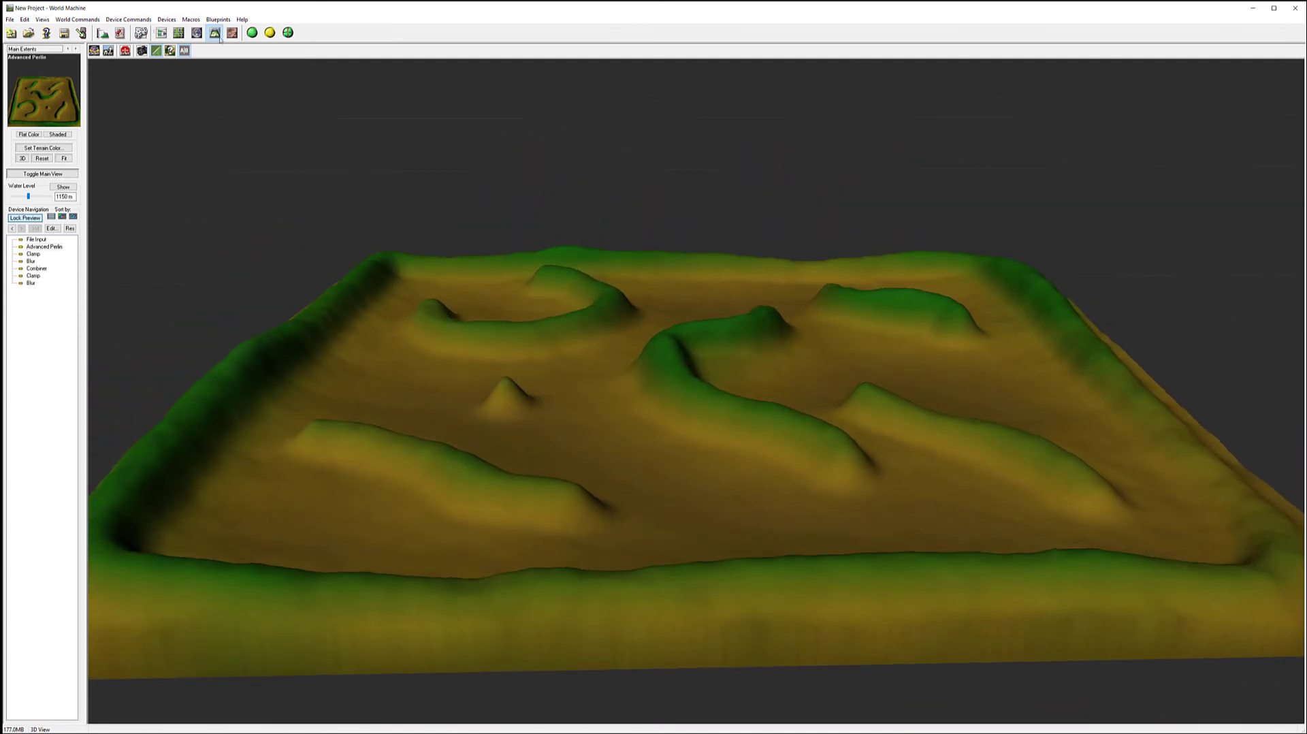
{"action": "key", "text": "F4"}
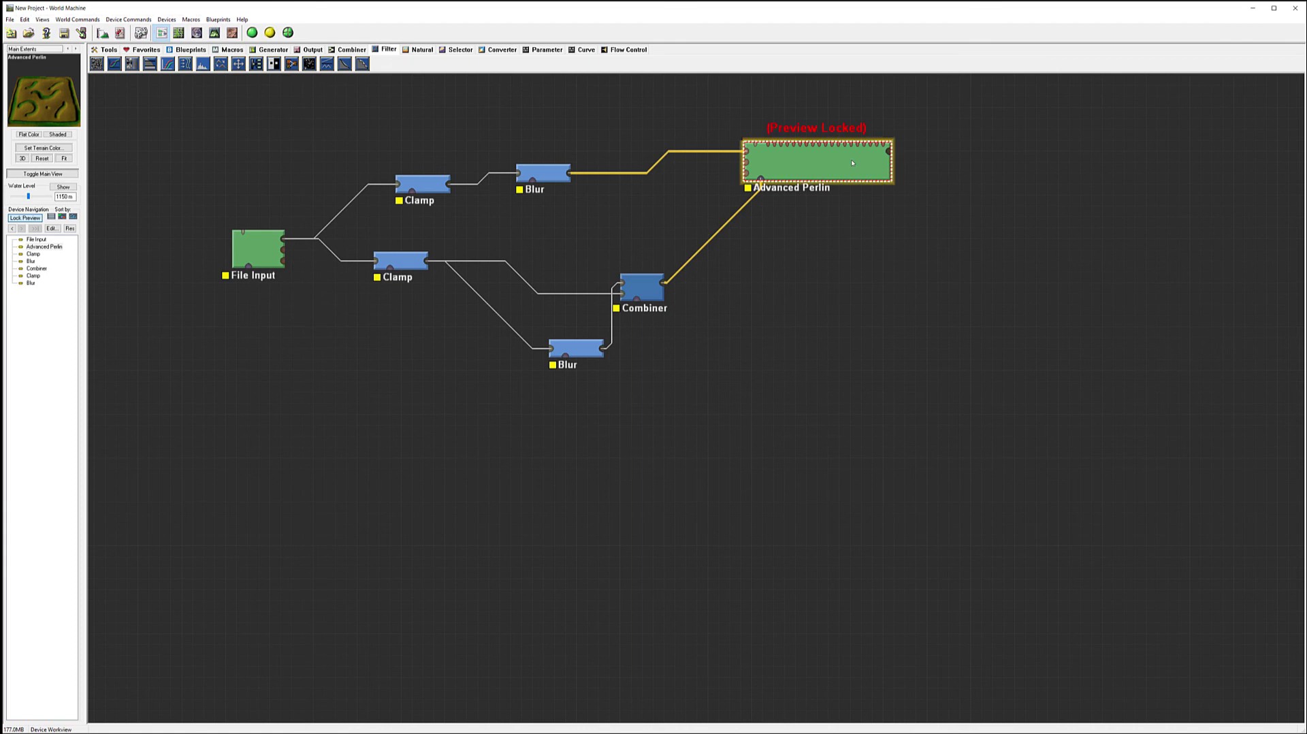
Nudge Advanced Perlin right and down, and set the Combiner strength to 0.375
{"action": "left_click_drag", "start_coordinate": [868, 159], "coordinate": [889, 181]}
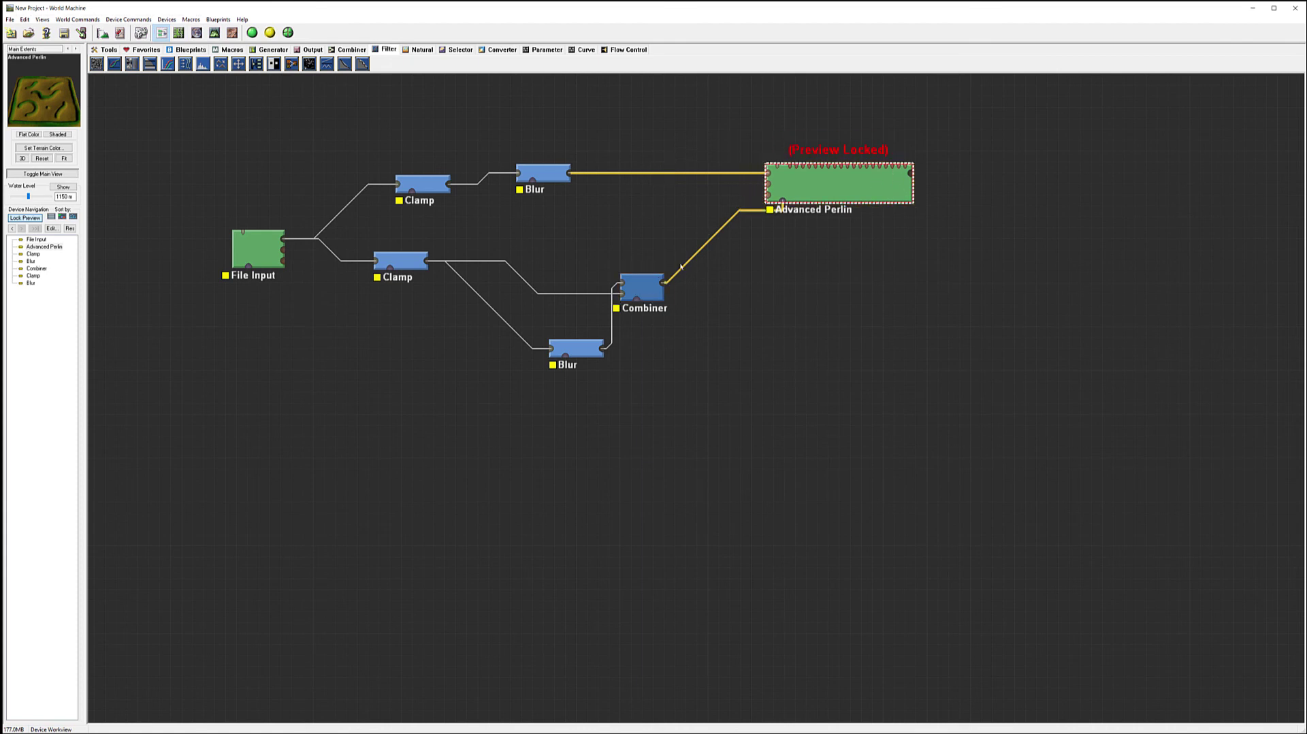
{"action": "double_click", "coordinate": [637, 287]}
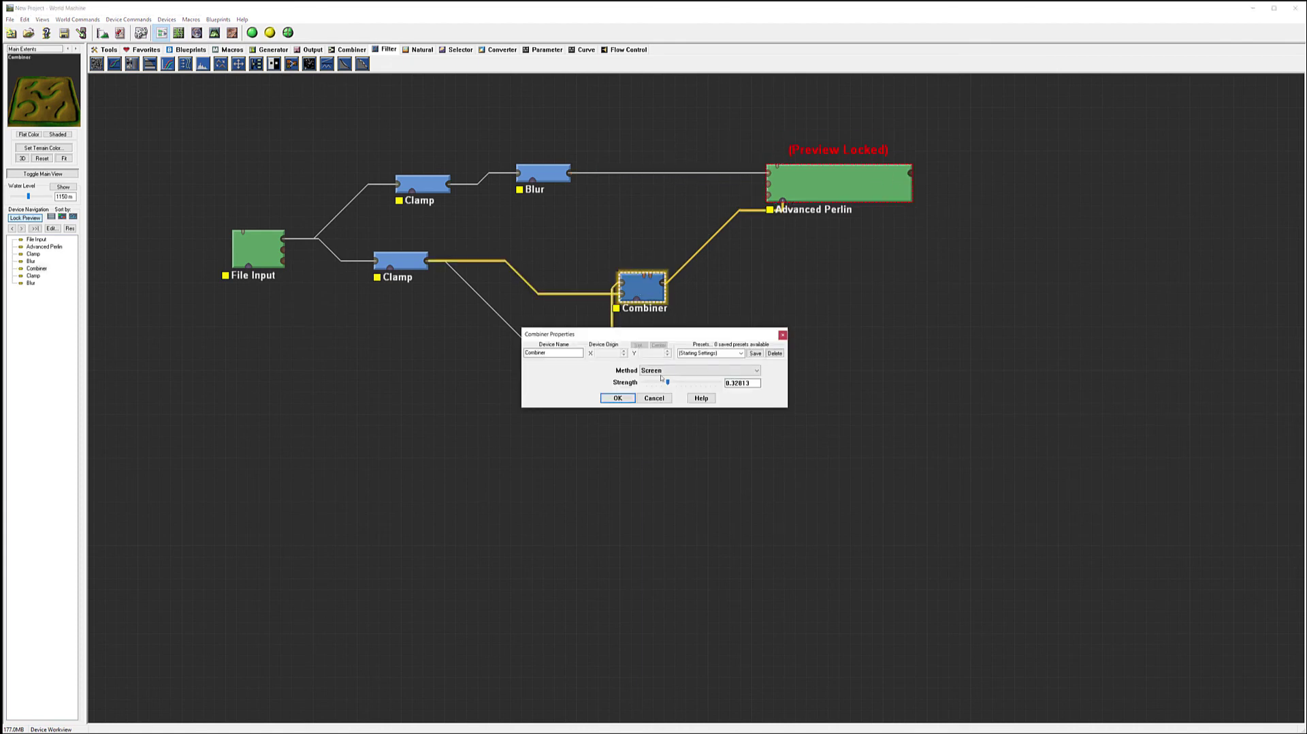
{"action": "left_click_drag", "start_coordinate": [669, 385], "coordinate": [679, 384]}
{"action": "left_click", "coordinate": [617, 398]}
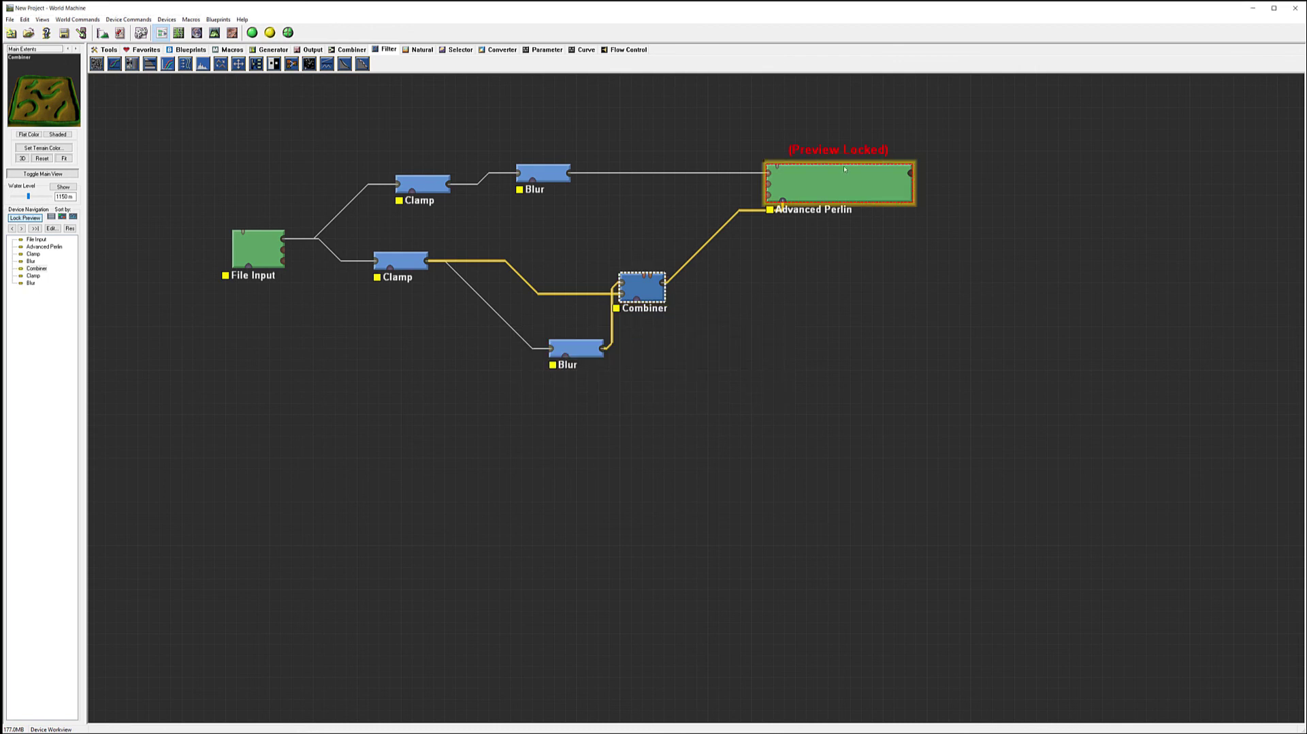
{"action": "left_click", "coordinate": [214, 33]}
Orbit and zoom the 3D view to inspect the green ridges, central peak and valley floors
{"action": "left_click_drag", "start_coordinate": [719, 382], "coordinate": [480, 372]}
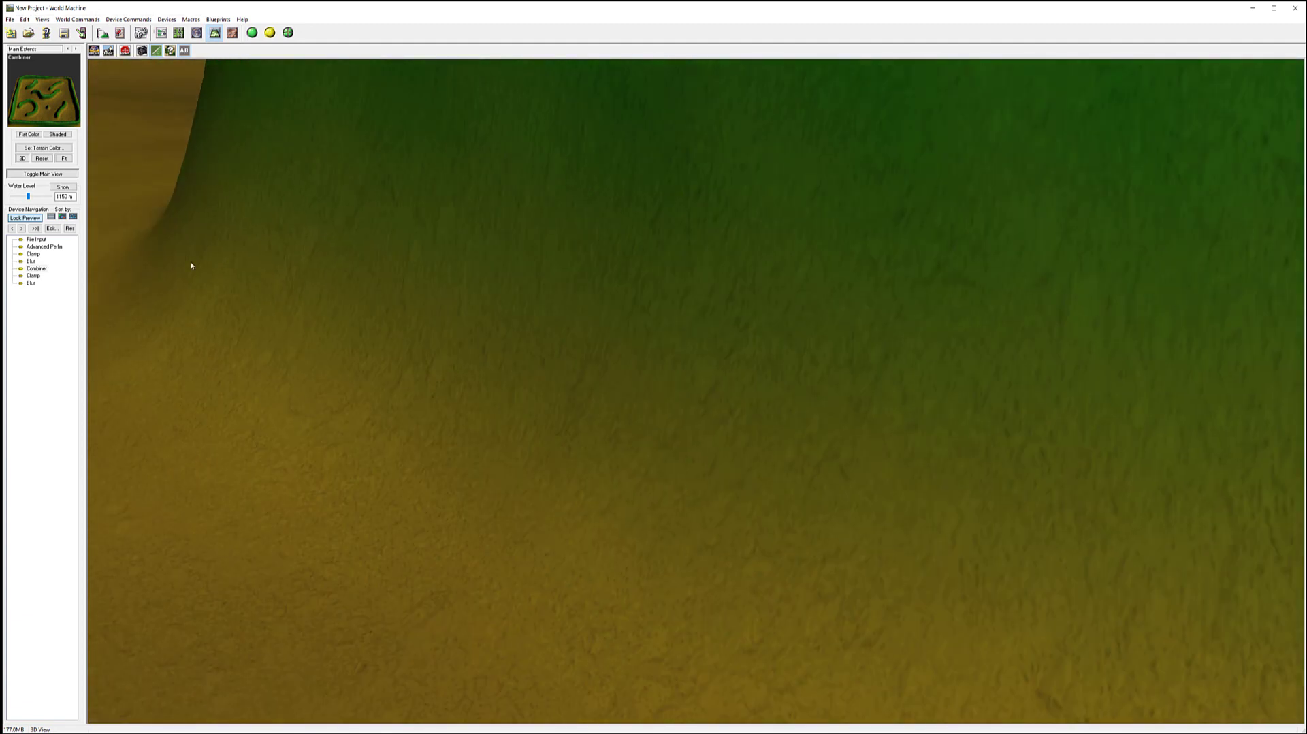
{"action": "left_click_drag", "start_coordinate": [309, 279], "coordinate": [663, 163]}
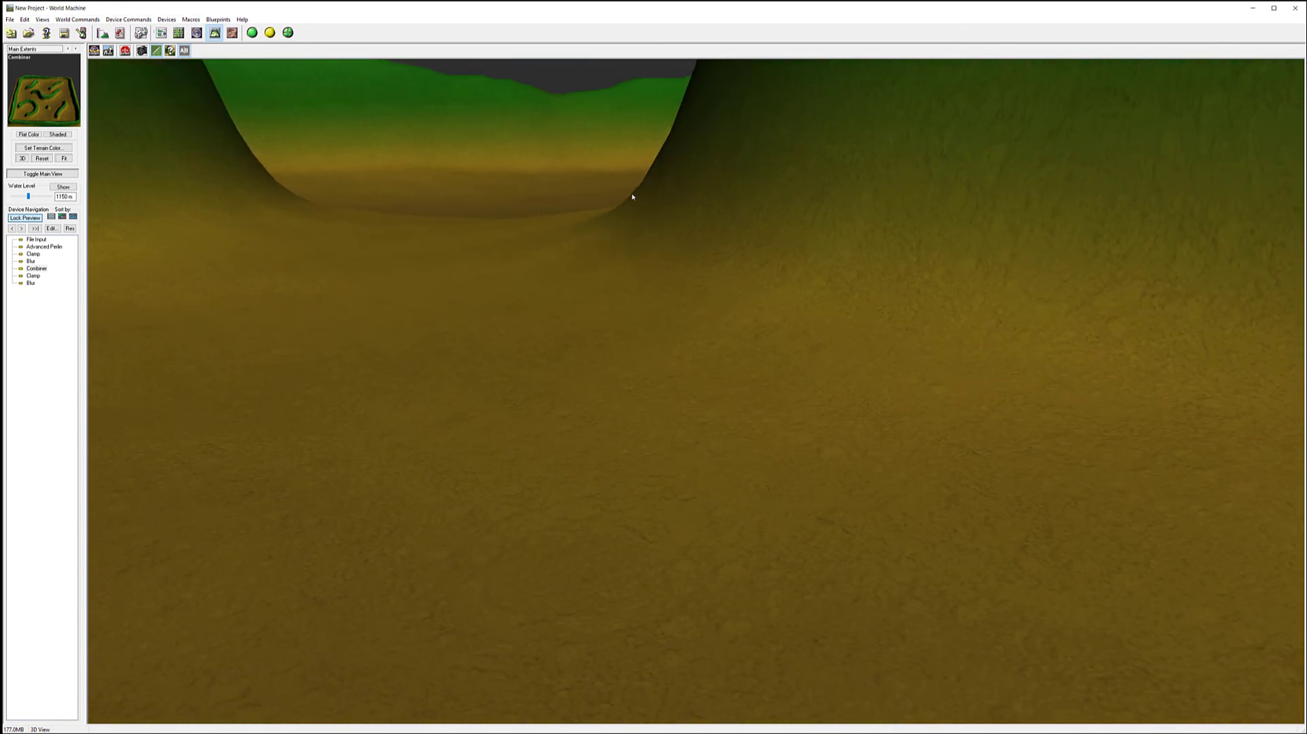
{"action": "scroll", "coordinate": [611, 328], "scroll_direction": "down", "scroll_amount": 5}
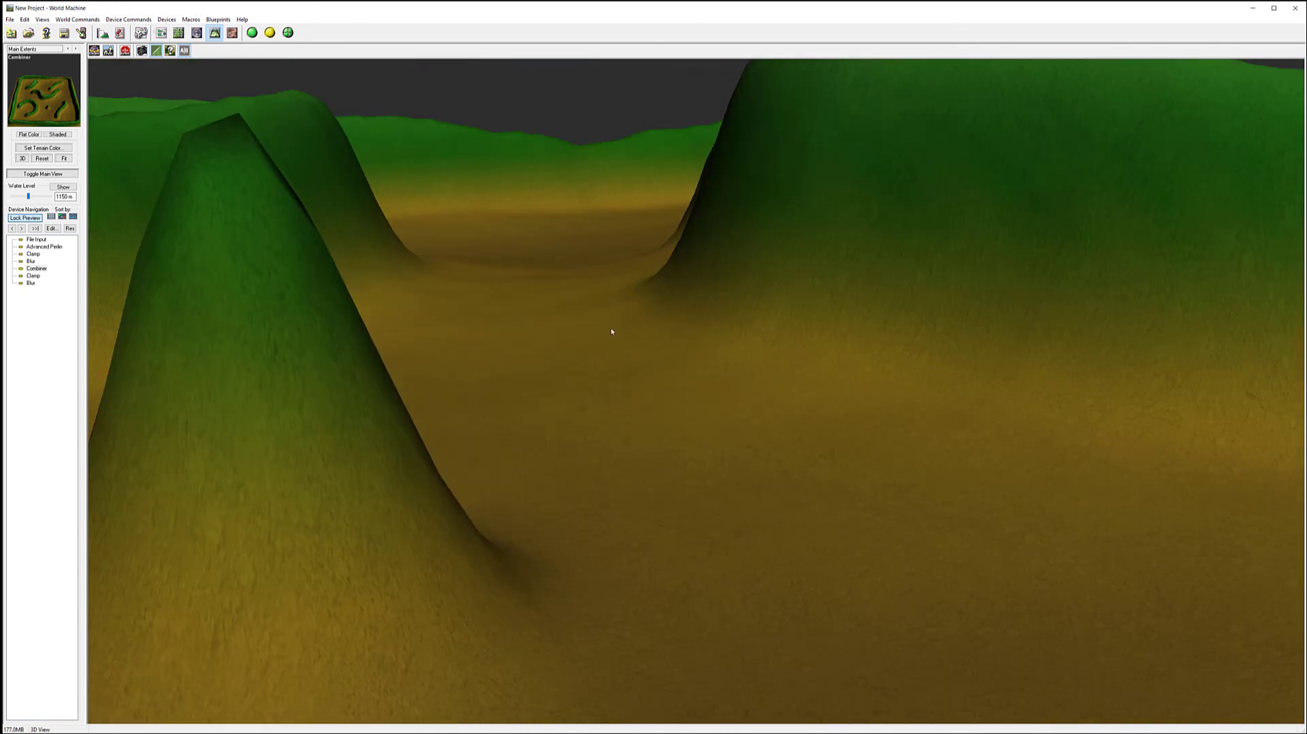
{"action": "left_click_drag", "start_coordinate": [732, 374], "coordinate": [684, 358]}
{"action": "scroll", "coordinate": [595, 365], "scroll_direction": "up", "scroll_amount": 4}
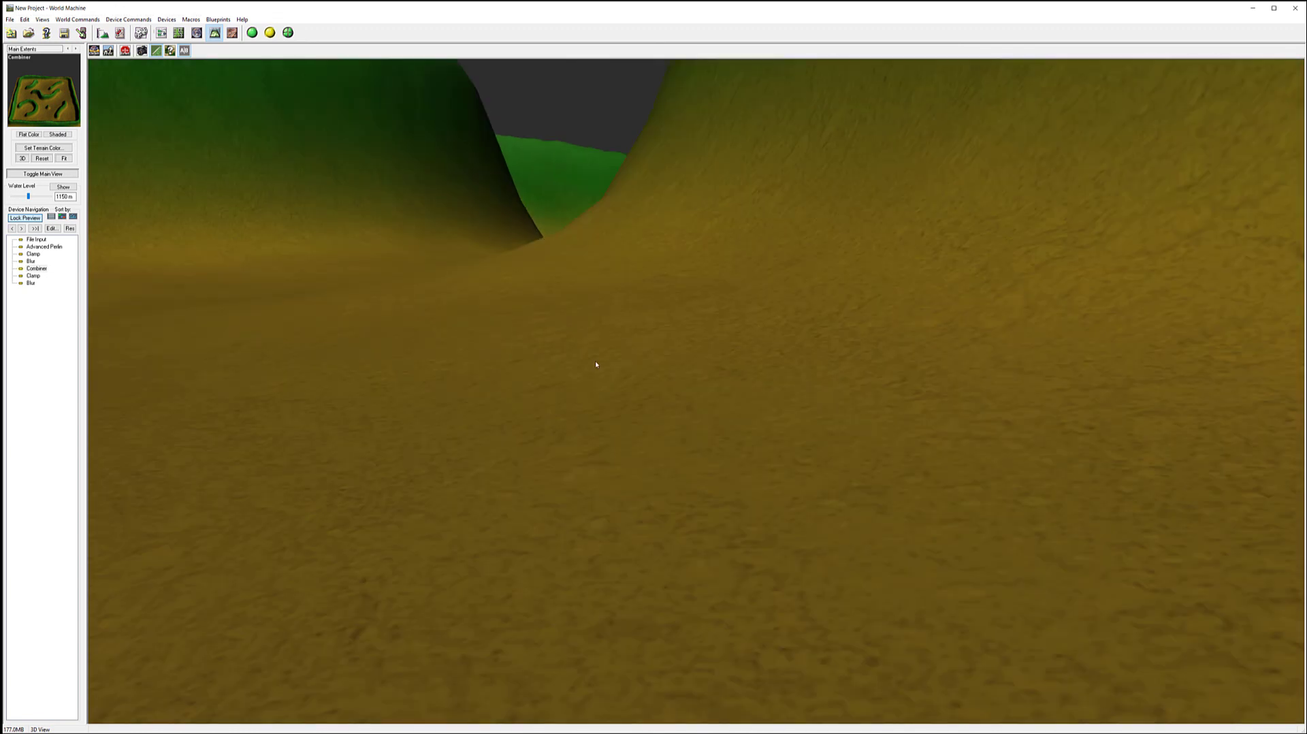
{"action": "left_click_drag", "start_coordinate": [594, 331], "coordinate": [618, 320]}
{"action": "scroll", "coordinate": [615, 324], "scroll_direction": "down", "scroll_amount": 3}
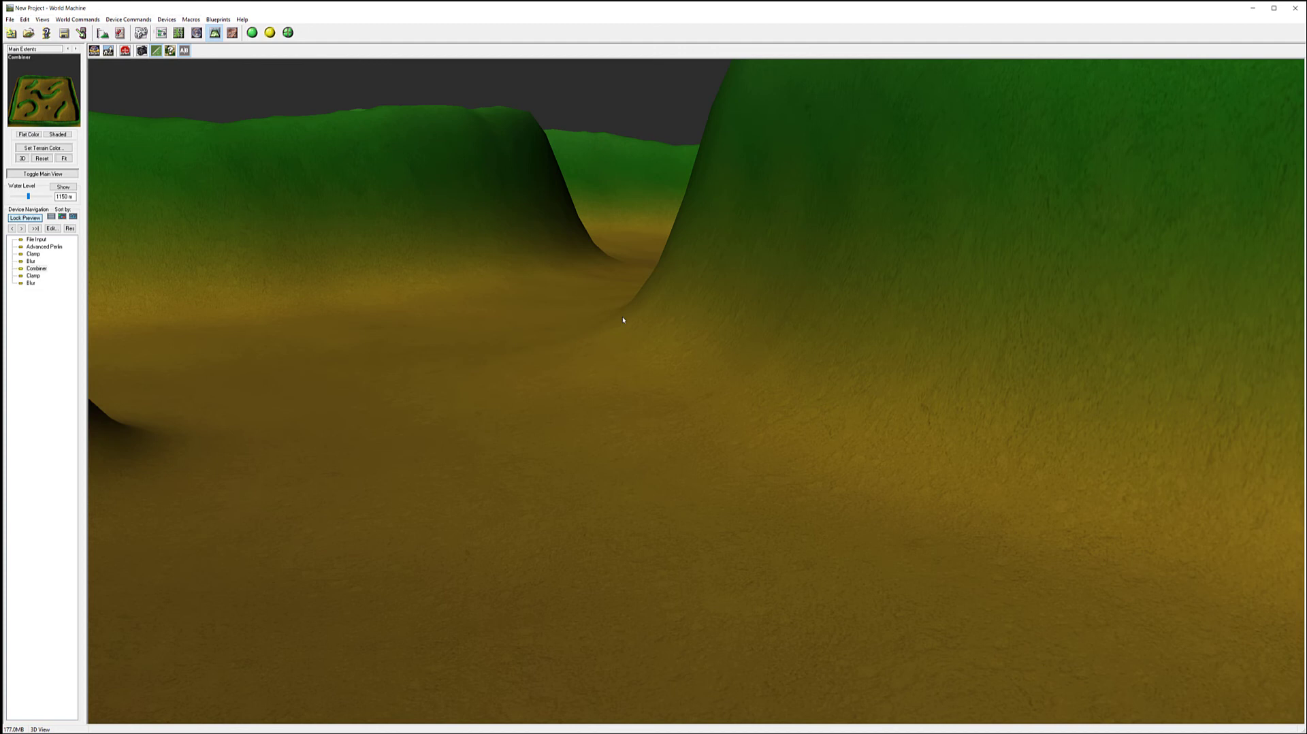
{"action": "left_click_drag", "start_coordinate": [513, 349], "coordinate": [476, 335]}
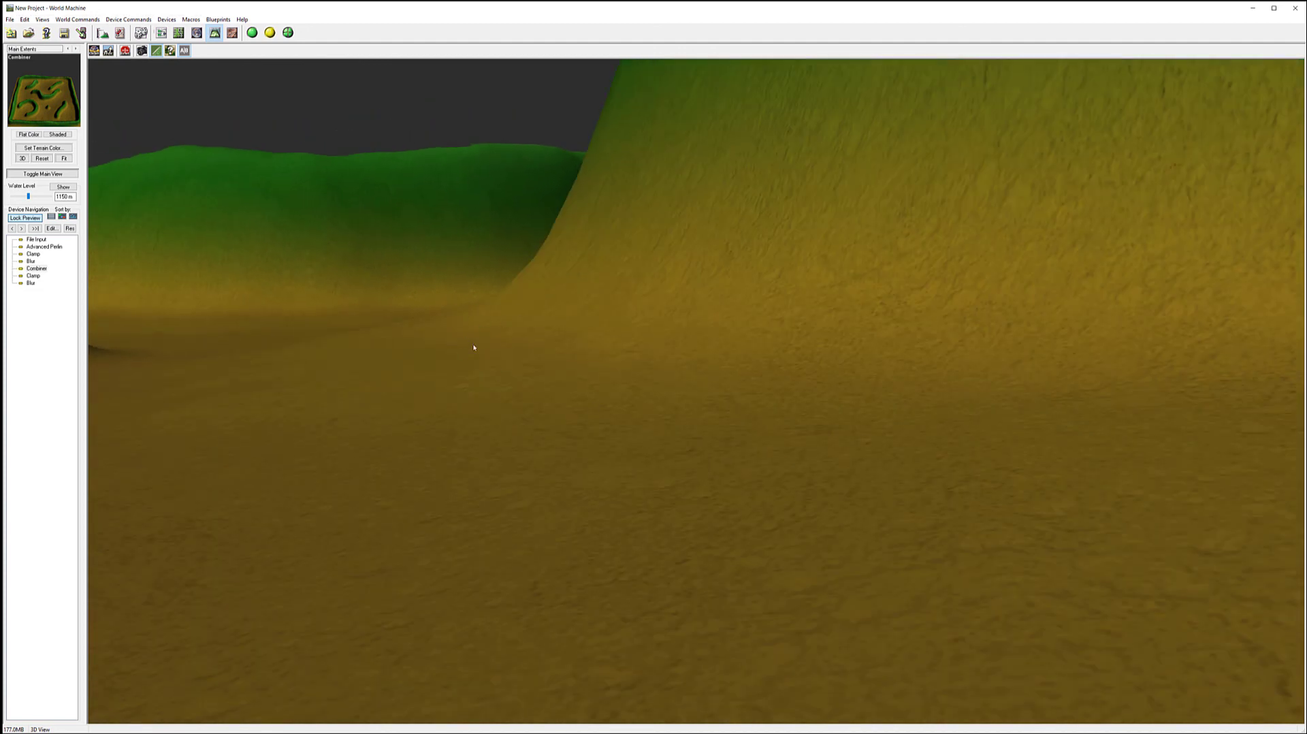
{"action": "left_click_drag", "start_coordinate": [571, 279], "coordinate": [623, 395]}
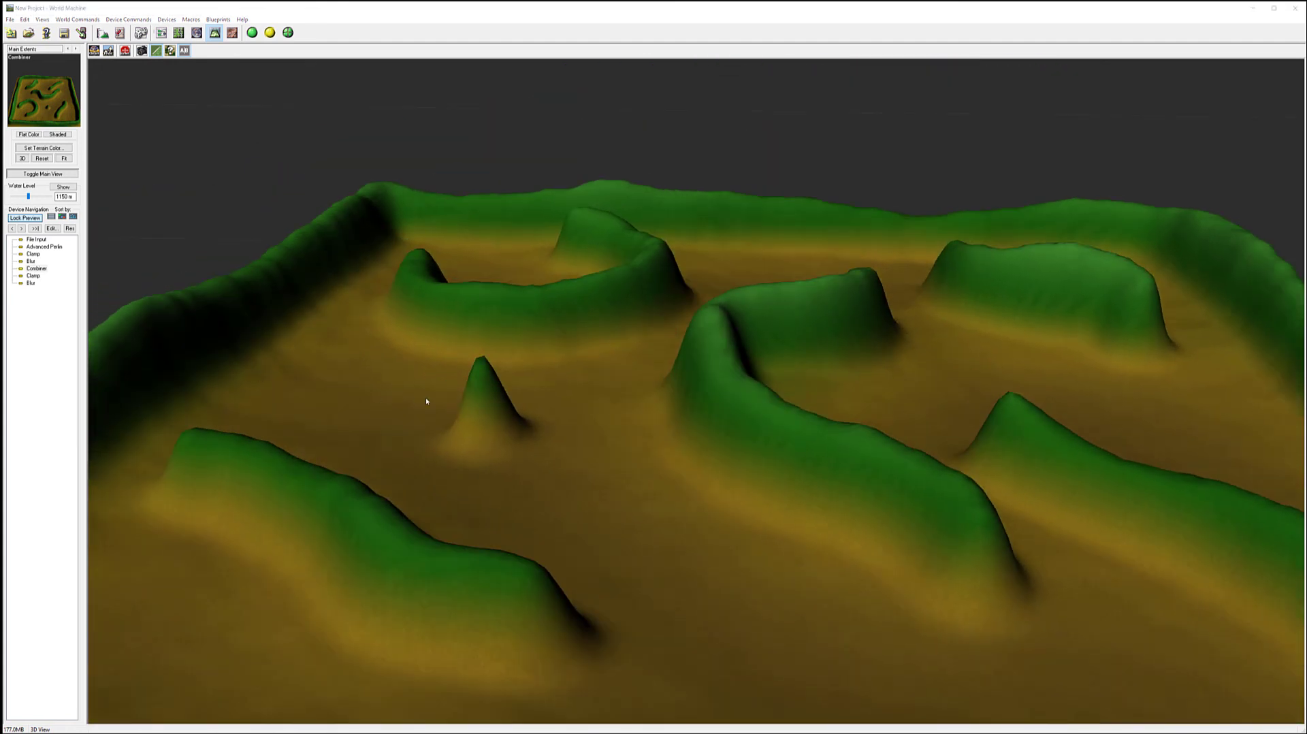
{"action": "mouse_move", "coordinate": [708, 444]}
{"action": "left_mouse_down"}
{"action": "mouse_move", "coordinate": [680, 470]}
{"action": "mouse_move", "coordinate": [712, 452]}
{"action": "left_mouse_up"}
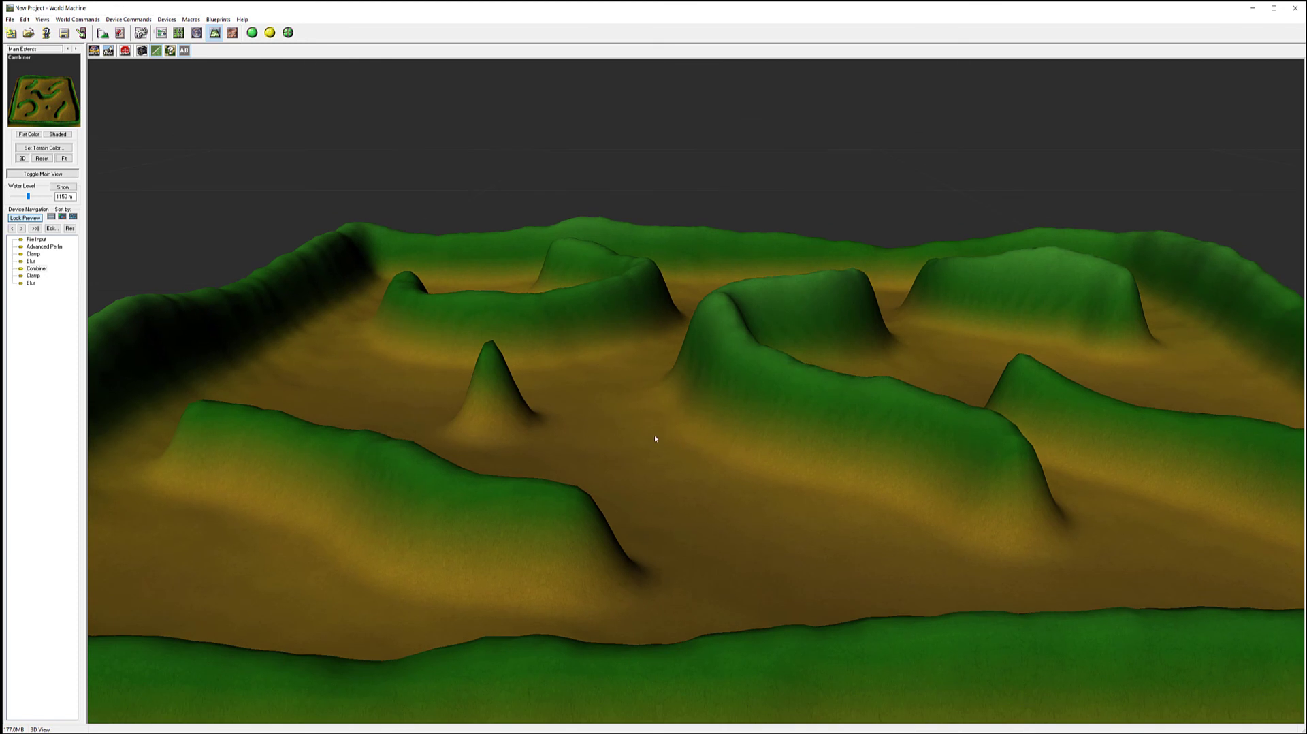